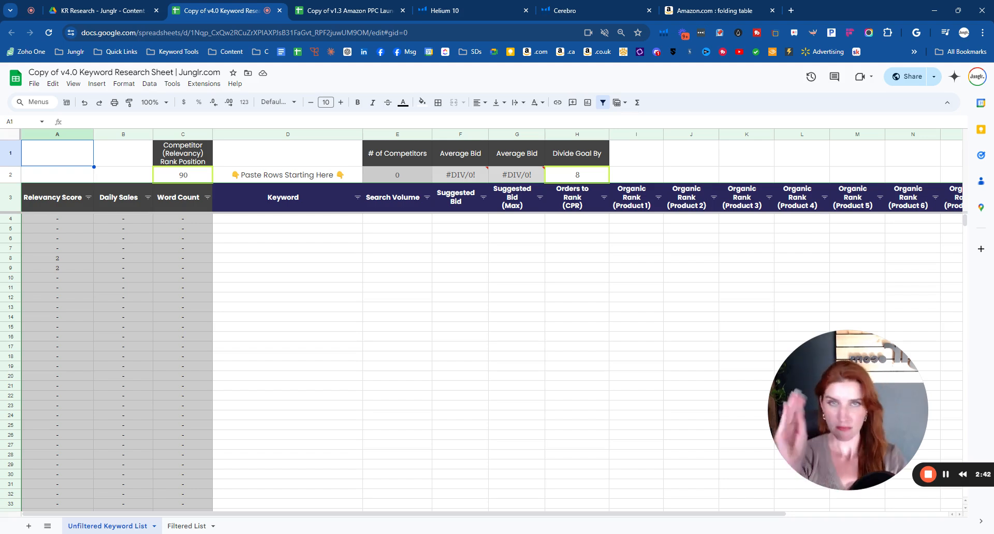
- Switch to the Amazon folding table results, move that tab beside the spreadsheets, and open the VINGLI 6 Foot listing in a new tab
click(673, 11)
drag(663, 12, 462, 10)
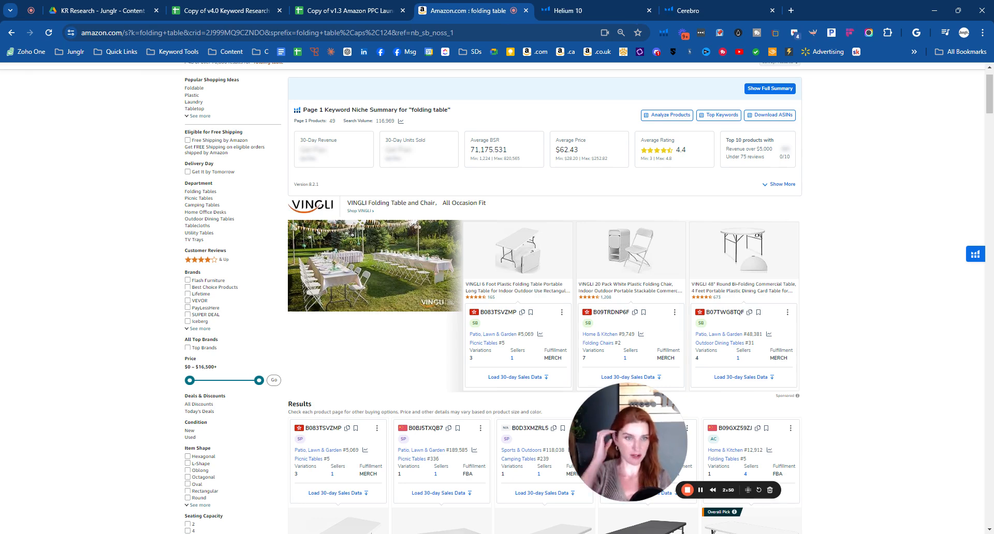
scroll(66, 285, down, 3)
scroll(65, 284, down, 4)
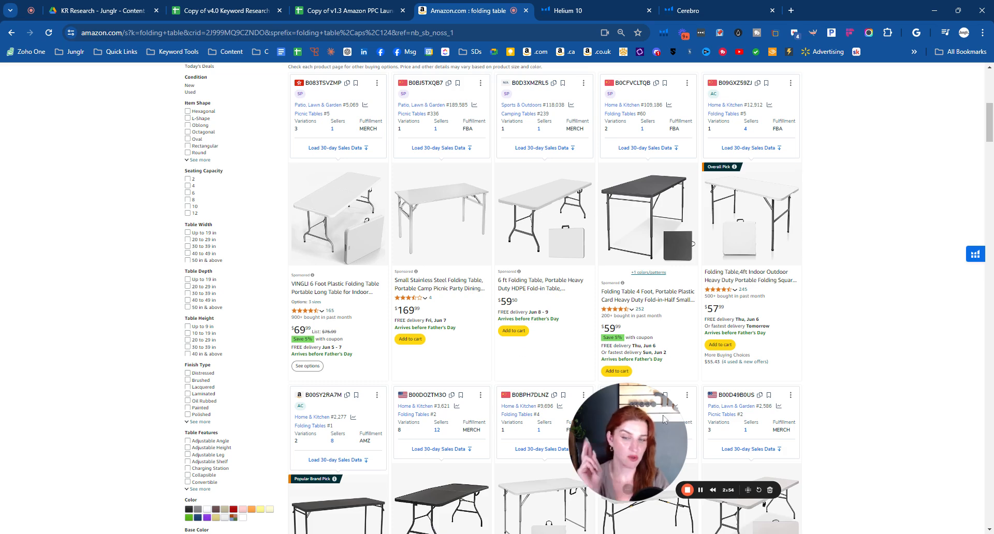
drag(640, 431, 706, 420)
drag(905, 371, 934, 370)
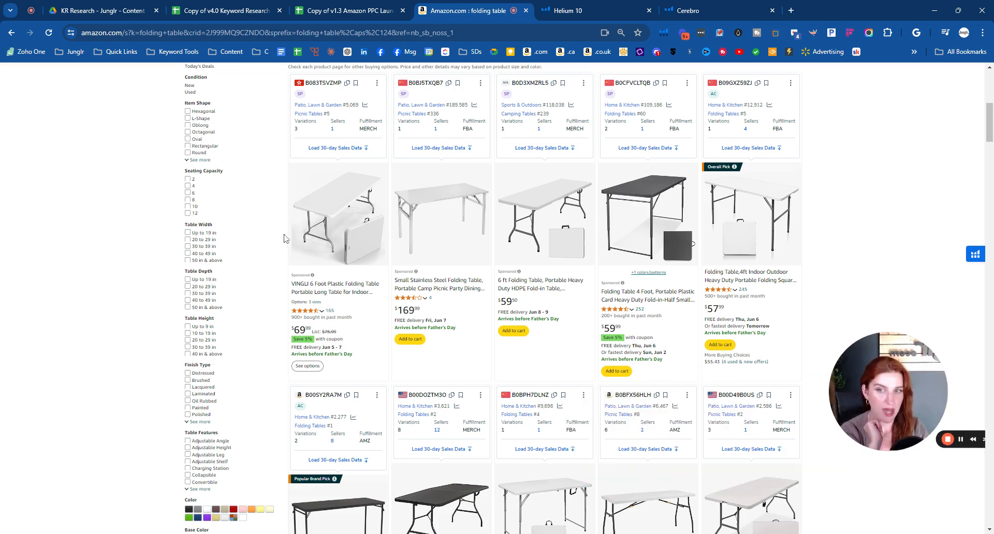
middle_click(342, 262)
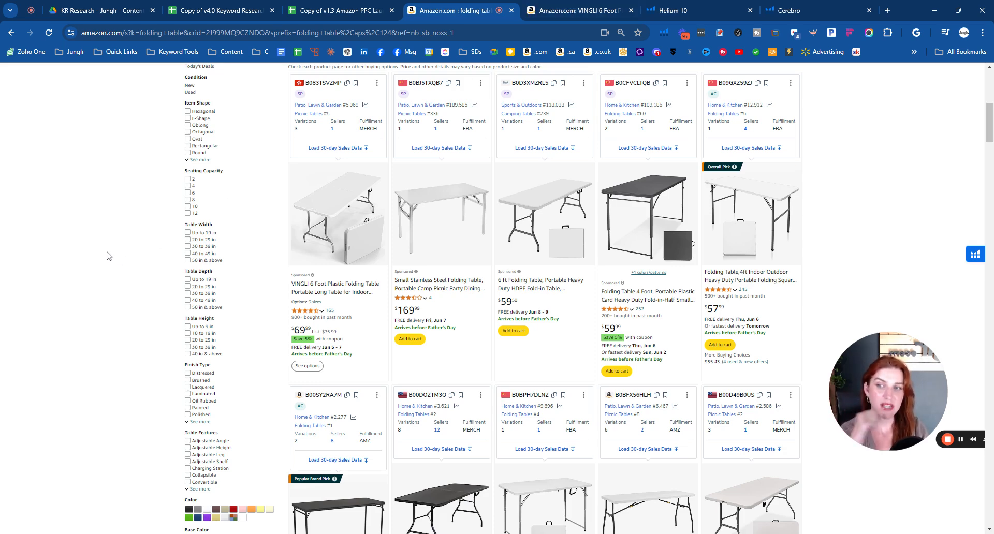
- Look over the competing products in the folding table search results
scroll(108, 254, down, 1)
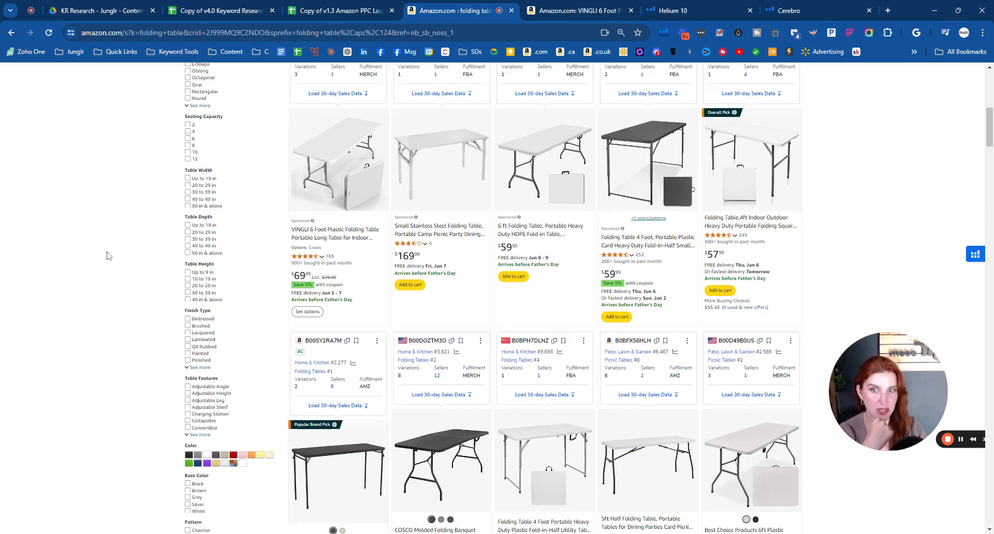
scroll(109, 256, up, 1)
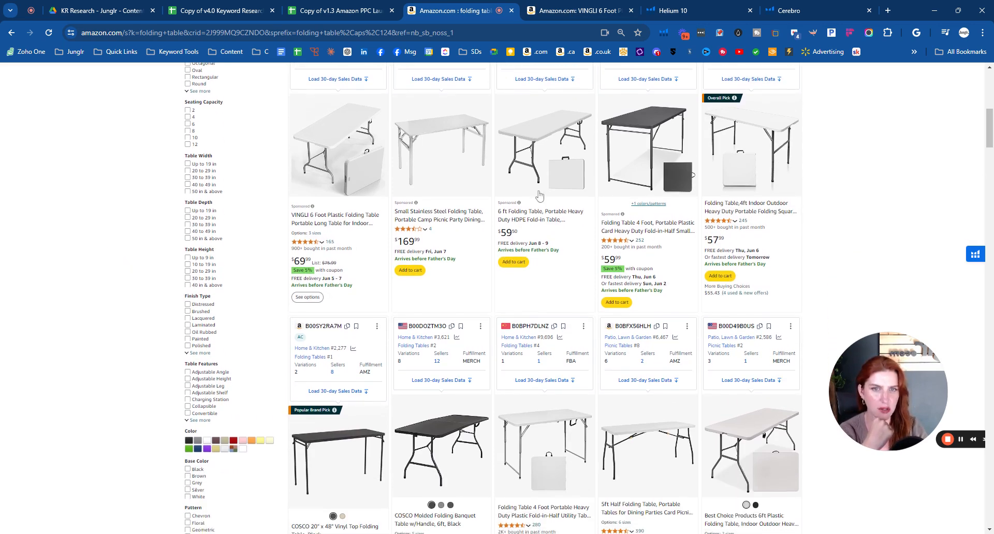
scroll(481, 328, down, 3)
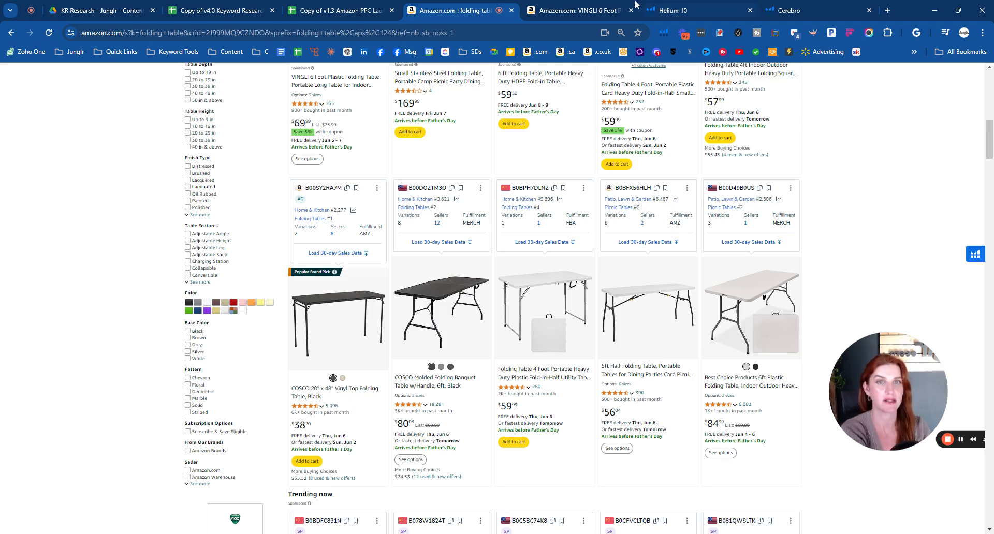
- Switch to the VINGLI 6 Foot Plastic Folding Table listing and examine its gallery images and bullet points
click(600, 13)
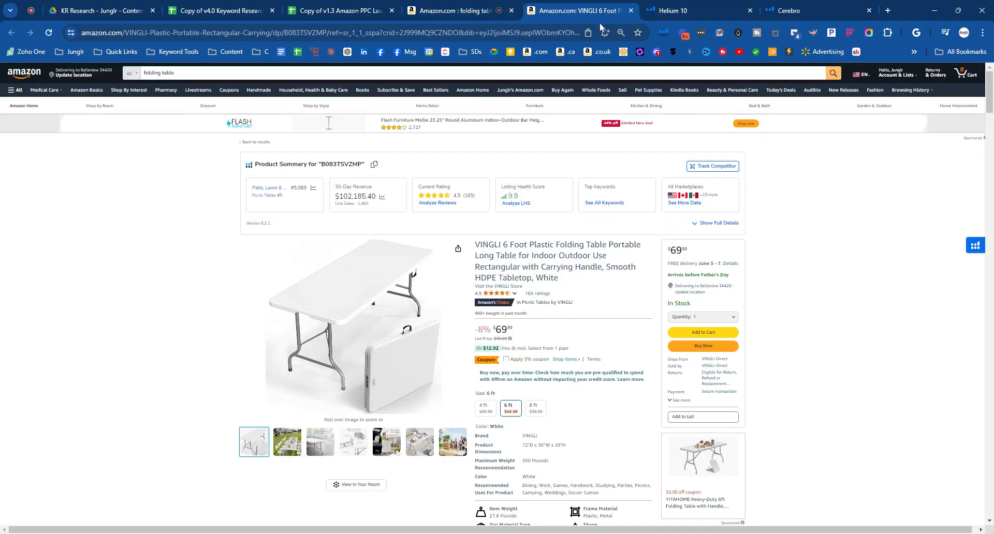
mouse_move(407, 351)
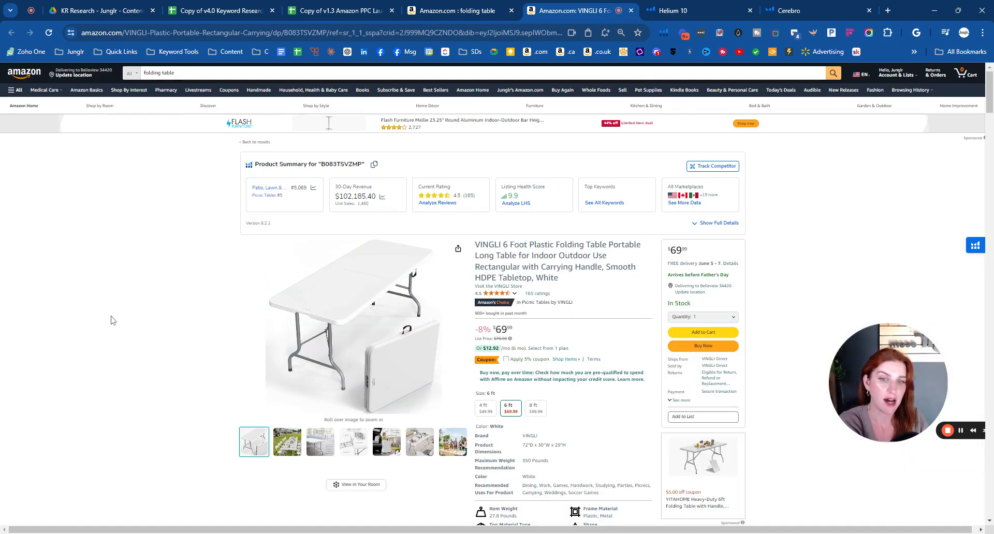
scroll(122, 326, down, 1)
mouse_move(289, 387)
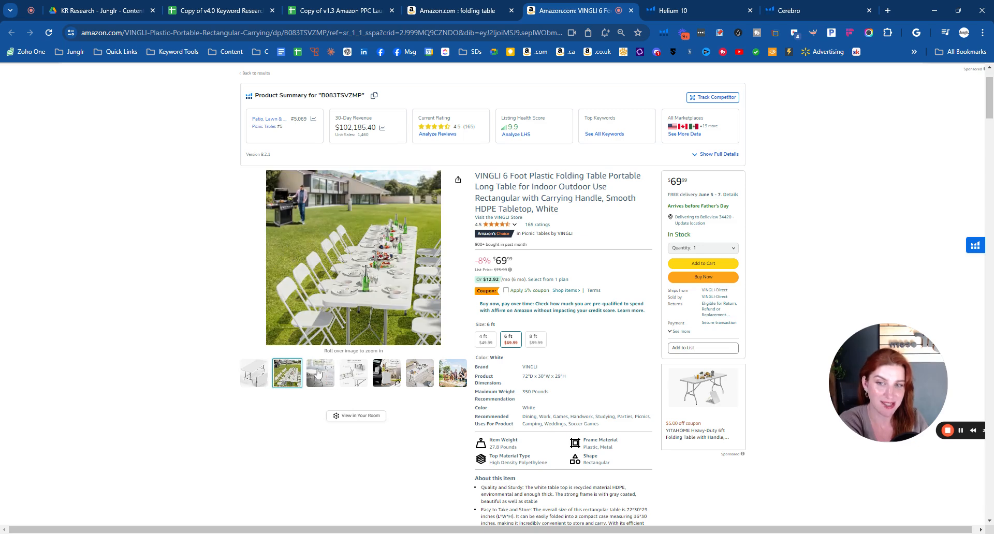
mouse_move(362, 376)
mouse_move(327, 379)
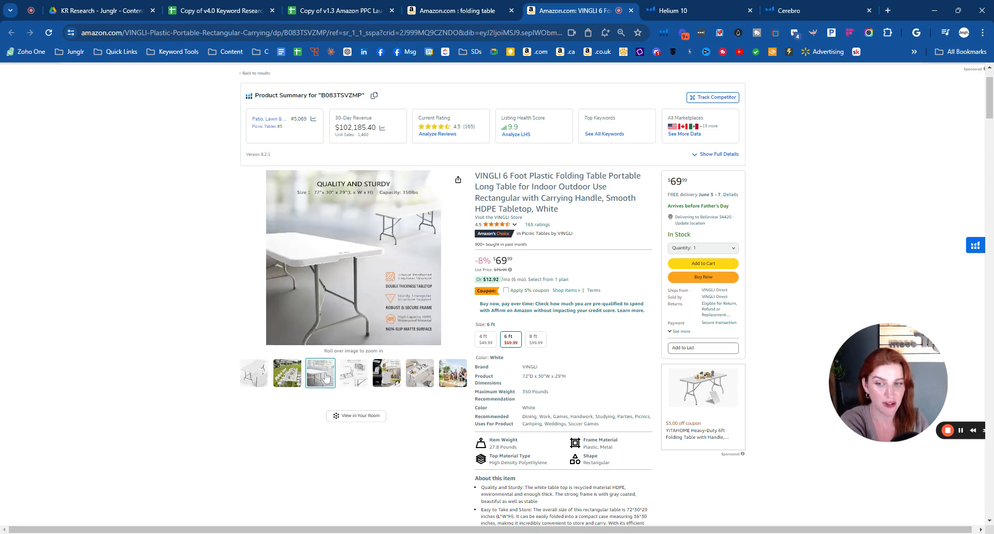
mouse_move(261, 377)
mouse_move(374, 199)
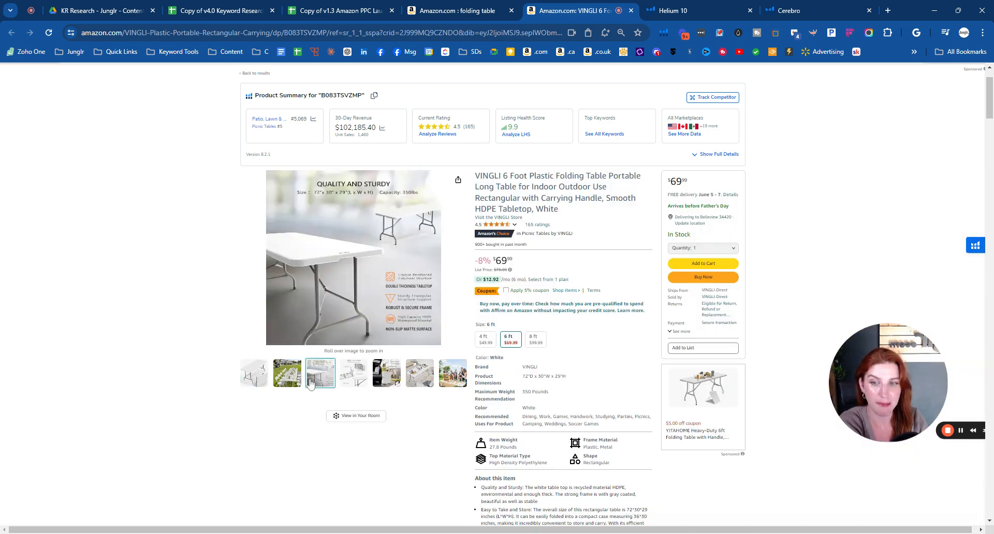
mouse_move(391, 286)
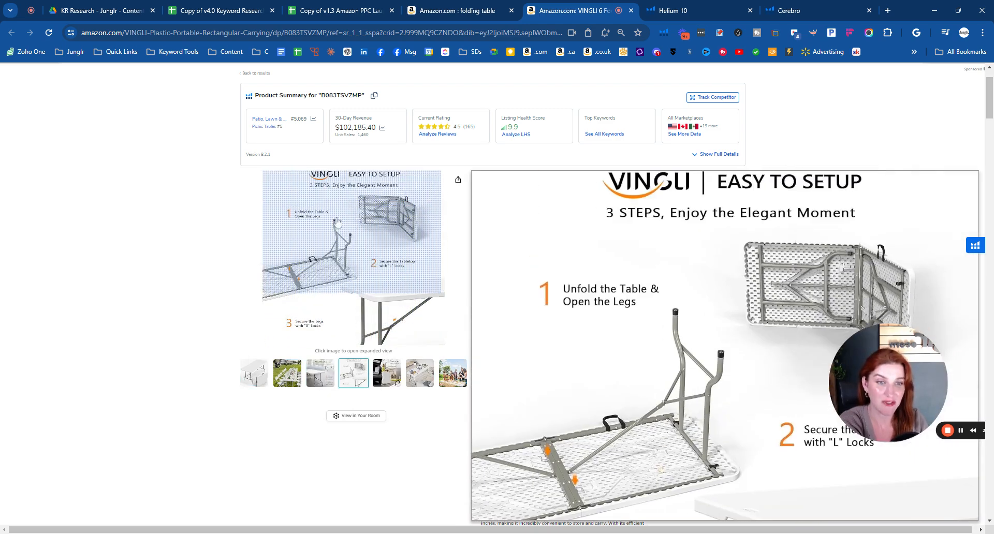
scroll(415, 243, down, 2)
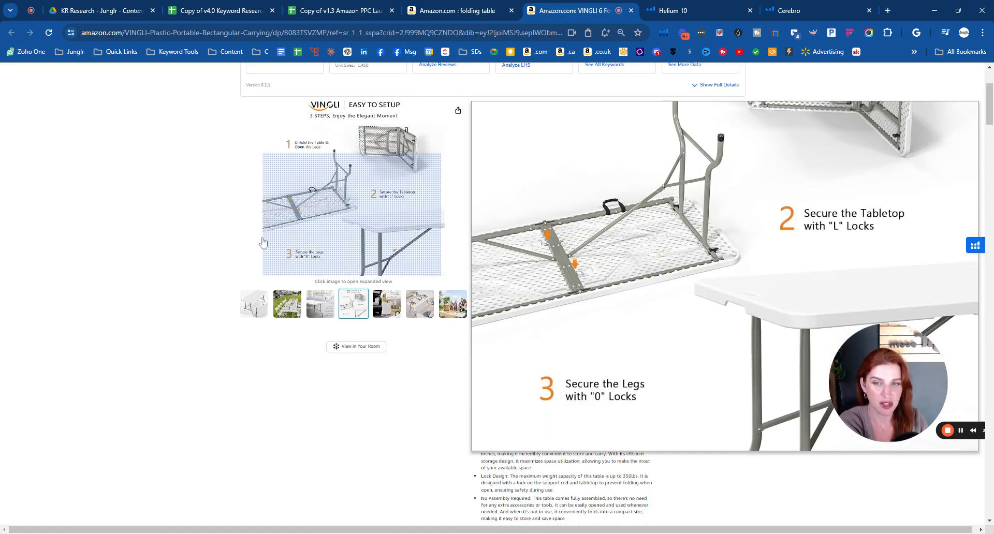
mouse_move(430, 324)
mouse_move(393, 313)
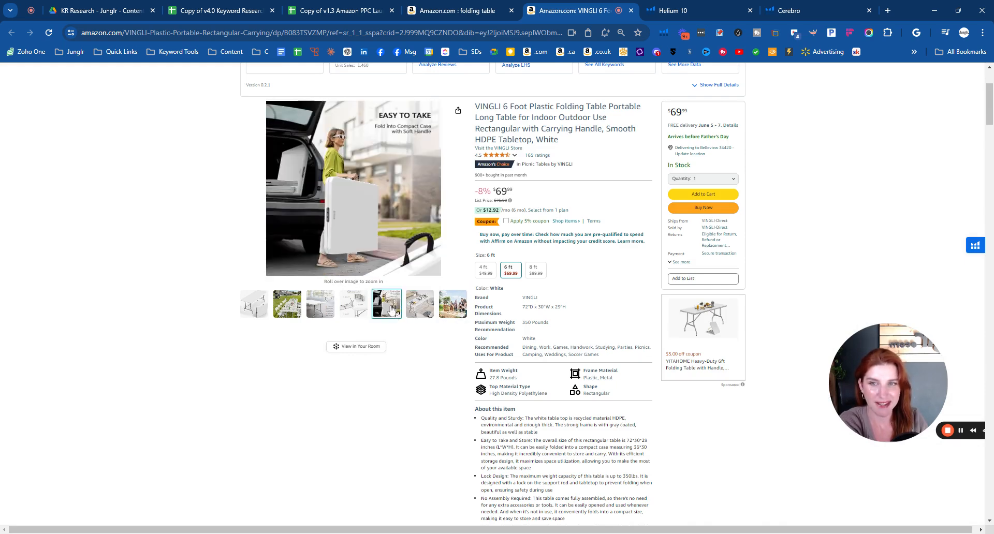
mouse_move(347, 254)
mouse_move(460, 311)
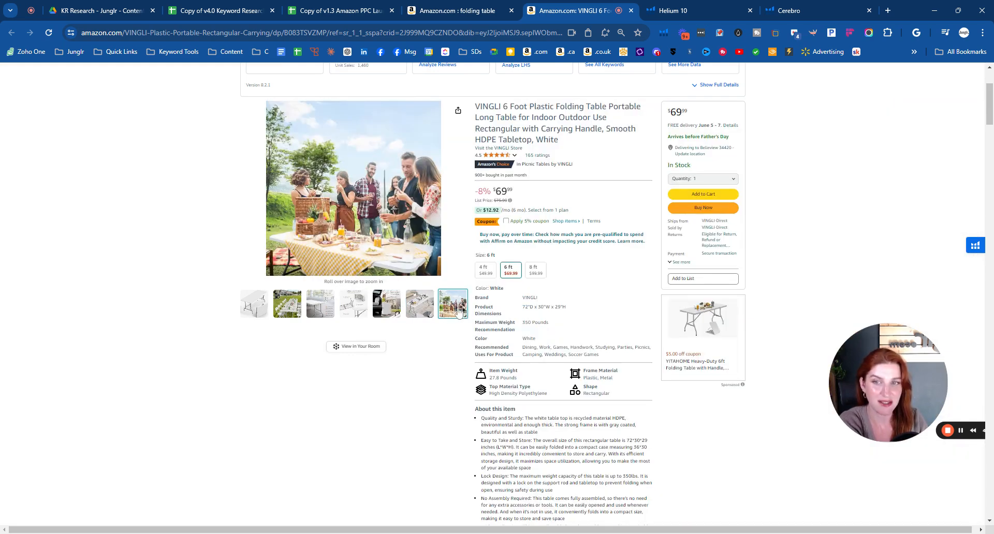
scroll(275, 367, down, 5)
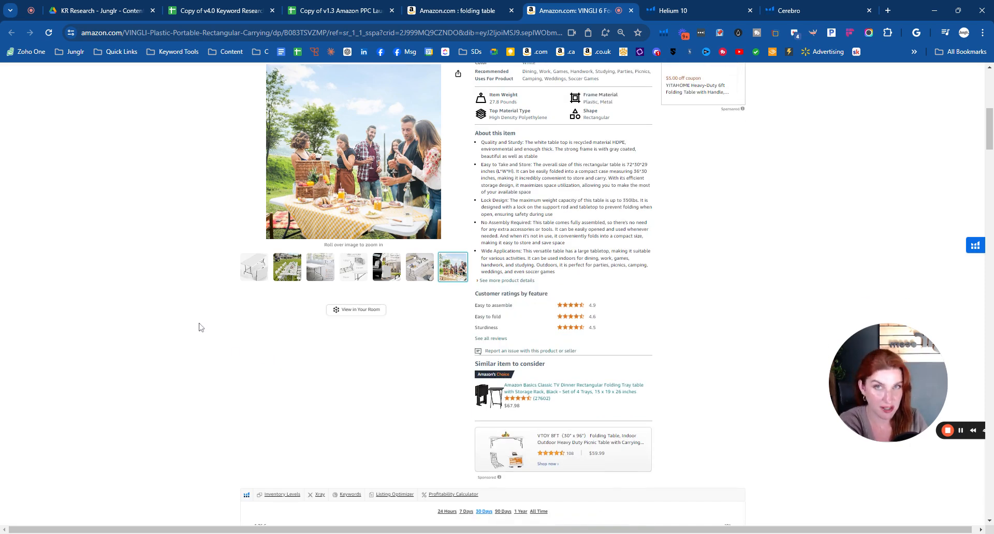
- Review the VINGLI listing's title and main image against the folding table search term
scroll(199, 327, up, 8)
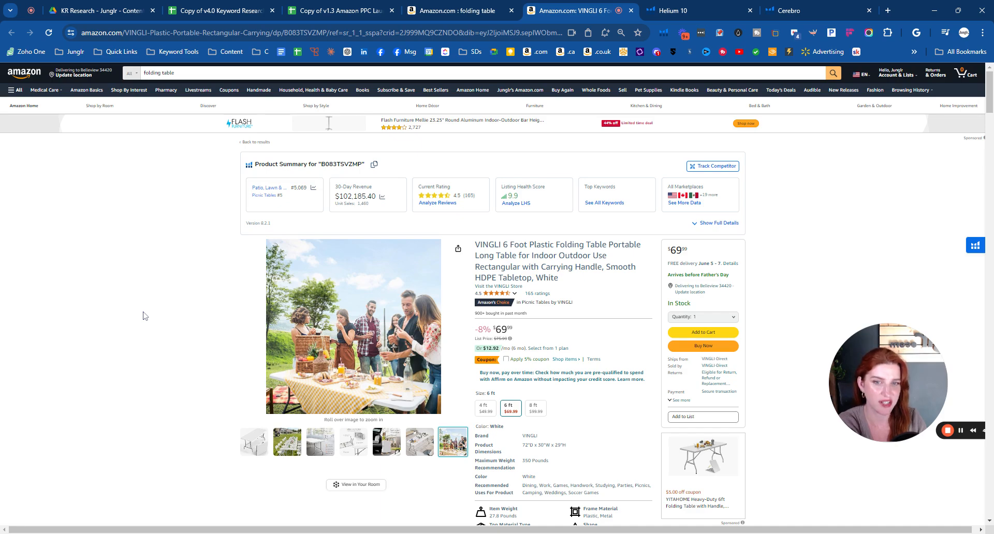
scroll(144, 315, down, 1)
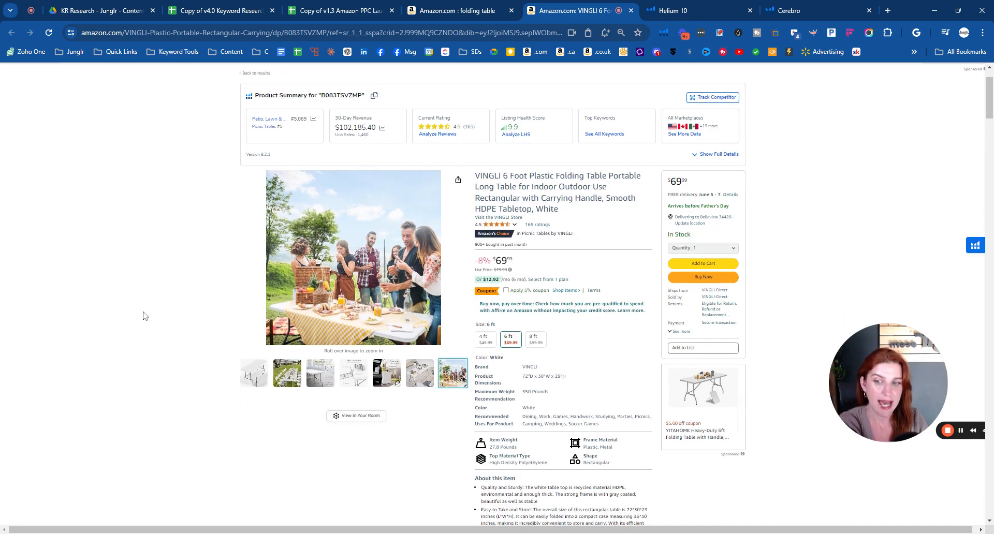
mouse_move(315, 287)
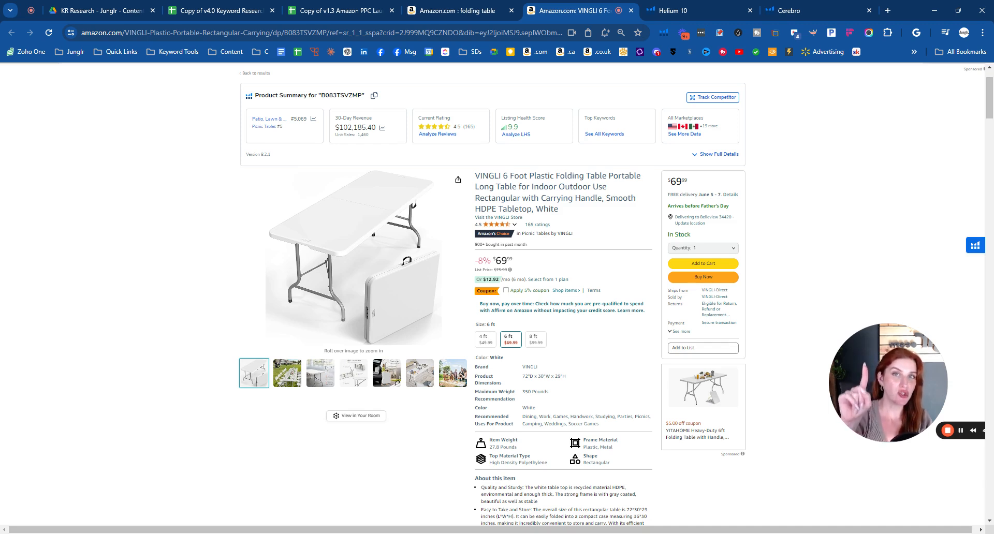
scroll(134, 283, up, 2)
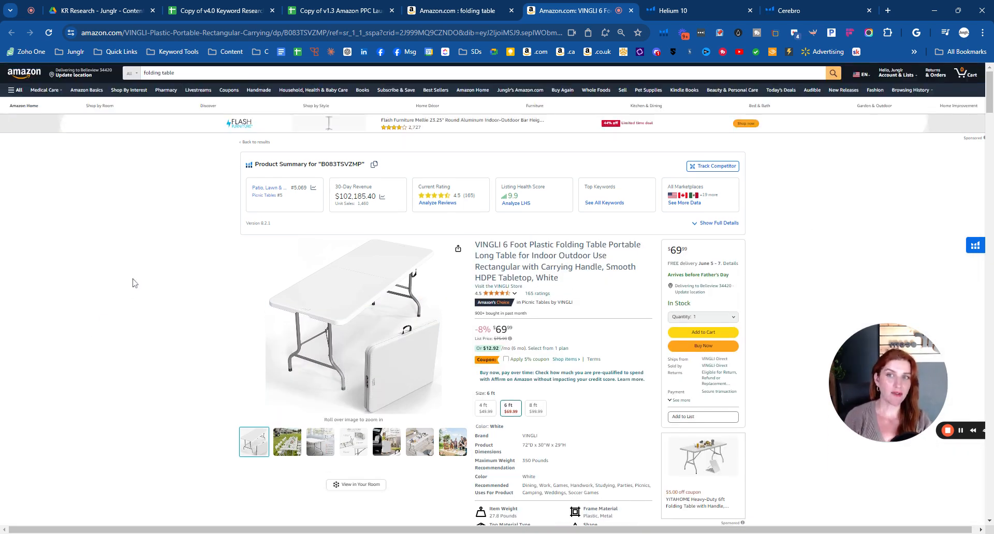
click(184, 73)
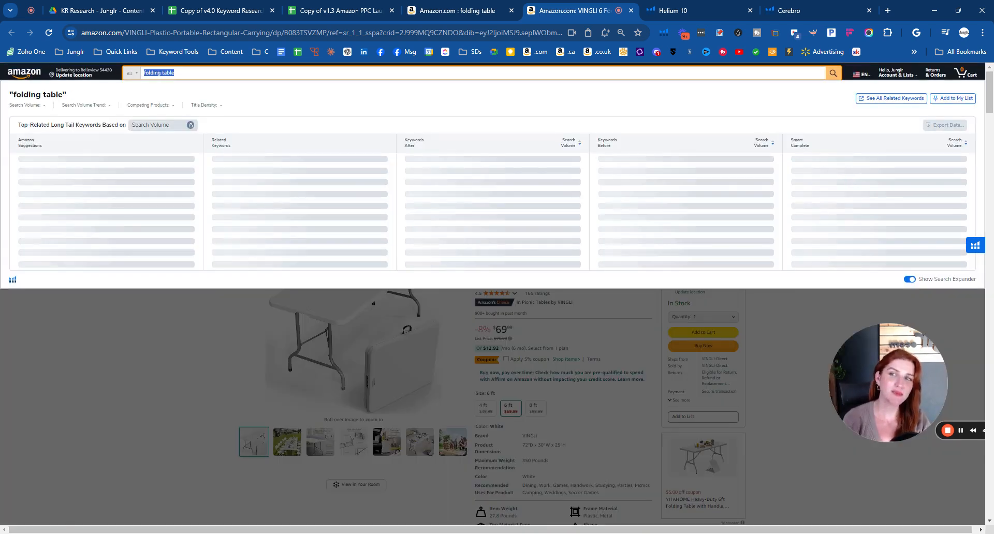
click(194, 389)
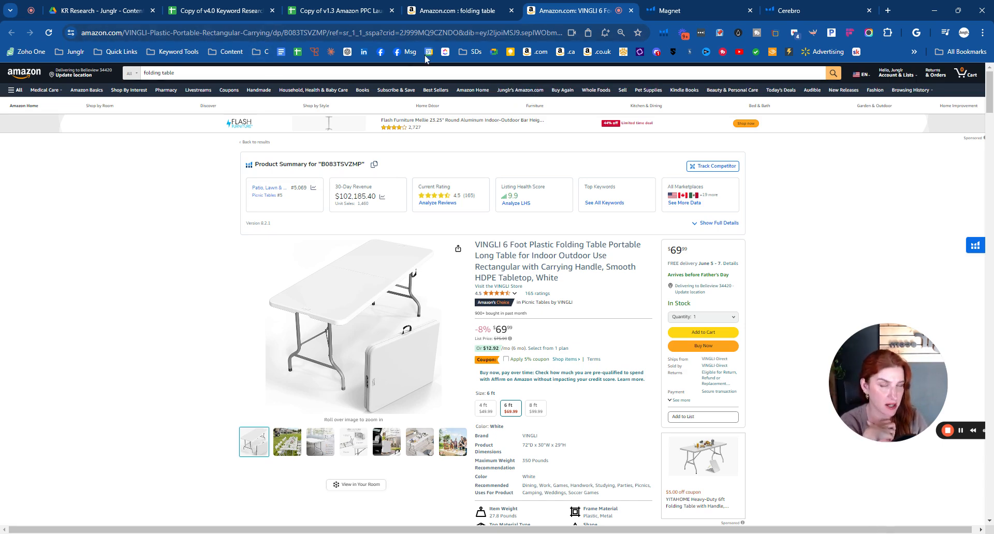
- Select the product's ASIN B083TSVZMP in the VINGLI listing's web address
click(328, 34)
click(328, 33)
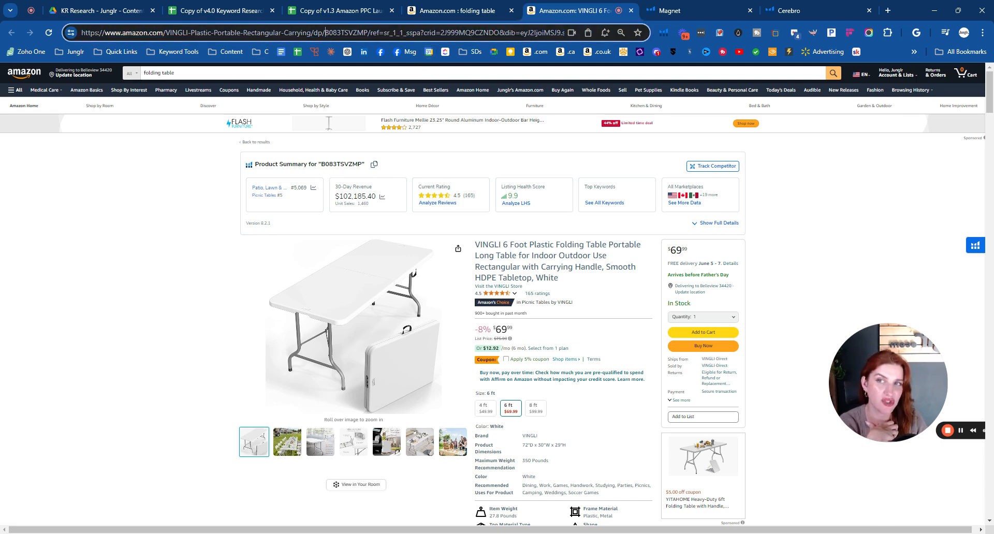
drag(325, 33, 368, 33)
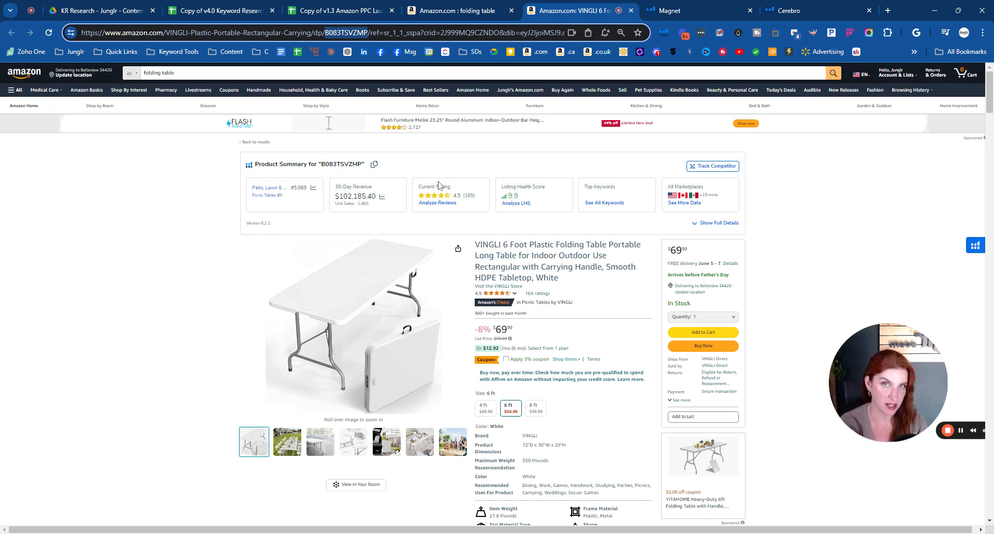
mouse_move(314, 108)
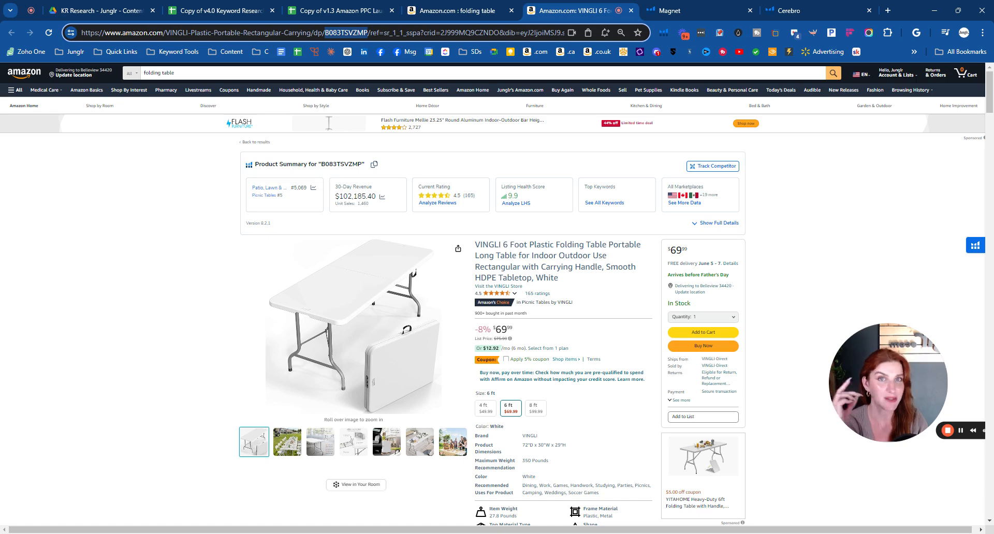
- Visit Helium 10 Magnet's empty keyword field, then review the Amazon folding table results for the main product keyword
click(673, 13)
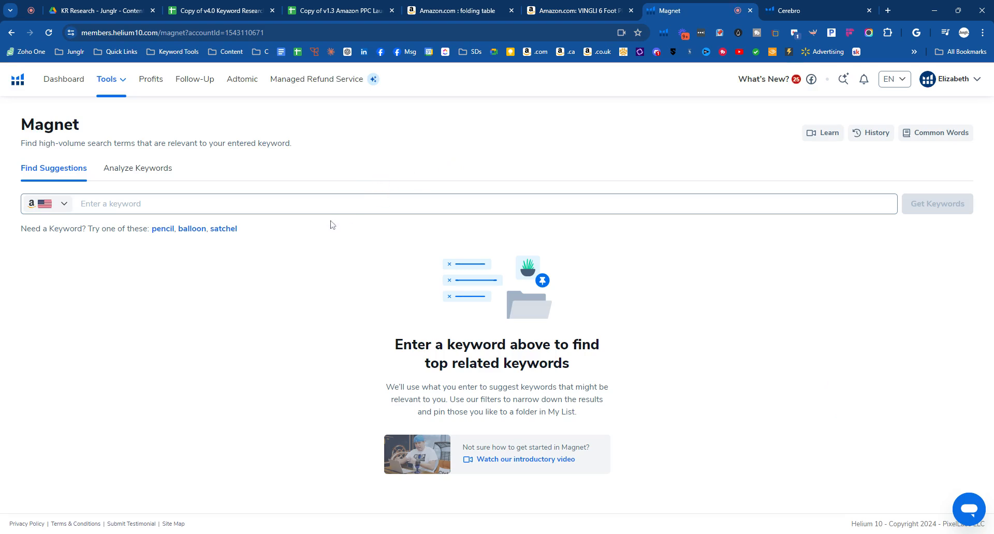
click(313, 207)
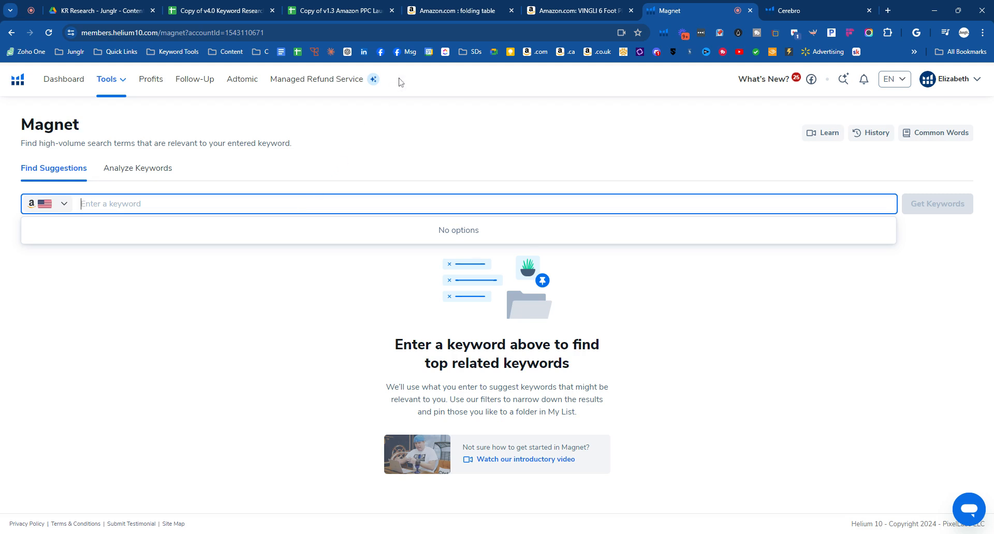
click(452, 12)
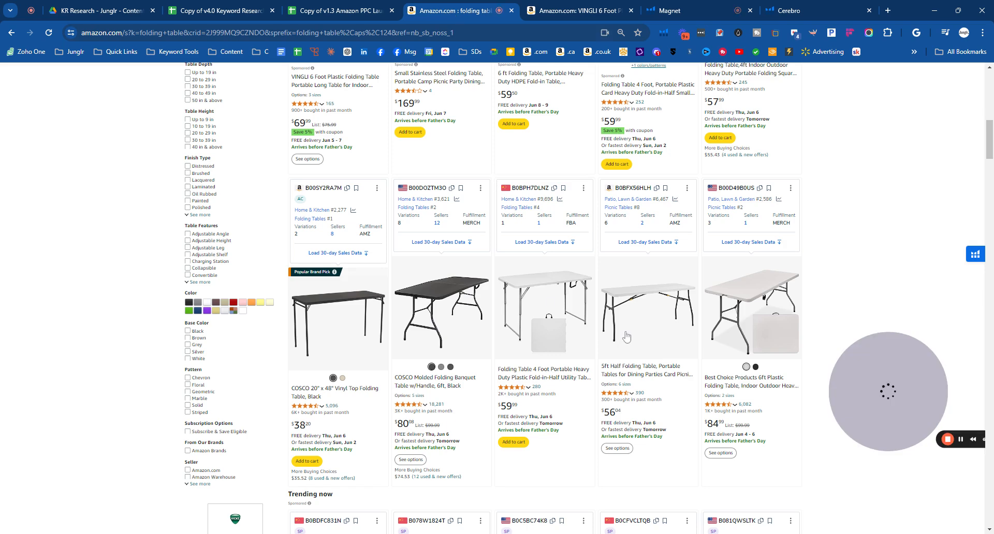
scroll(888, 289, up, 3)
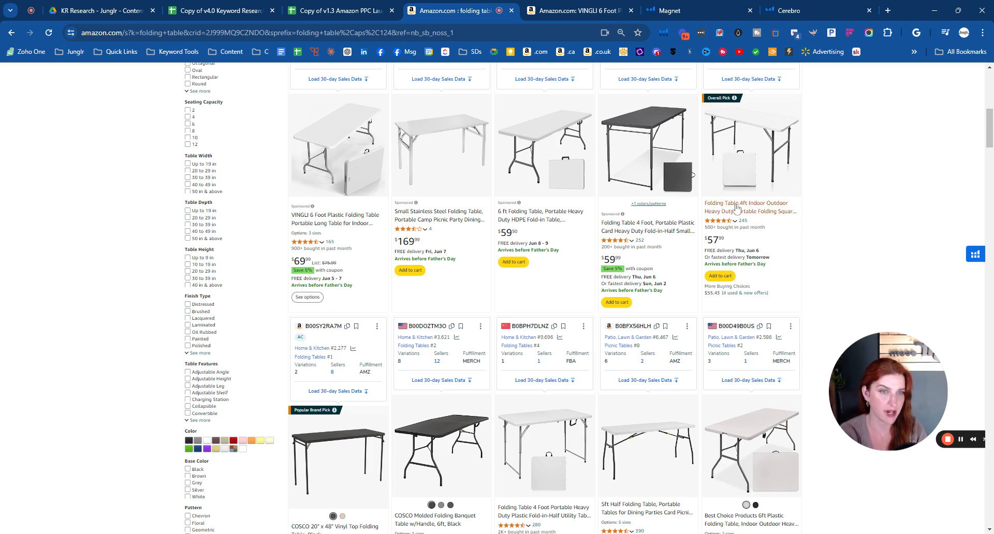
scroll(800, 269, down, 4)
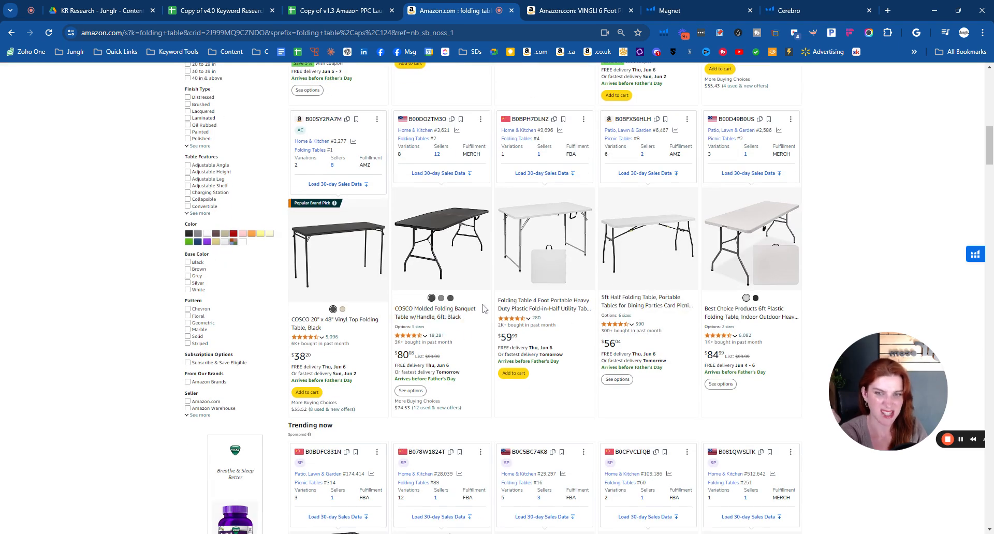
- Switch to Helium 10 Magnet and run a new US keyword search for "folding table" instead of loading it from history
click(679, 9)
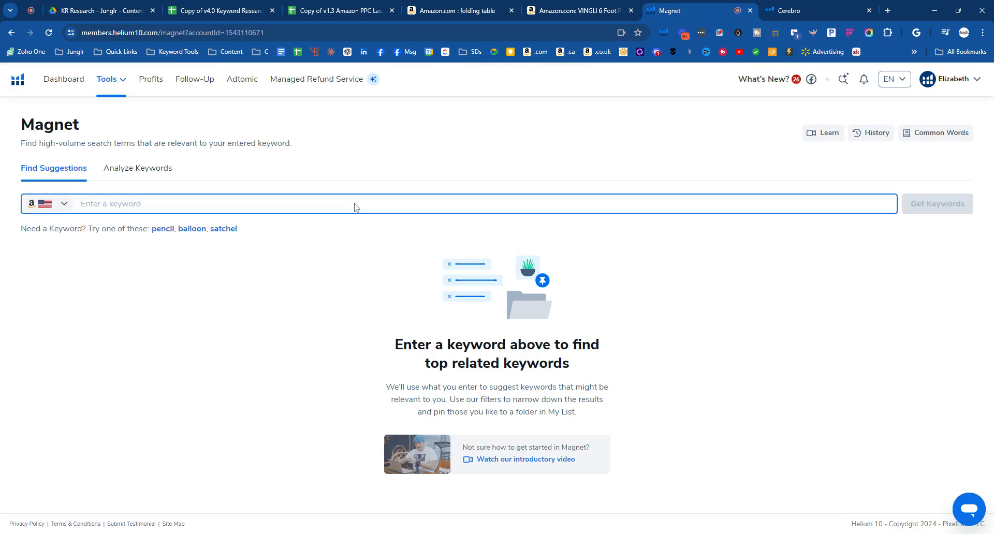
text(foding)
key(BackSpace)
key(BackSpace)
text(oldi)
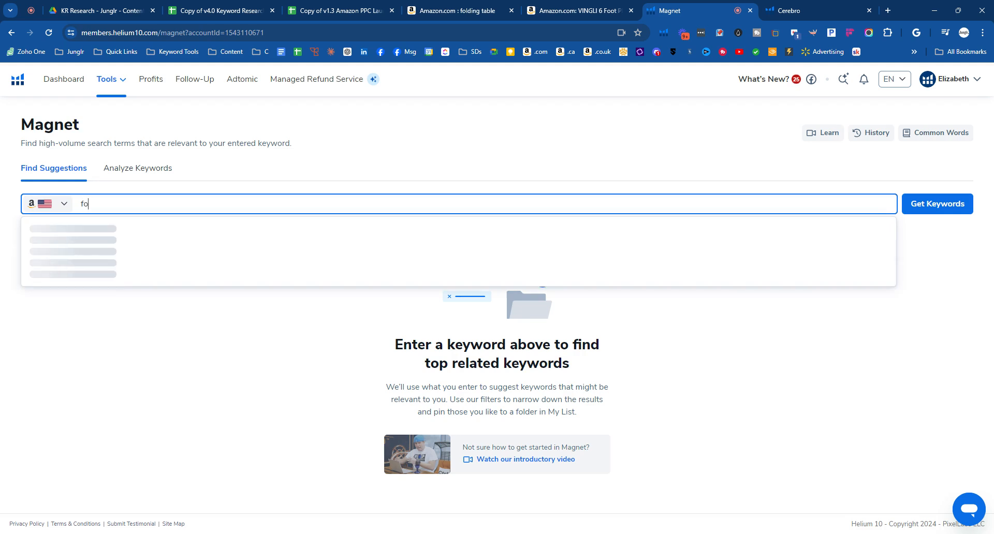
text(ng table)
click(951, 215)
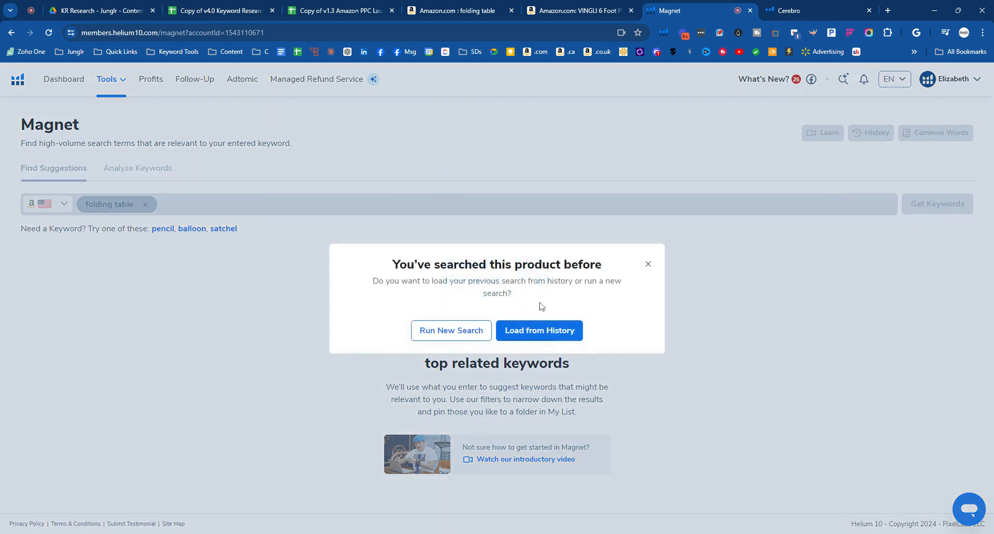
click(463, 334)
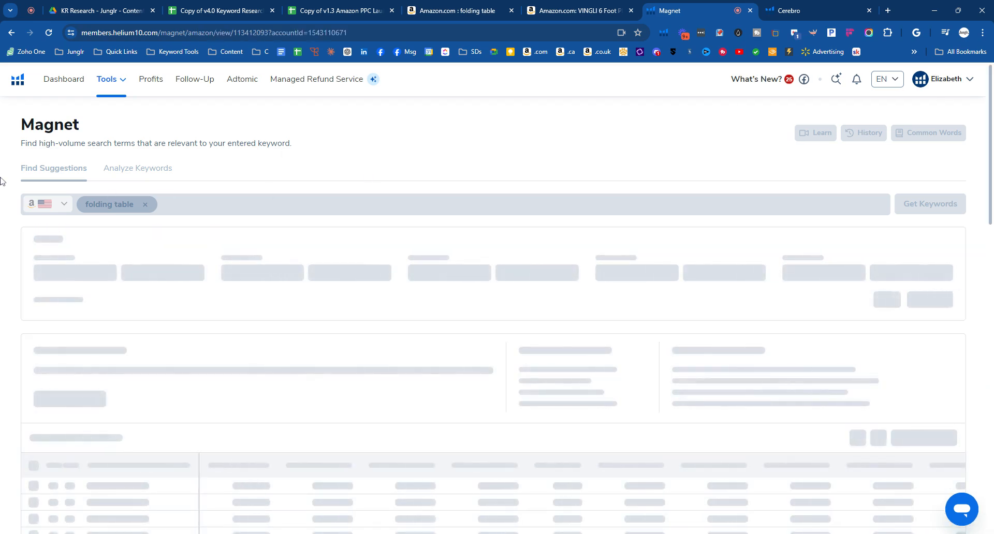
- Sort the "folding table" keyword results by search volume from highest to lowest and widen the Keyword Phrase column
scroll(6, 169, down, 8)
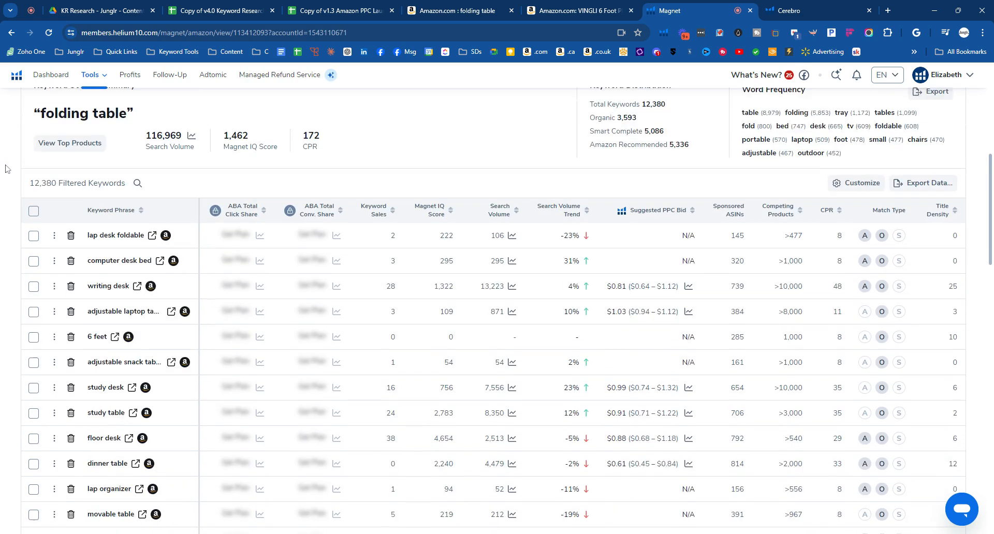
scroll(6, 168, down, 1)
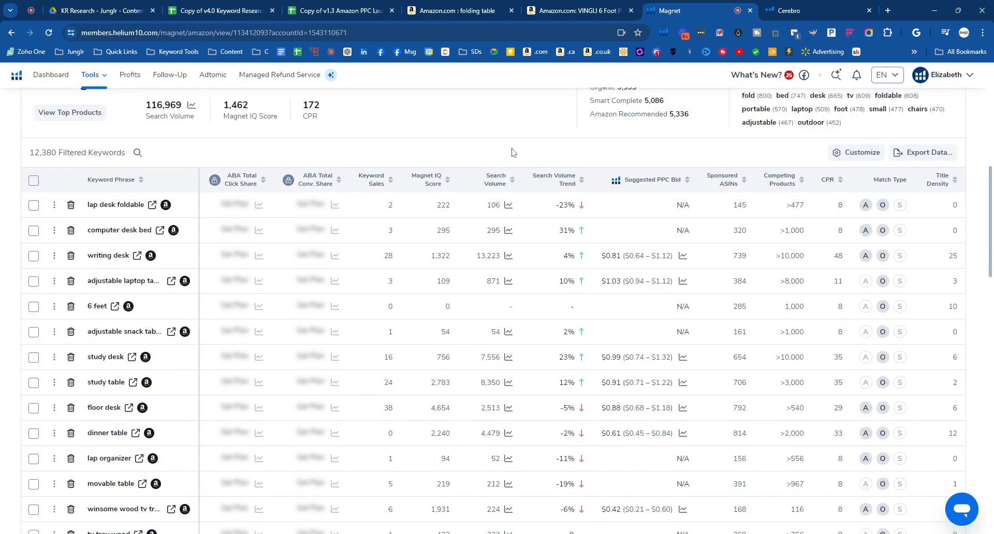
click(511, 184)
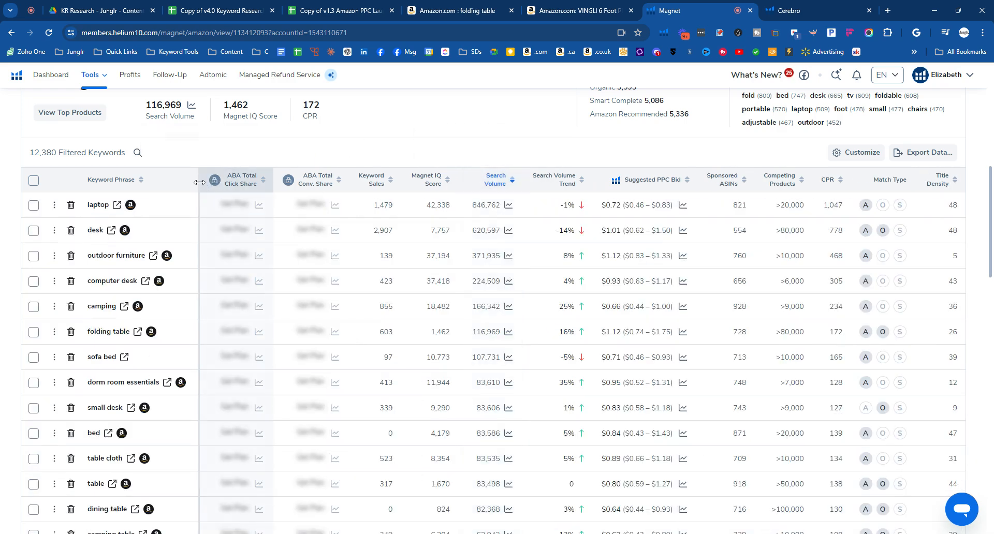
click(111, 179)
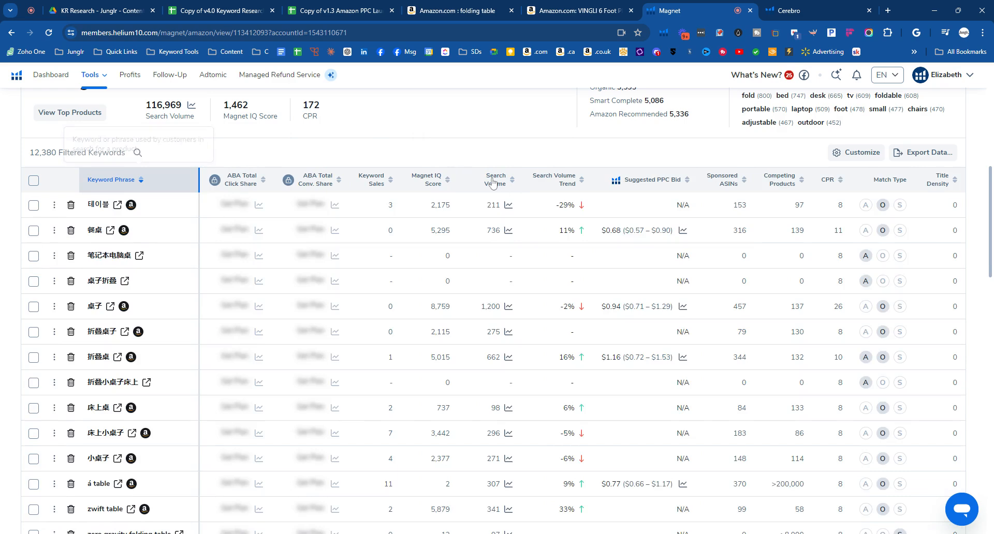
click(495, 182)
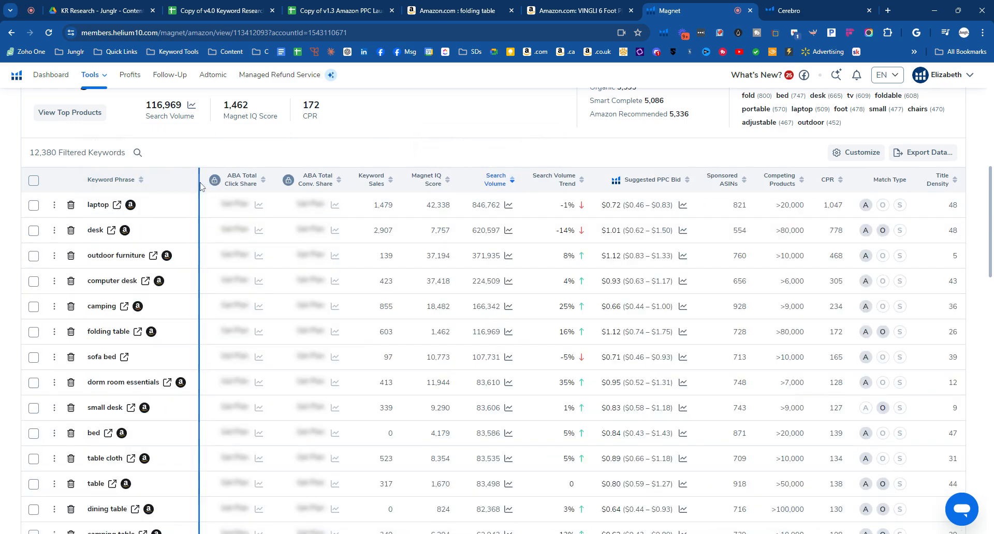
drag(200, 188, 256, 186)
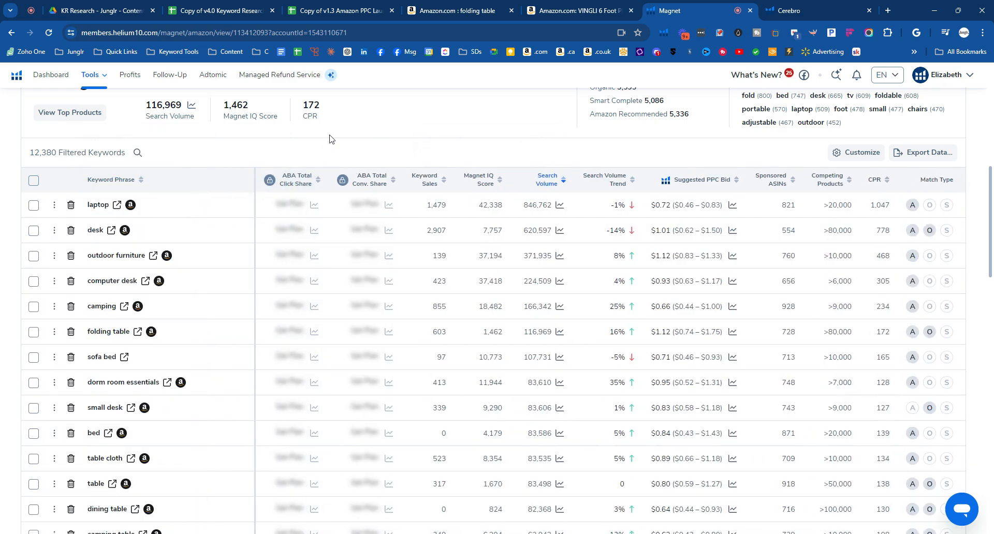
- Examine the highest-volume keyword phrases and their search volumes to judge which ones are relevant to a folding table
scroll(153, 227, down, 5)
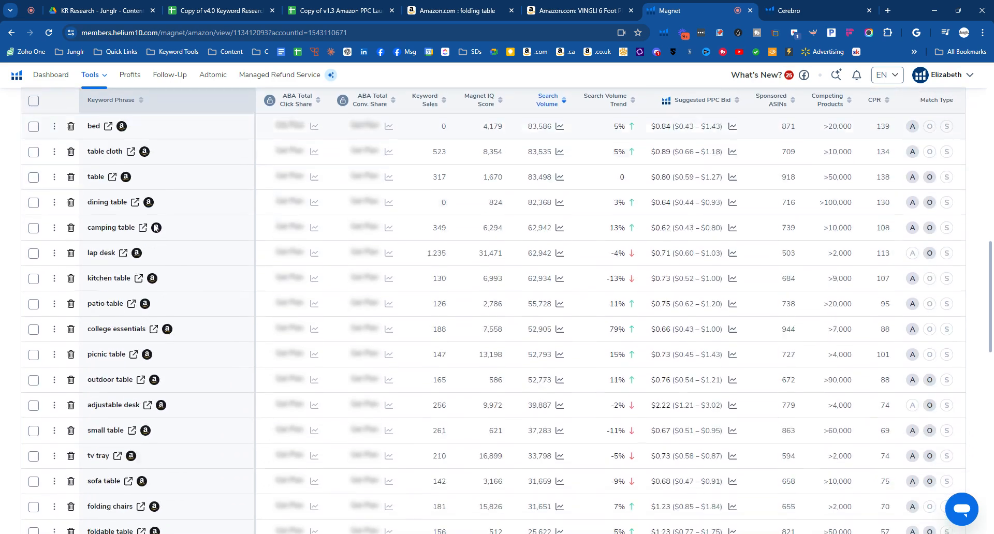
scroll(154, 228, down, 1)
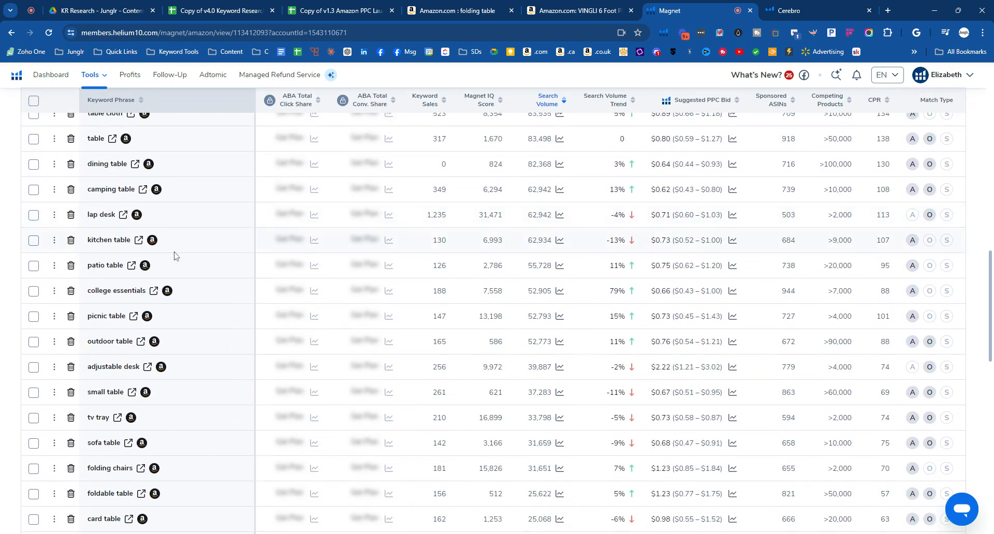
scroll(174, 255, up, 12)
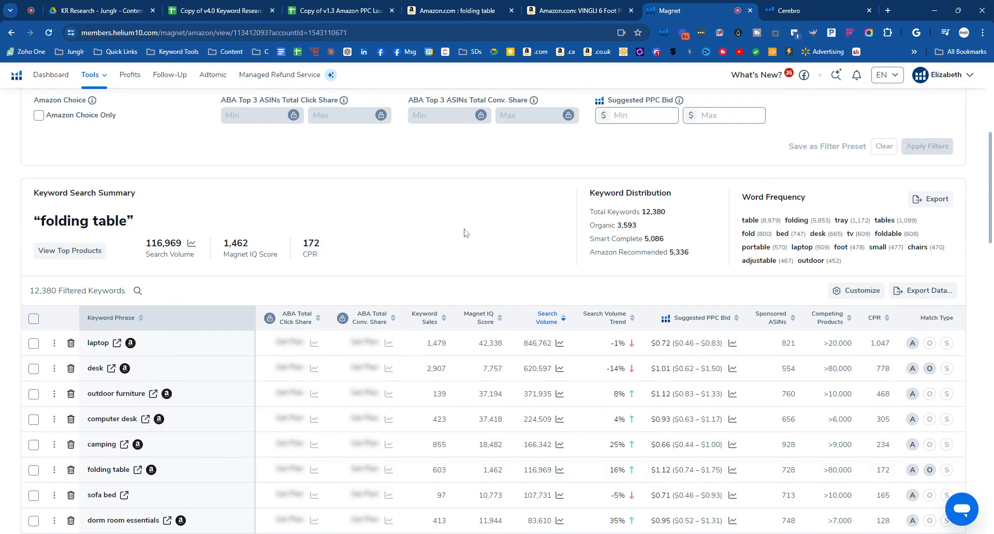
scroll(393, 252, down, 1)
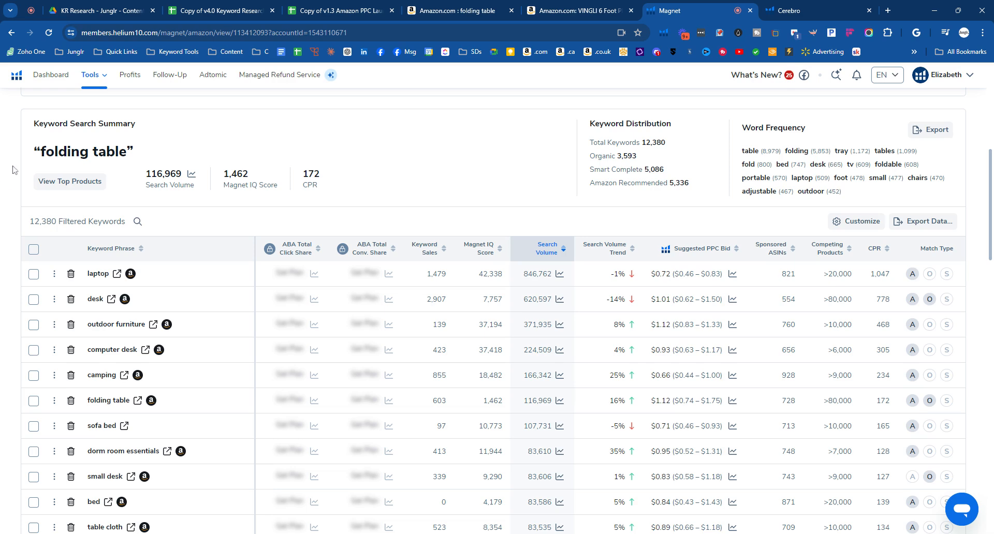
scroll(16, 165, down, 4)
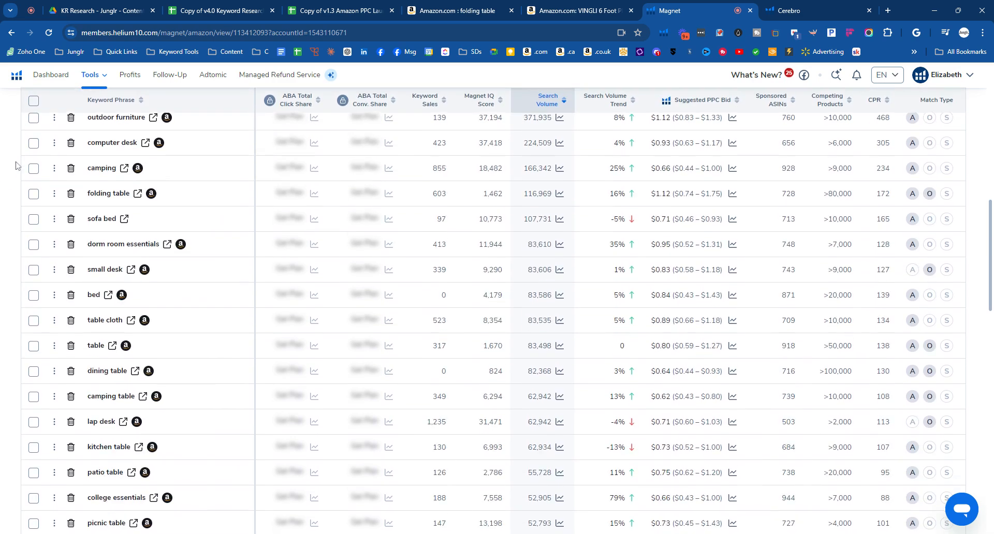
scroll(16, 166, down, 1)
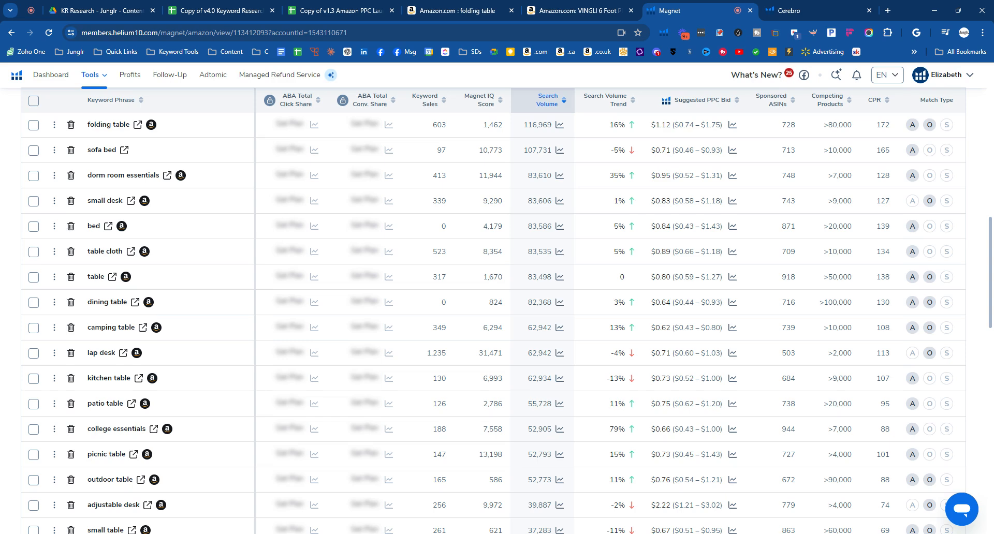
scroll(16, 166, up, 1)
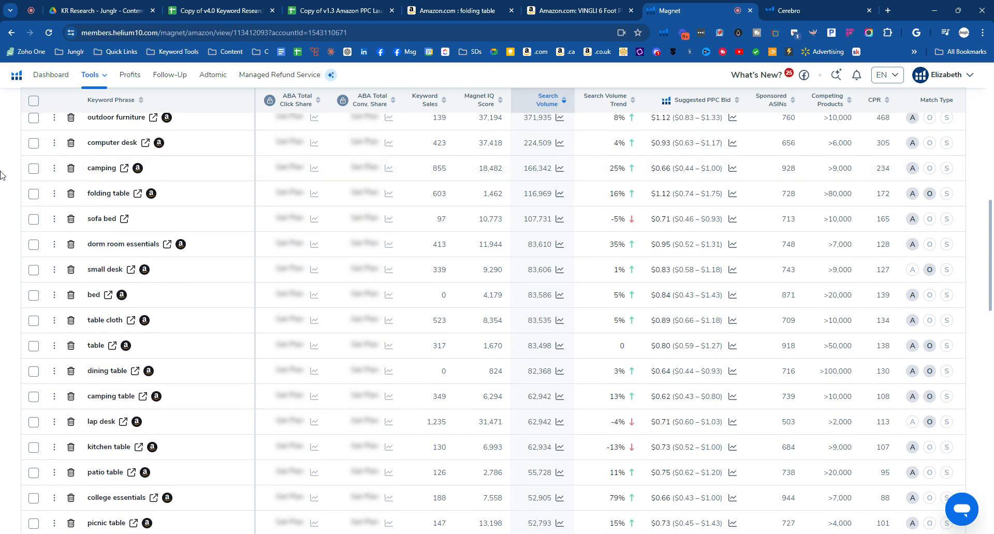
scroll(2, 175, up, 2)
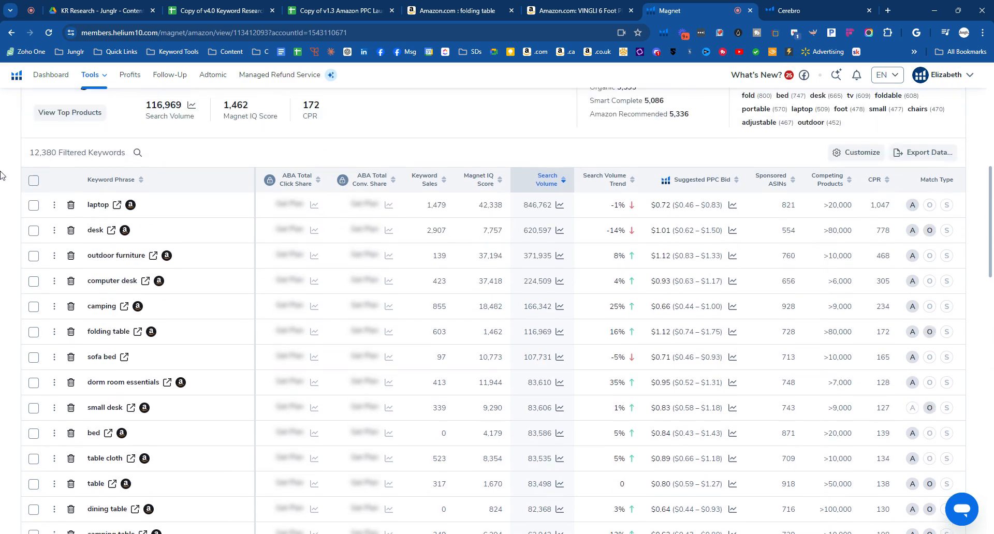
scroll(2, 175, down, 1)
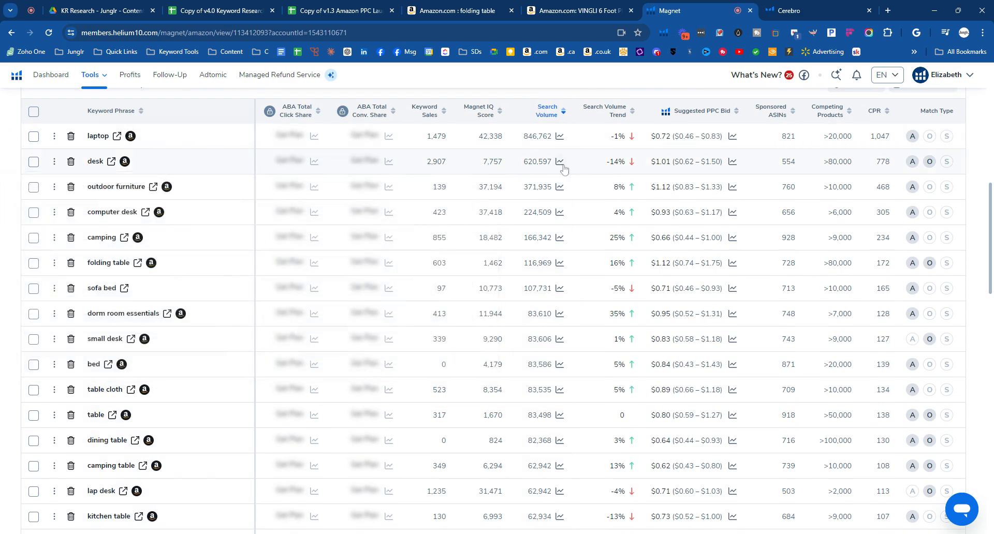
scroll(4, 193, down, 1)
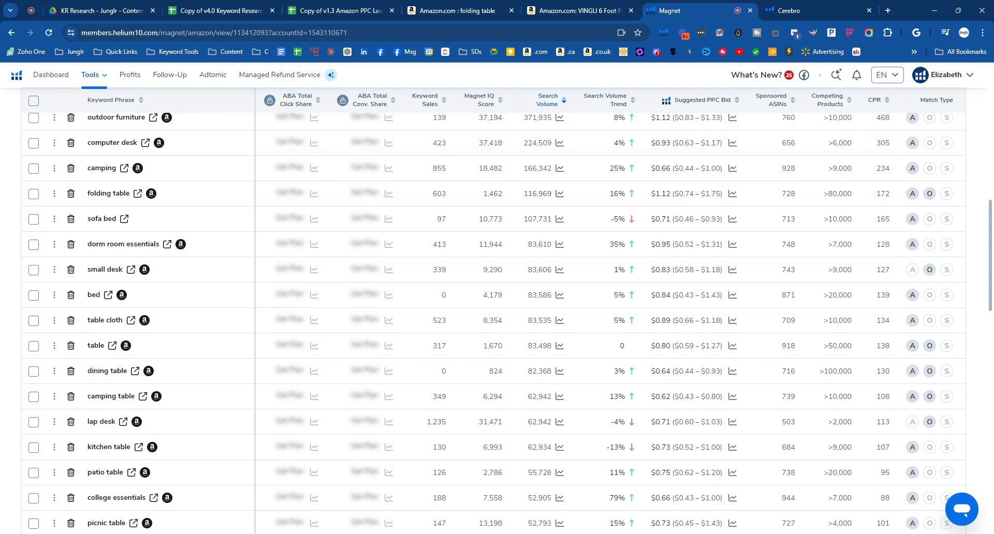
scroll(3, 199, down, 2)
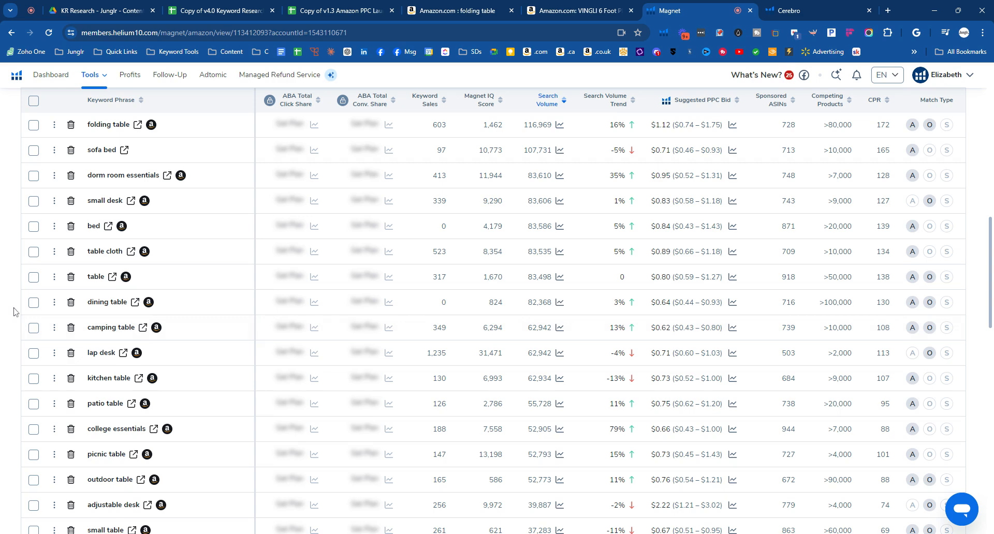
- Open the Amazon search results for the keyword "camping table" and check the sponsored-ad information on the VINGLI 6 Foot folding table
click(143, 328)
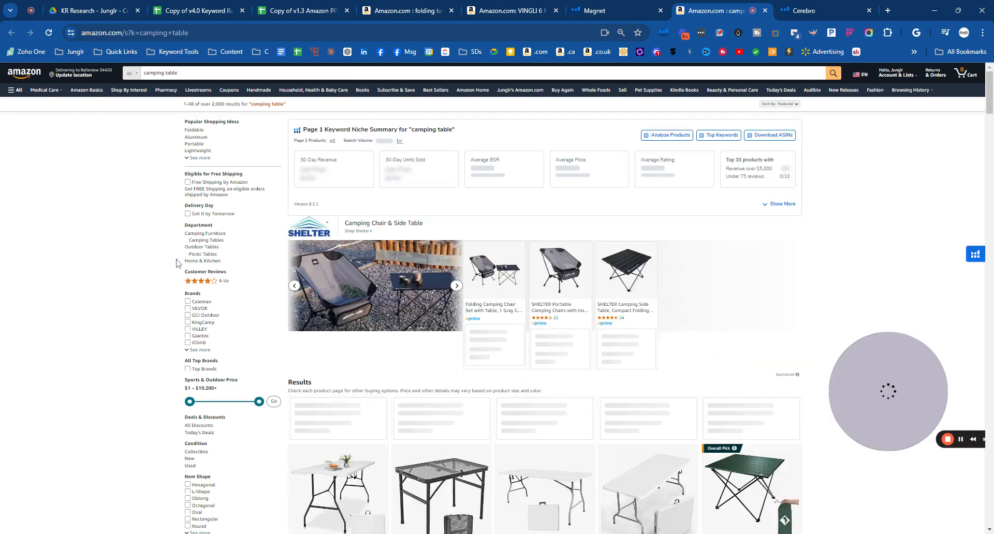
scroll(100, 276, down, 5)
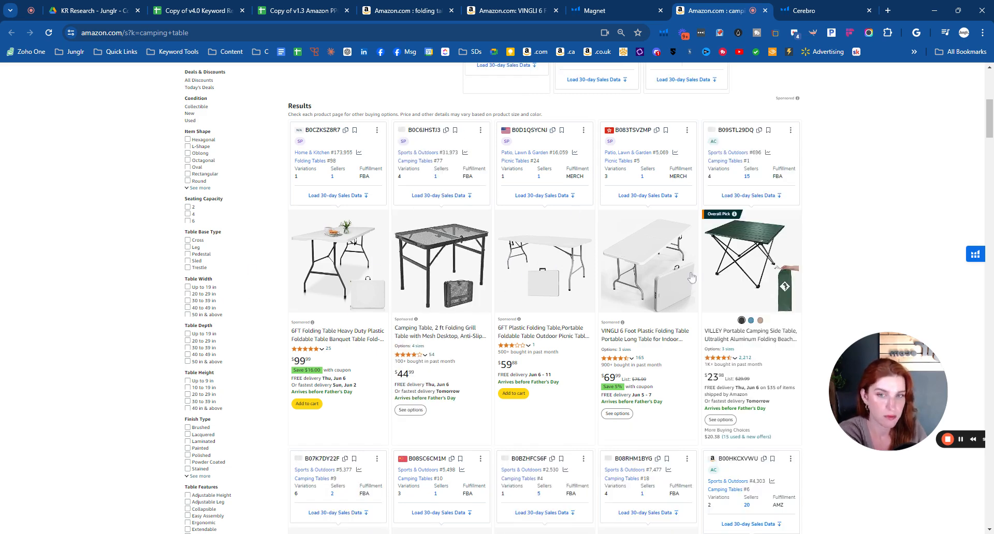
scroll(892, 185, down, 3)
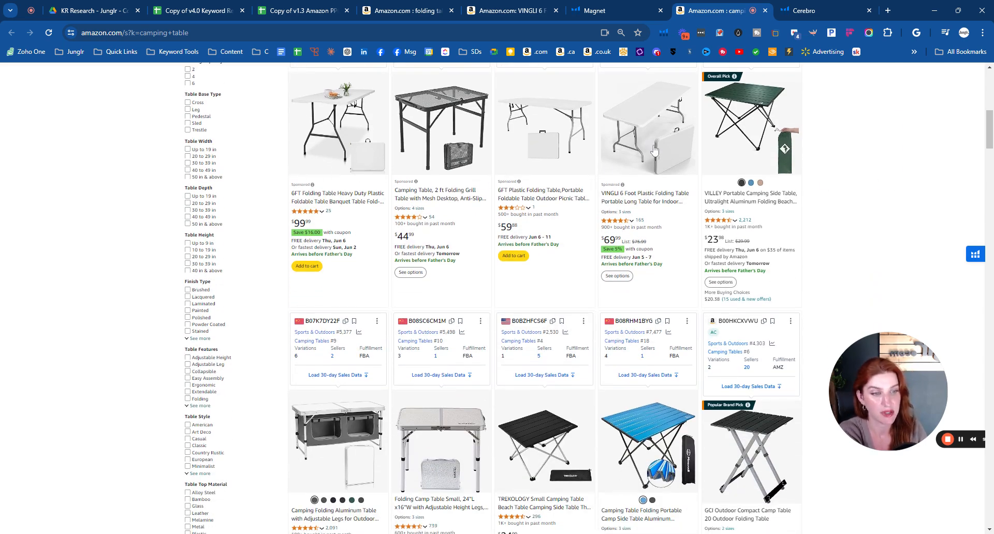
click(623, 185)
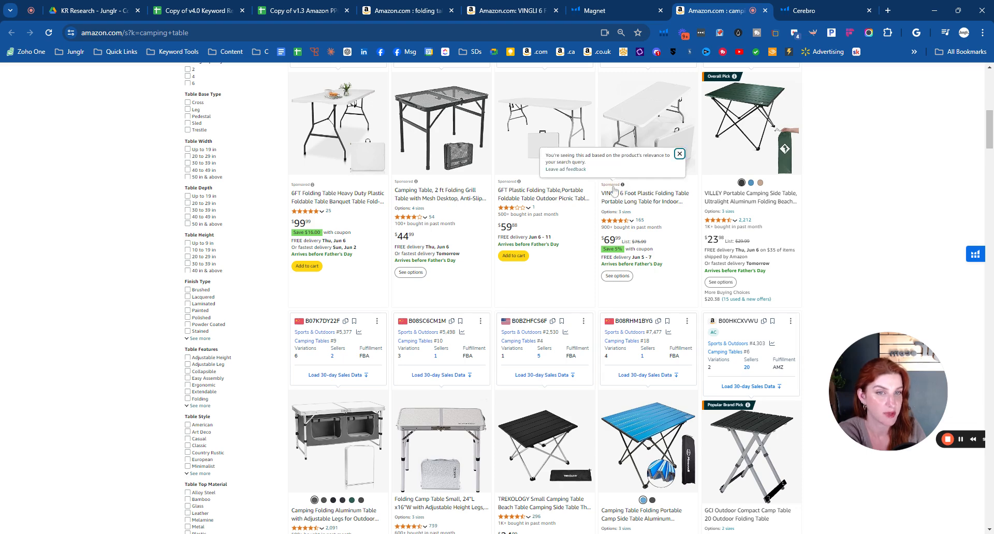
click(907, 198)
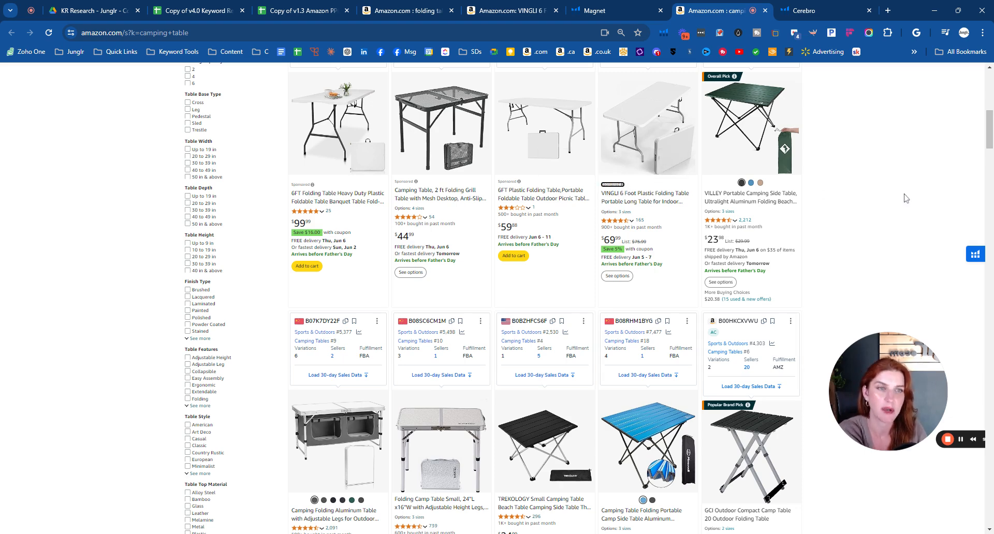
- Examine the product images and titles across the "camping table" results for similarity to the plastic folding table
scroll(905, 197, down, 1)
scroll(906, 197, up, 1)
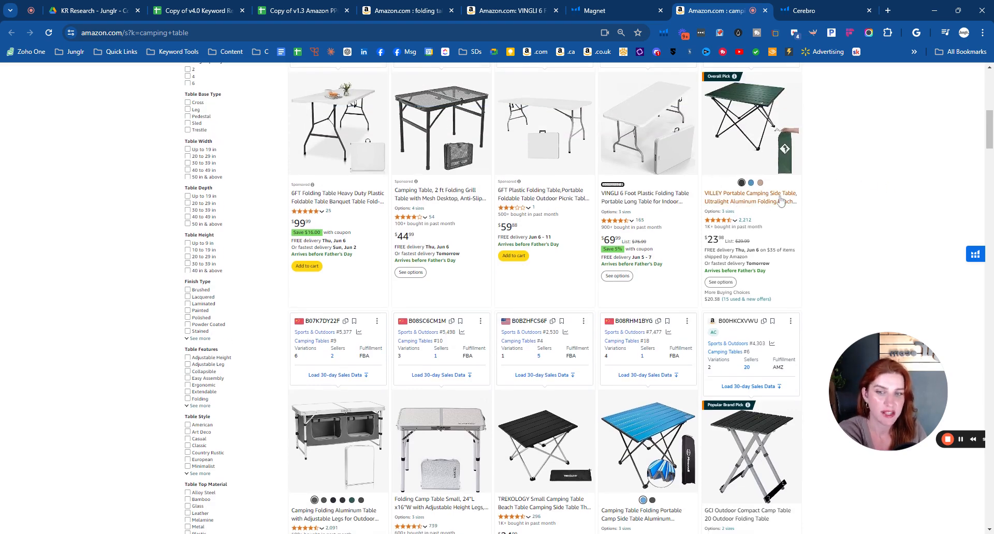
scroll(783, 207, down, 3)
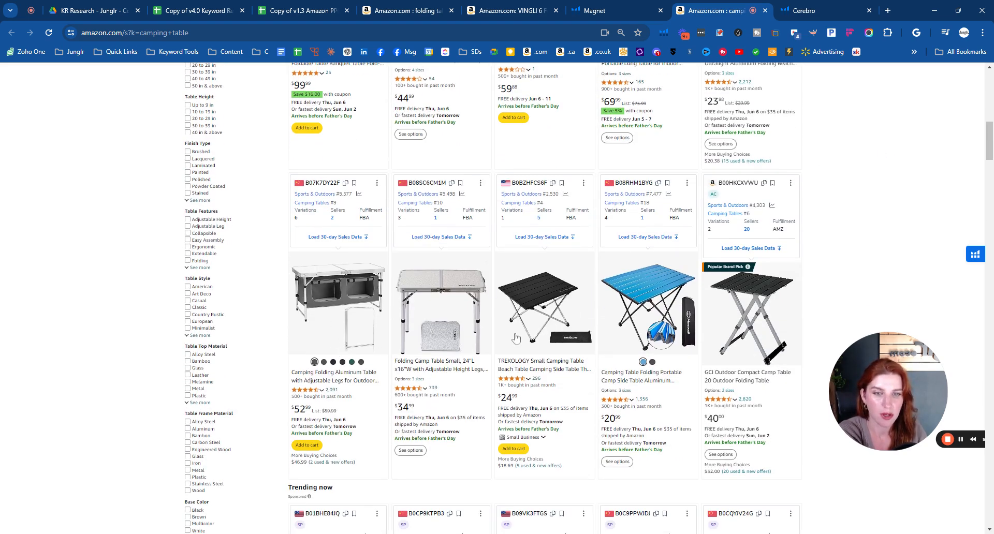
scroll(518, 338, down, 1)
scroll(757, 302, down, 5)
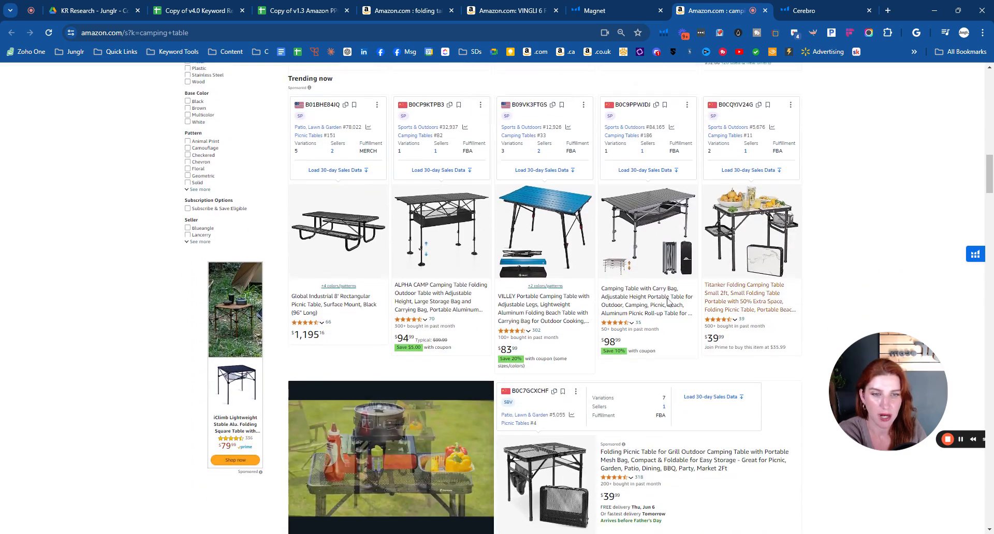
scroll(757, 255, down, 7)
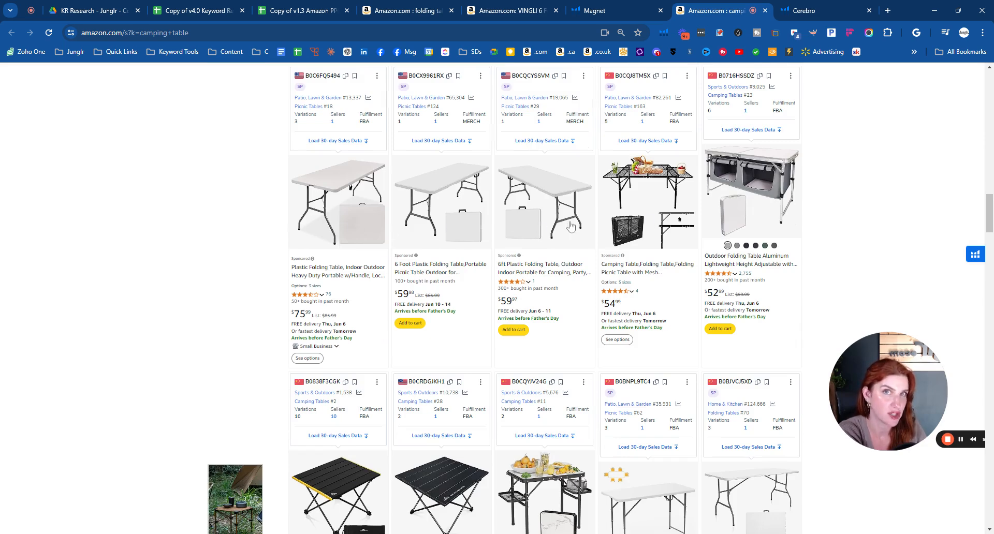
scroll(218, 247, down, 3)
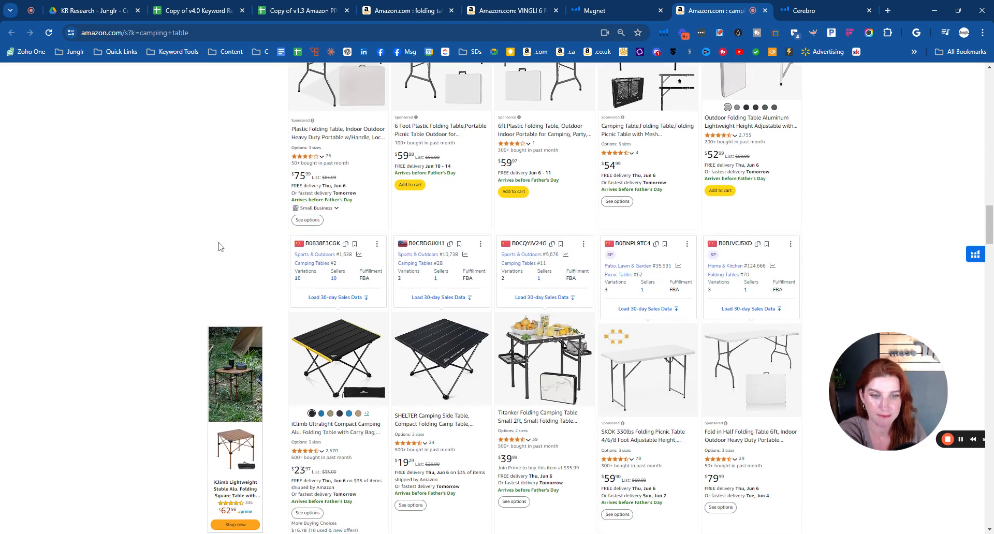
scroll(218, 246, down, 4)
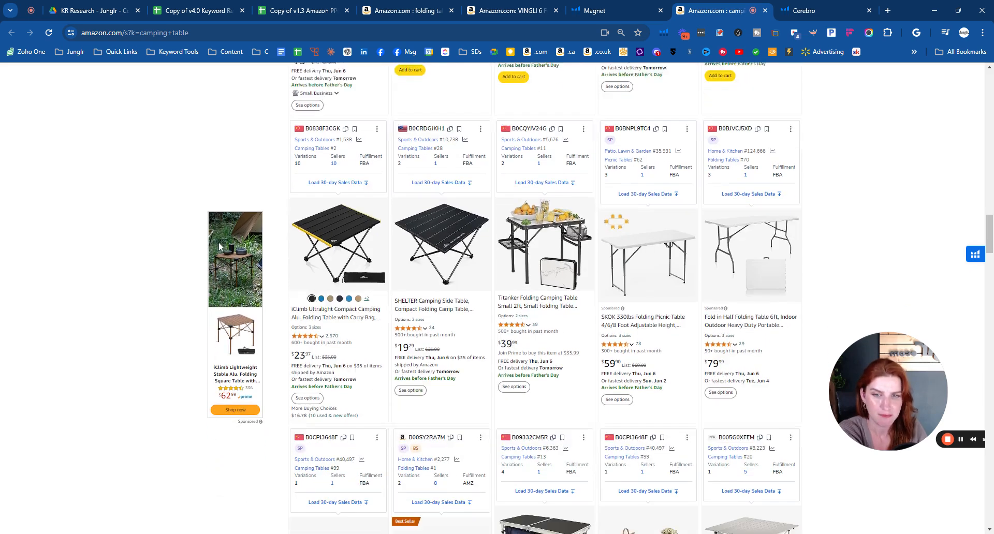
scroll(218, 247, down, 9)
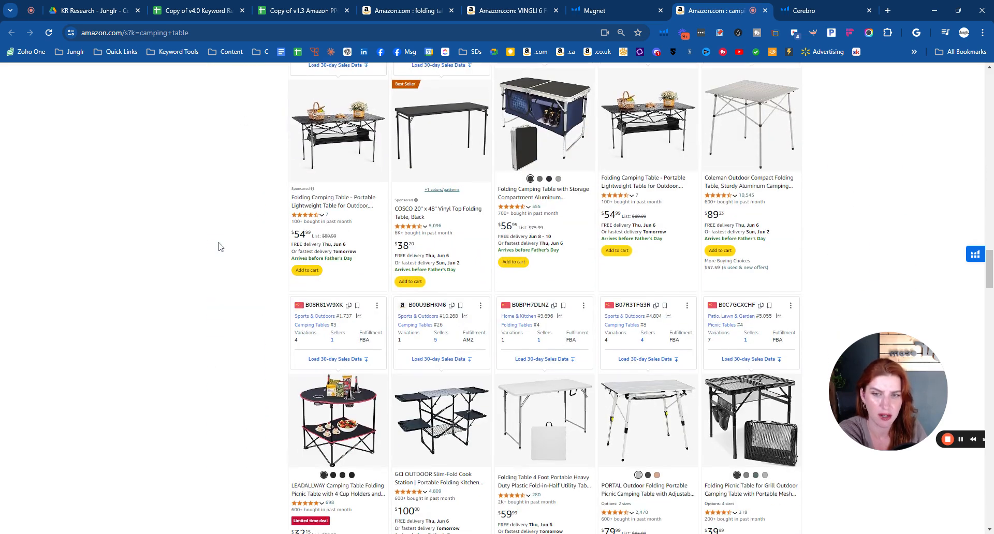
scroll(219, 246, down, 2)
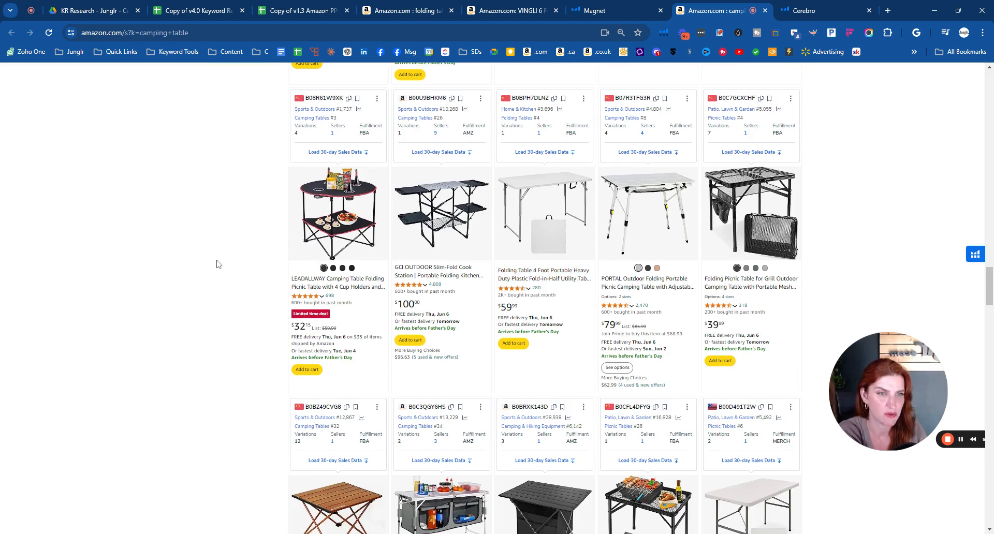
scroll(218, 265, down, 8)
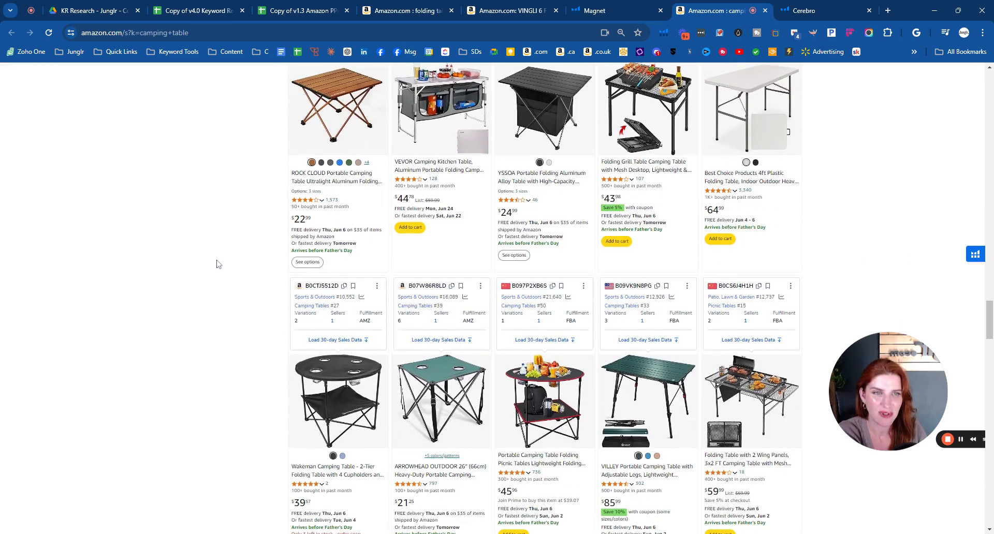
scroll(219, 264, down, 10)
scroll(218, 264, down, 4)
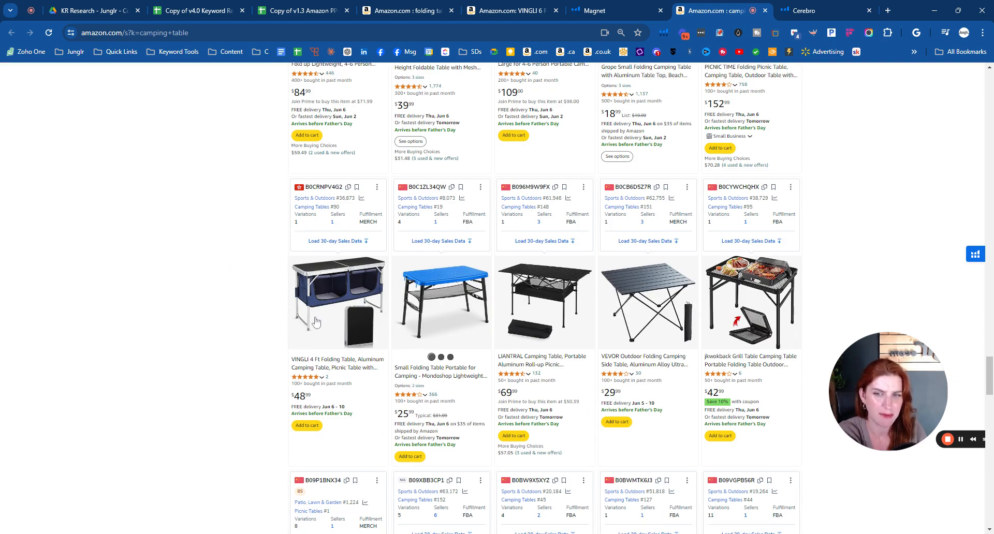
scroll(271, 310, down, 7)
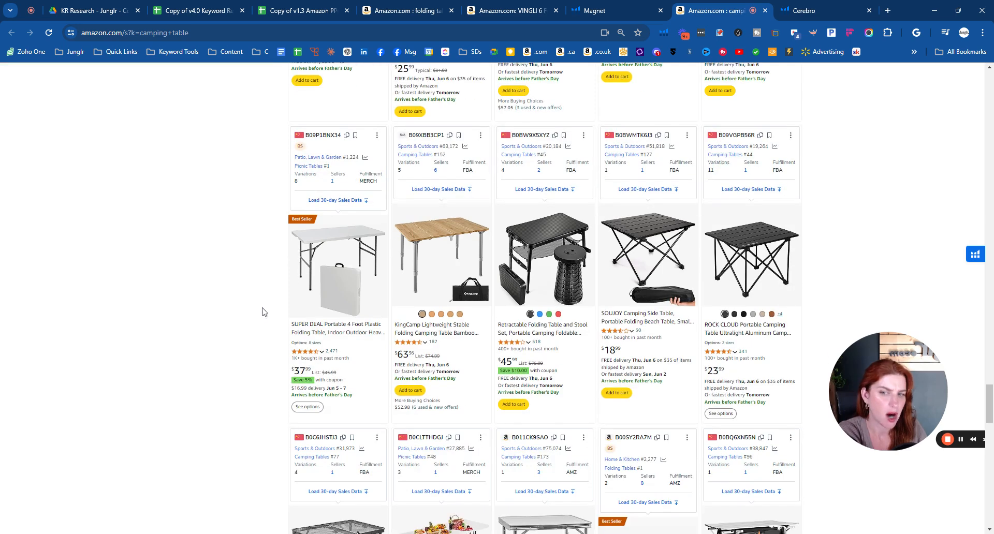
scroll(240, 314, down, 1)
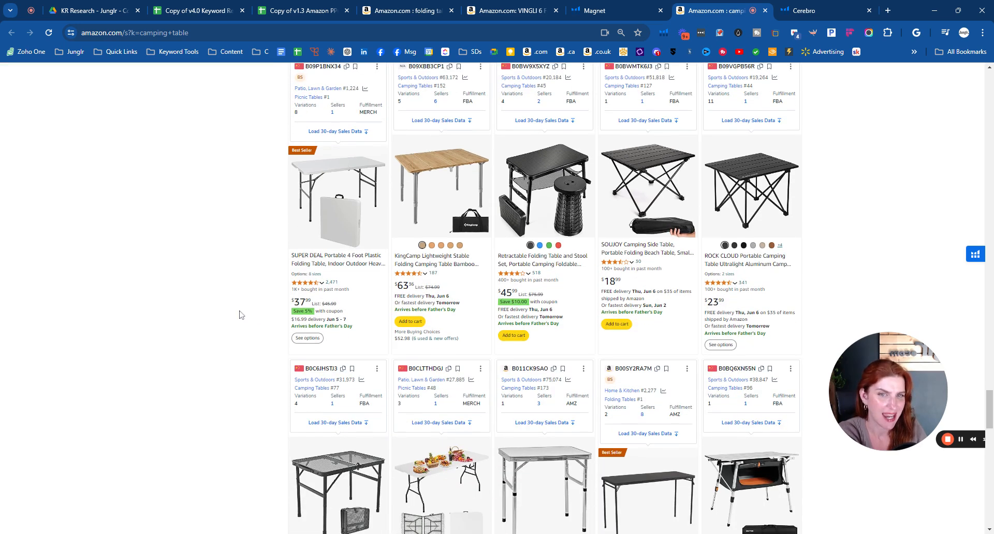
scroll(239, 315, down, 2)
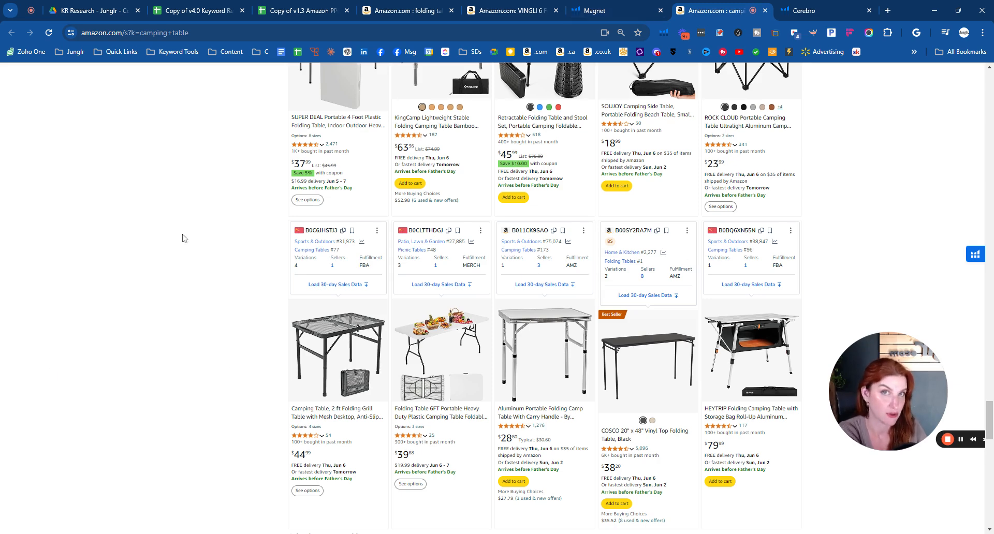
- From the Magnet keyword list, open the Amazon search results for "patio table" and check whether the products resemble the plastic folding table
click(600, 11)
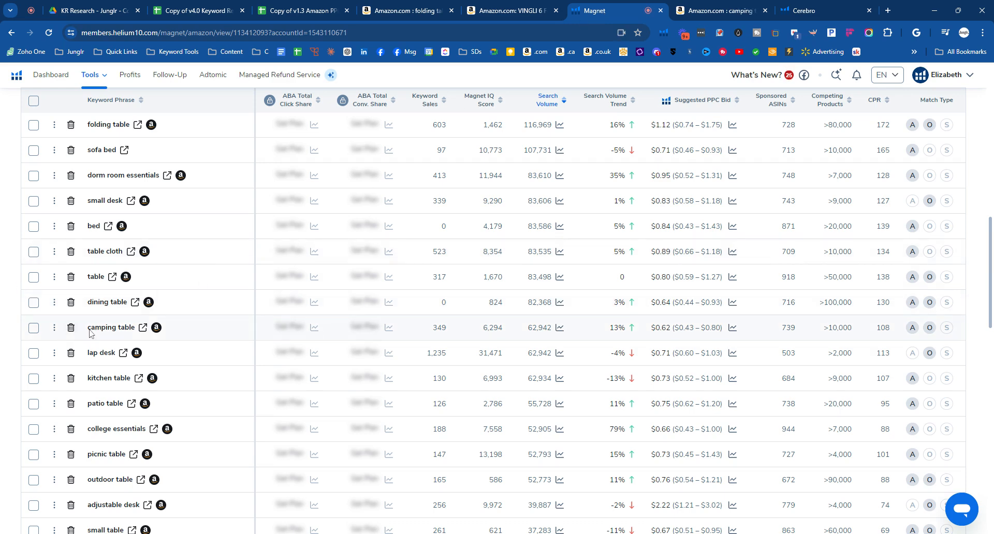
drag(88, 328, 137, 329)
click(1, 290)
scroll(1, 293, down, 3)
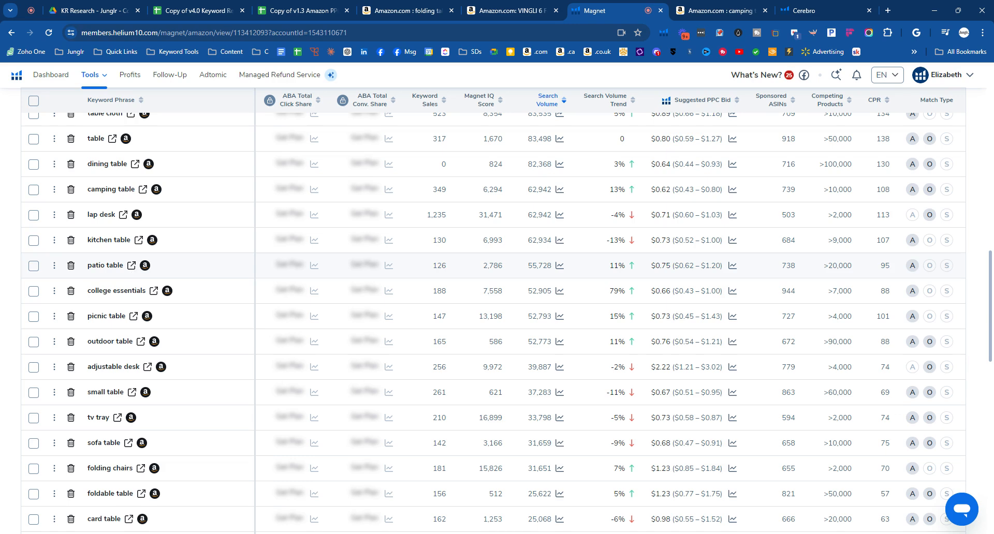
click(133, 265)
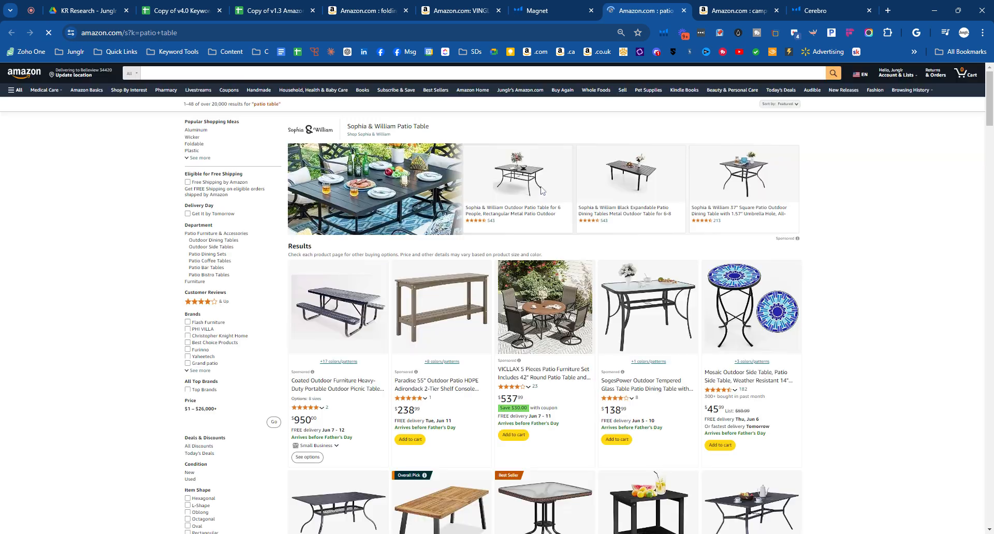
scroll(112, 269, down, 5)
scroll(112, 269, down, 5)
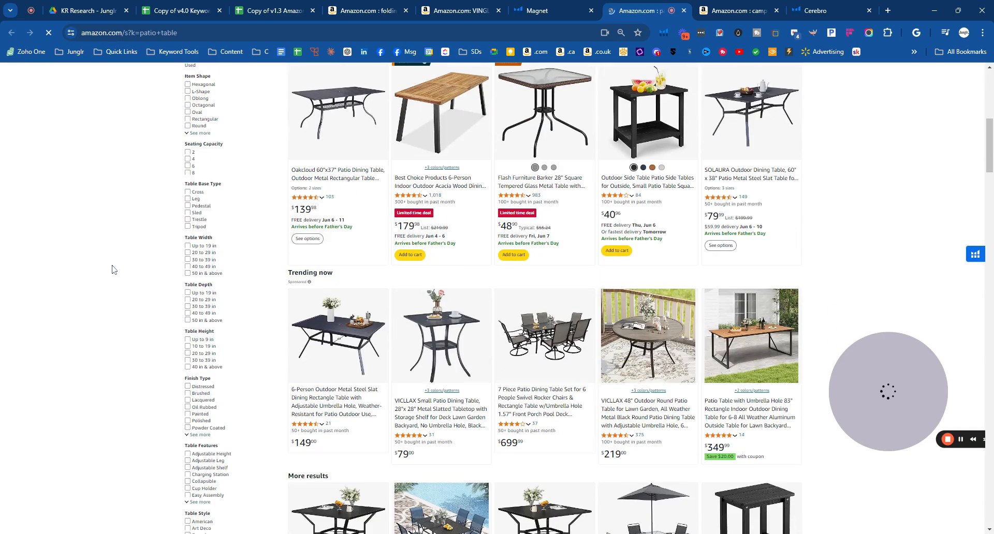
scroll(114, 269, down, 8)
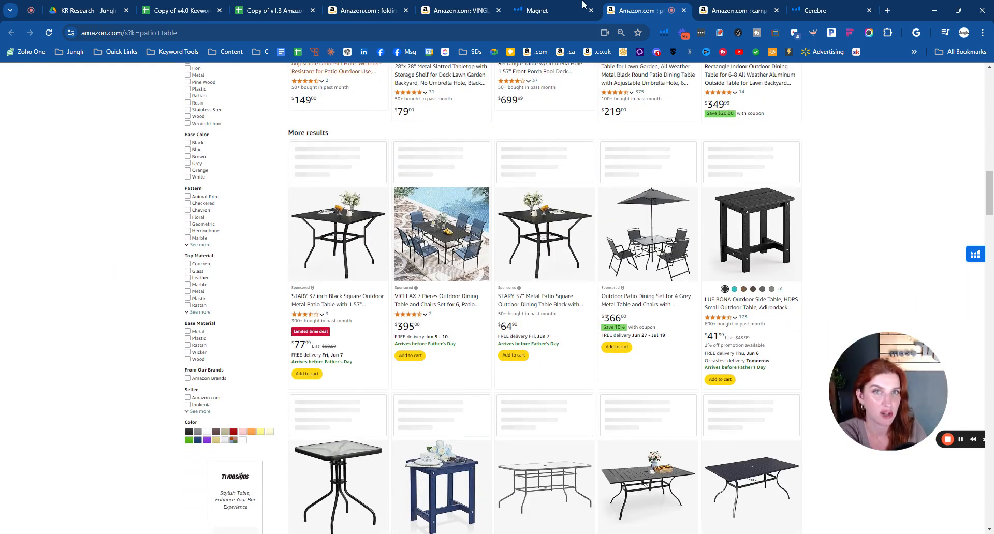
- Return to the Magnet keyword list, review the next keyword phrases and open the Amazon search results for "card table"
click(555, 14)
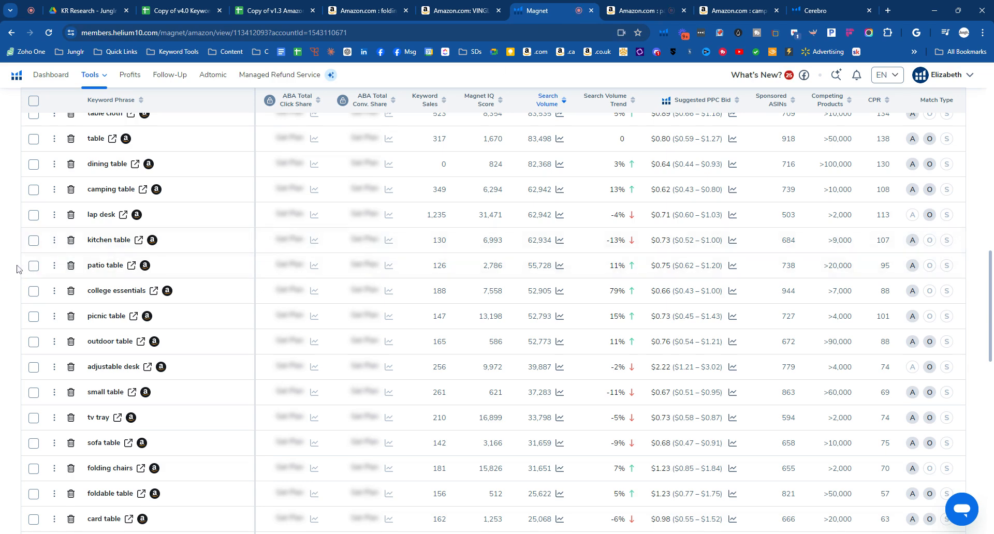
scroll(17, 267, down, 1)
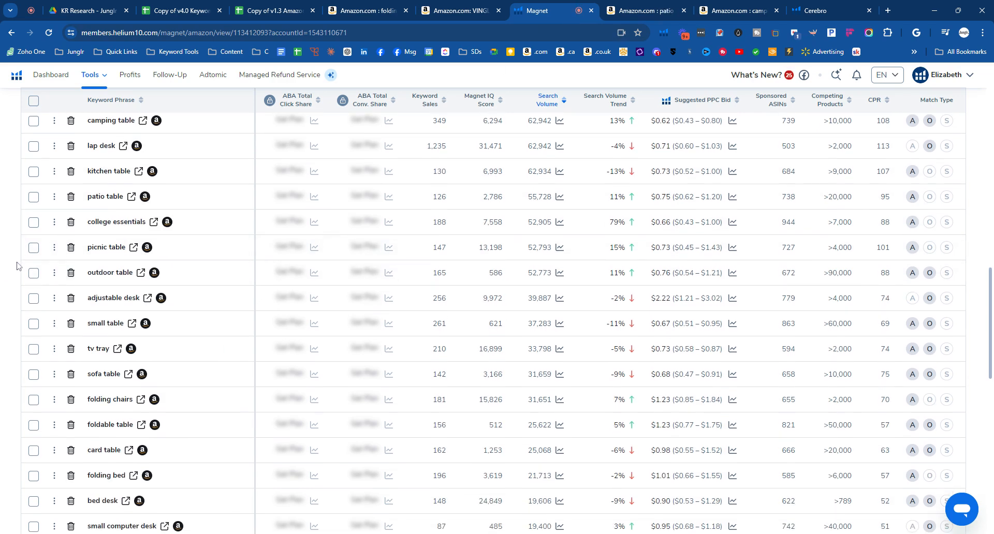
scroll(20, 265, down, 1)
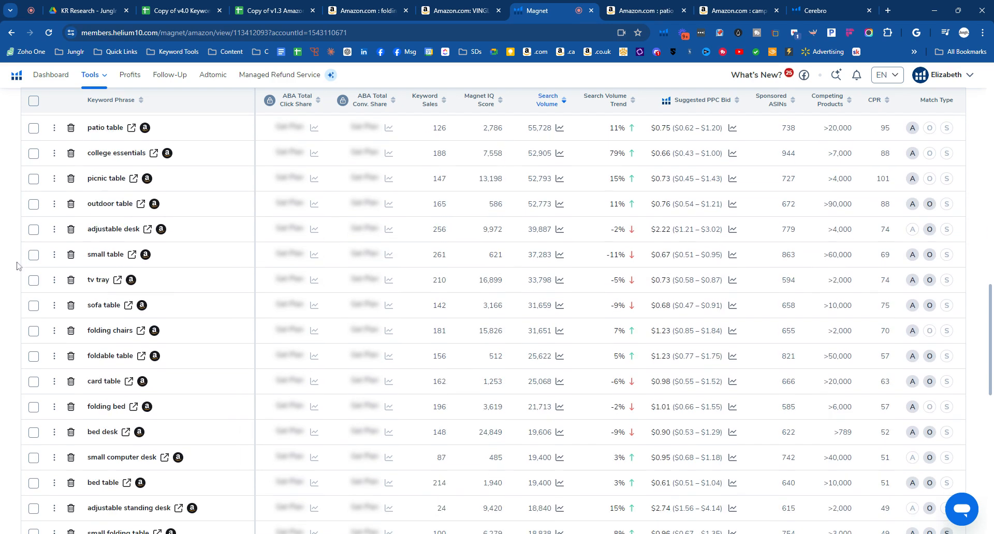
click(129, 382)
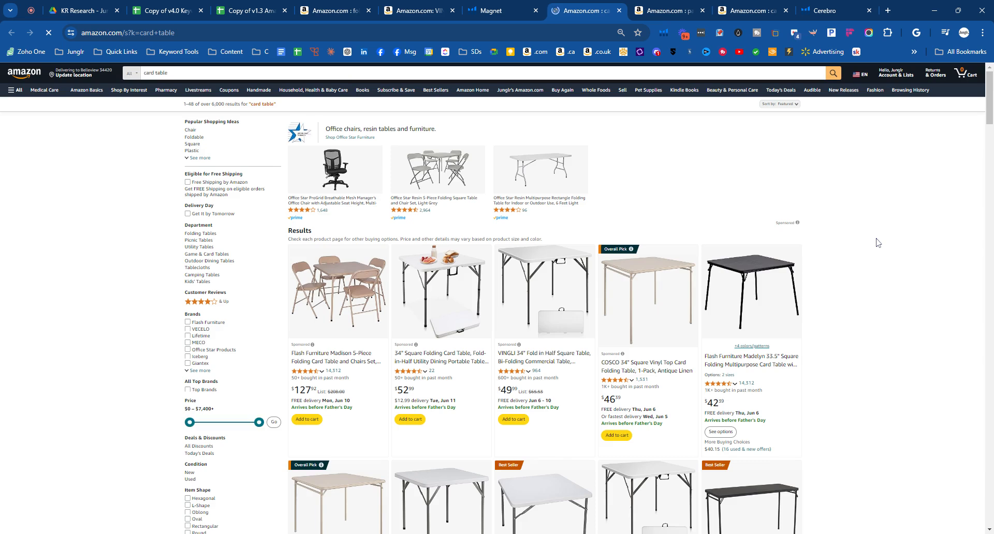
- Examine the product images, titles and table sizes across the "card table" results for similarity to the plastic folding table
scroll(878, 242, down, 4)
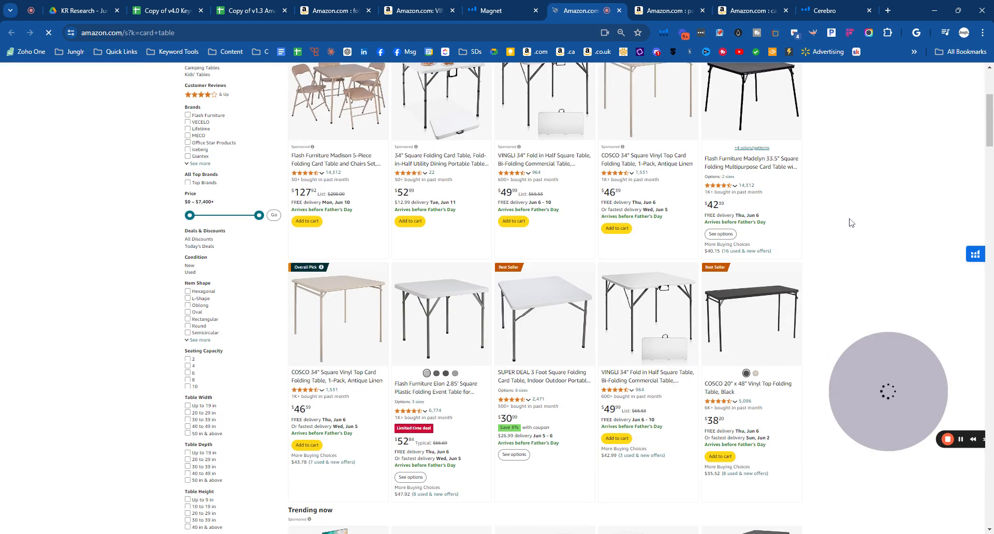
scroll(860, 216, down, 4)
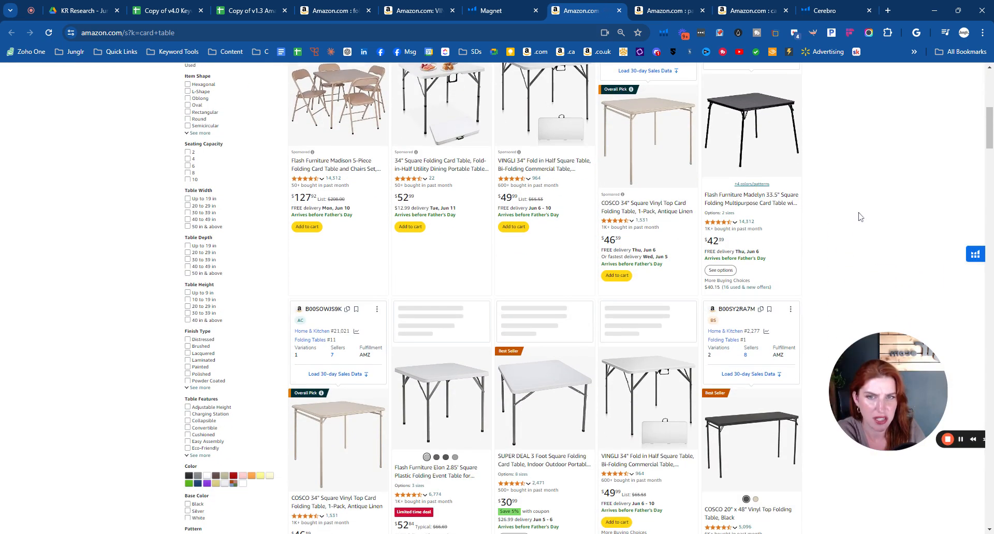
scroll(860, 217, up, 1)
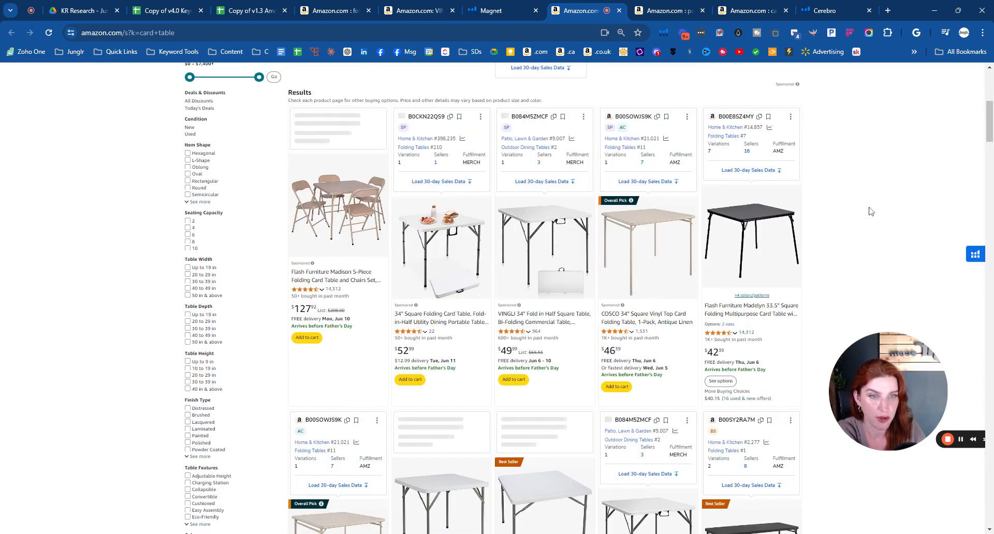
scroll(872, 211, down, 4)
scroll(873, 207, down, 5)
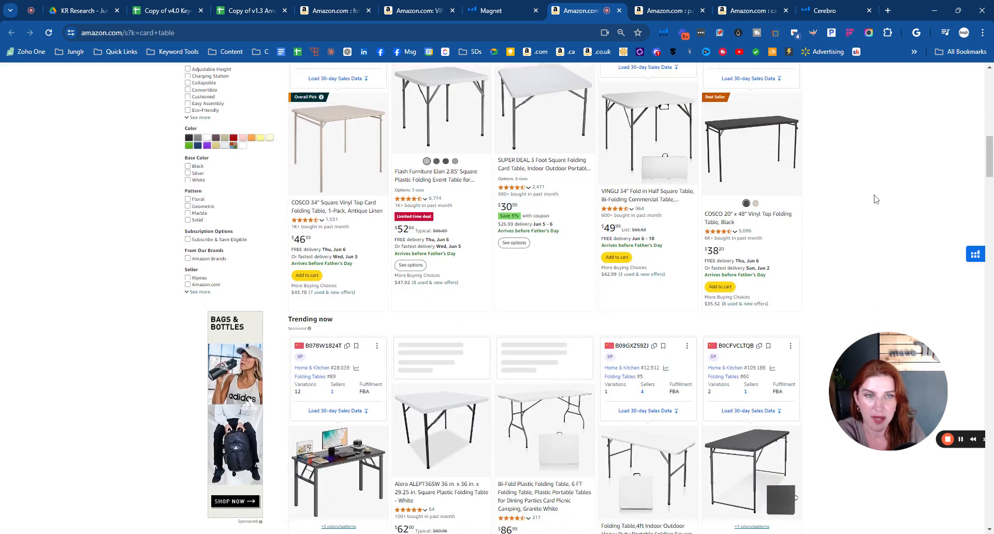
scroll(874, 199, down, 4)
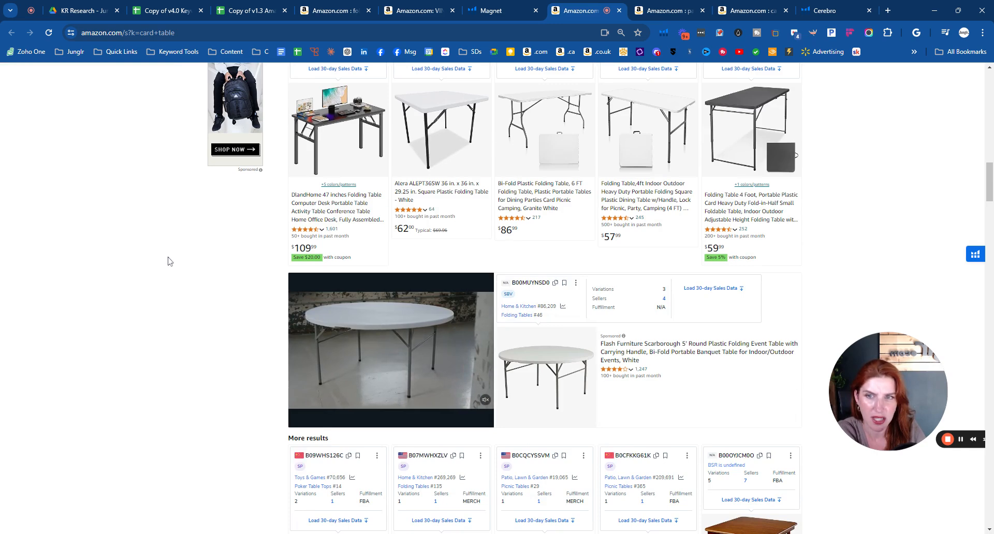
scroll(169, 261, down, 7)
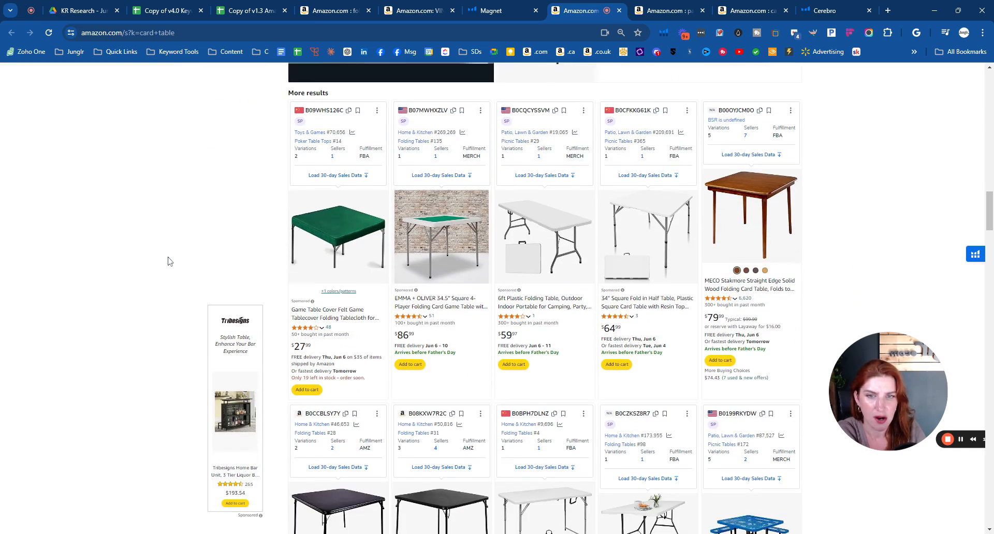
scroll(169, 261, down, 4)
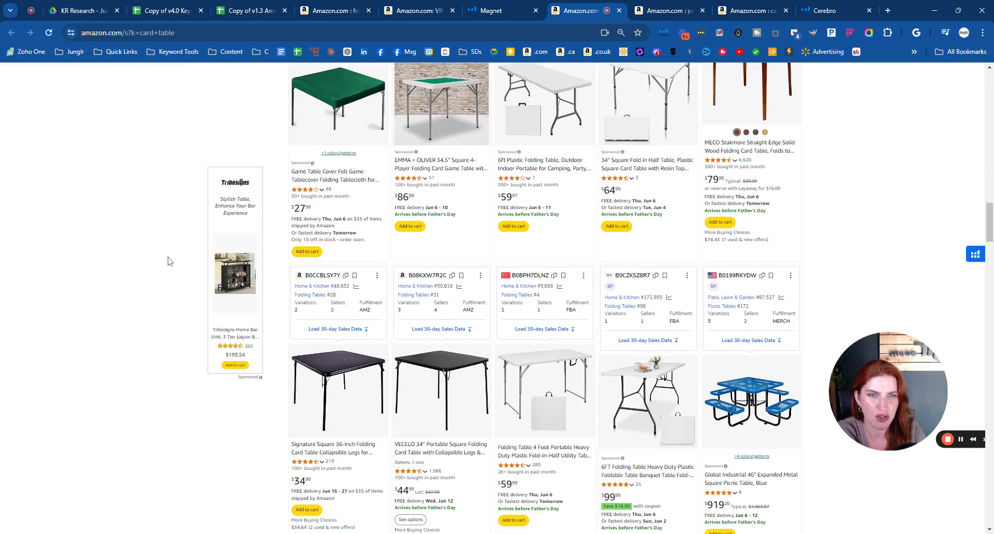
scroll(168, 261, down, 5)
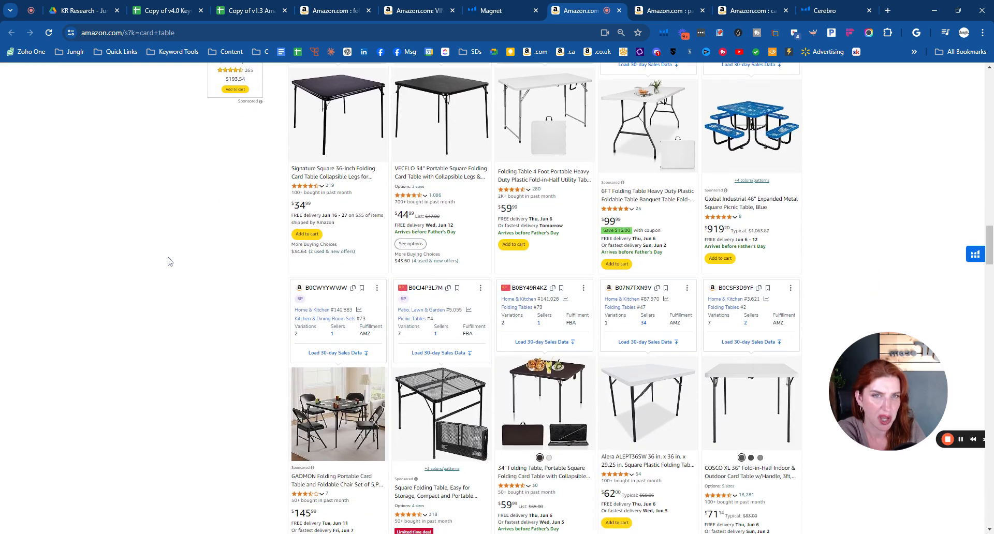
scroll(168, 261, down, 3)
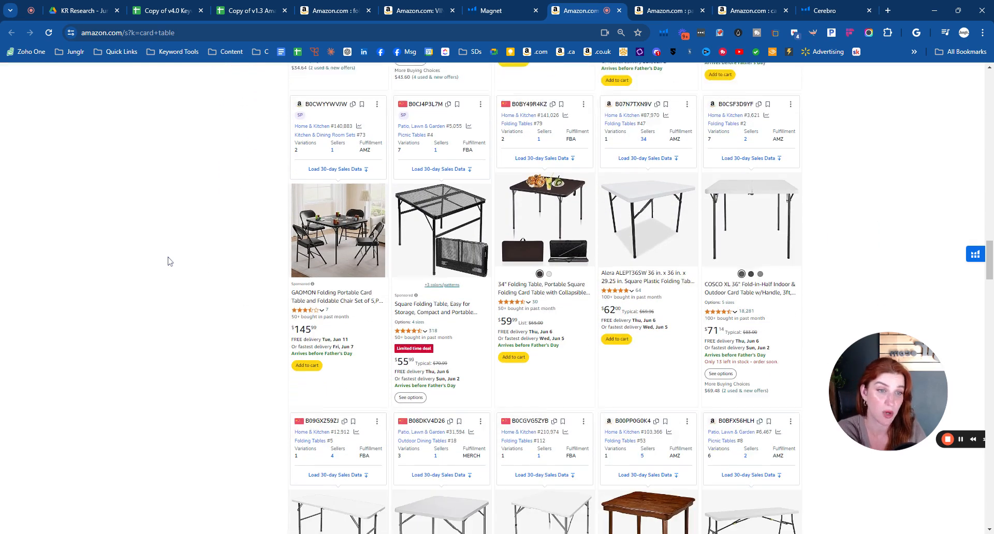
scroll(168, 261, down, 1)
scroll(168, 261, down, 4)
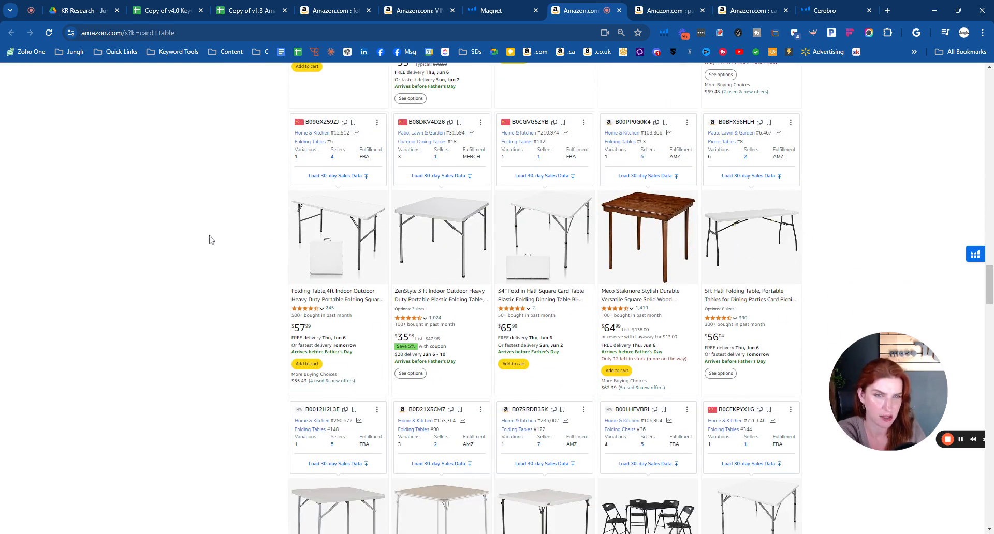
scroll(211, 239, down, 4)
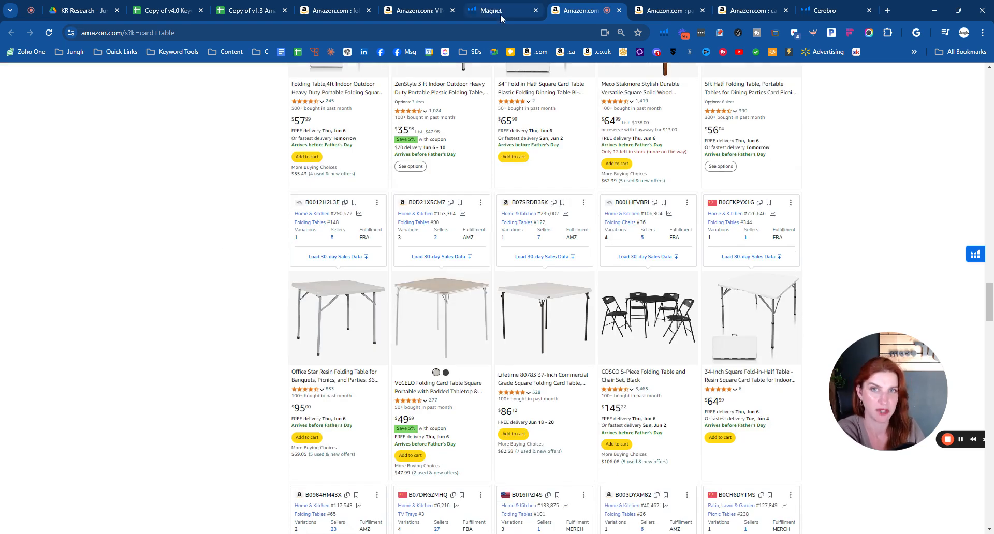
scroll(162, 274, down, 1)
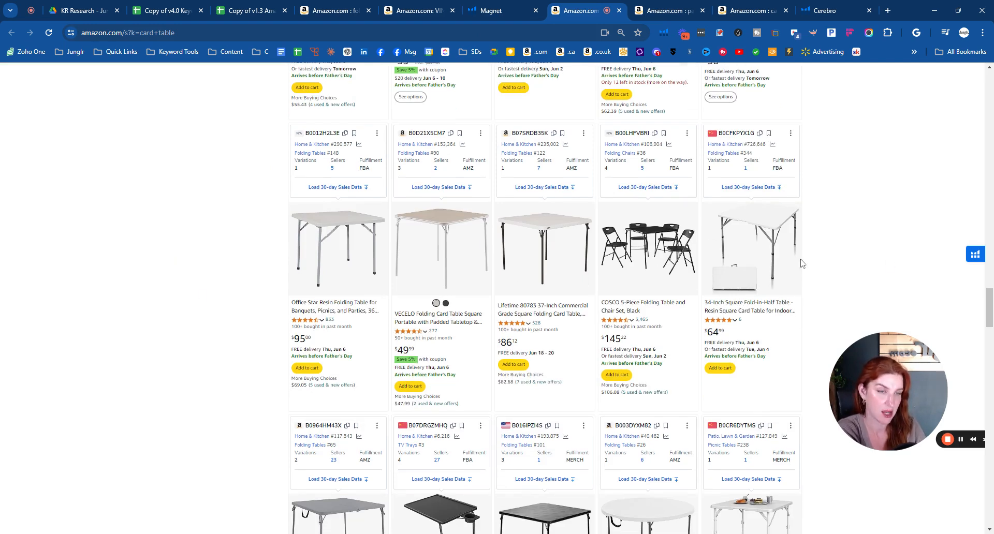
- Go back to the Magnet keyword list, review the lower-volume phrases and open the Amazon search results for "small folding table"
click(487, 11)
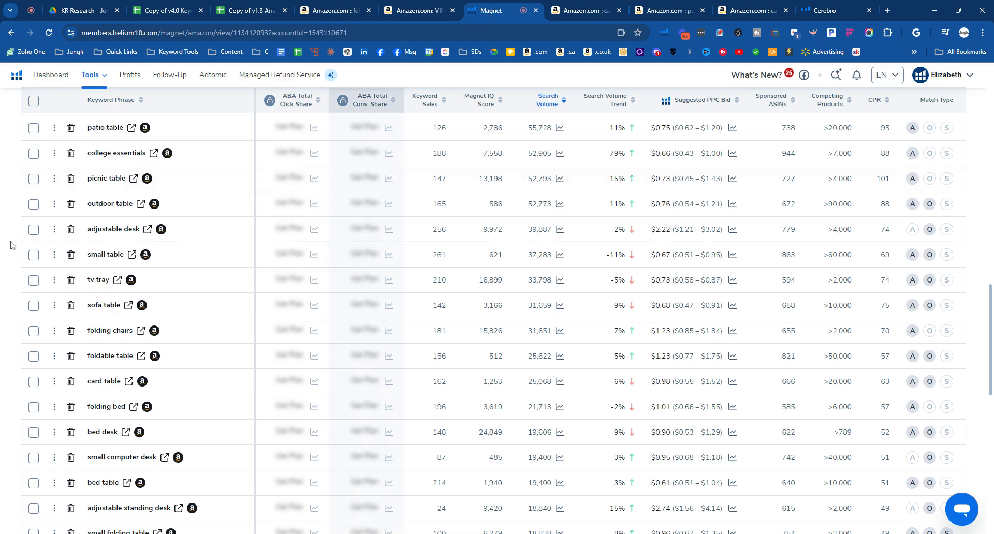
scroll(12, 246, down, 2)
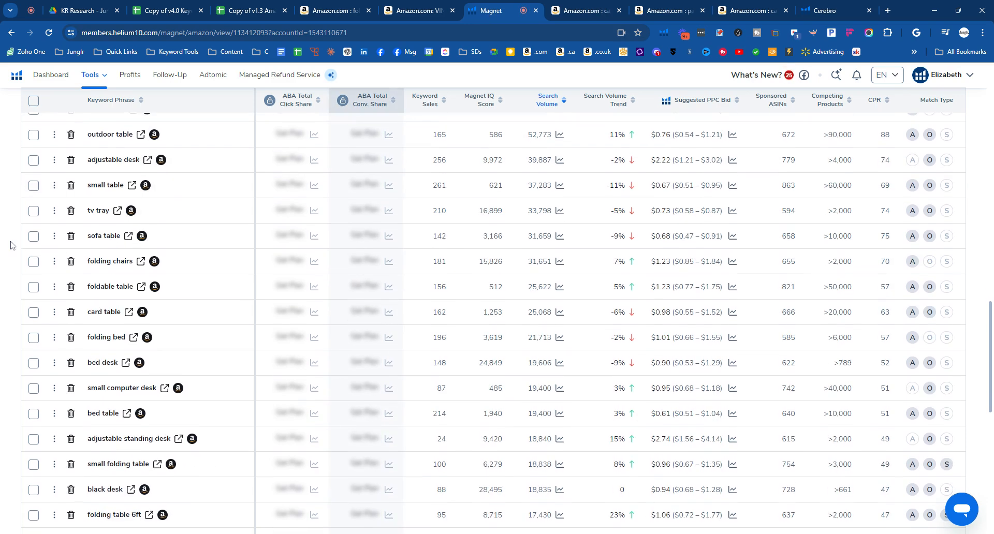
scroll(13, 246, down, 2)
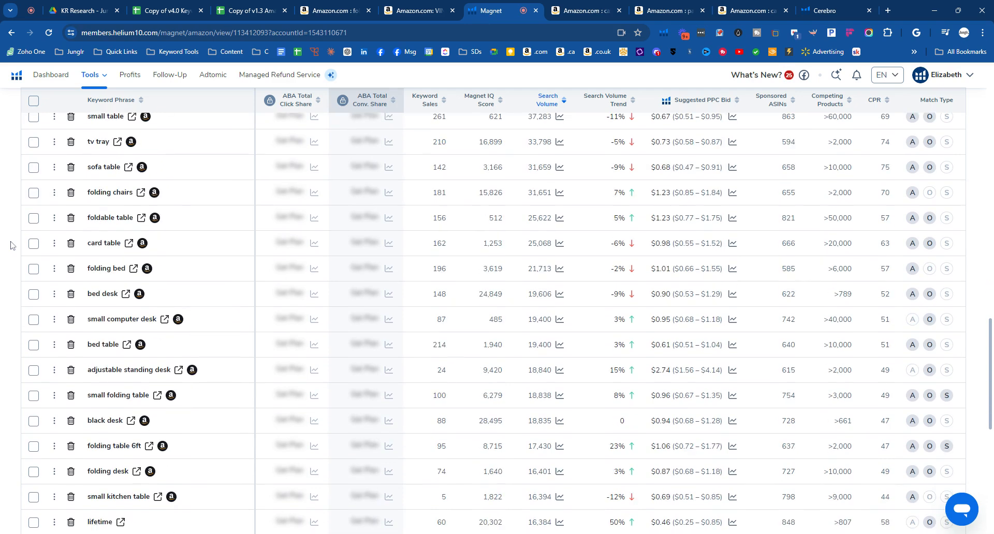
scroll(12, 246, down, 2)
scroll(12, 246, down, 2)
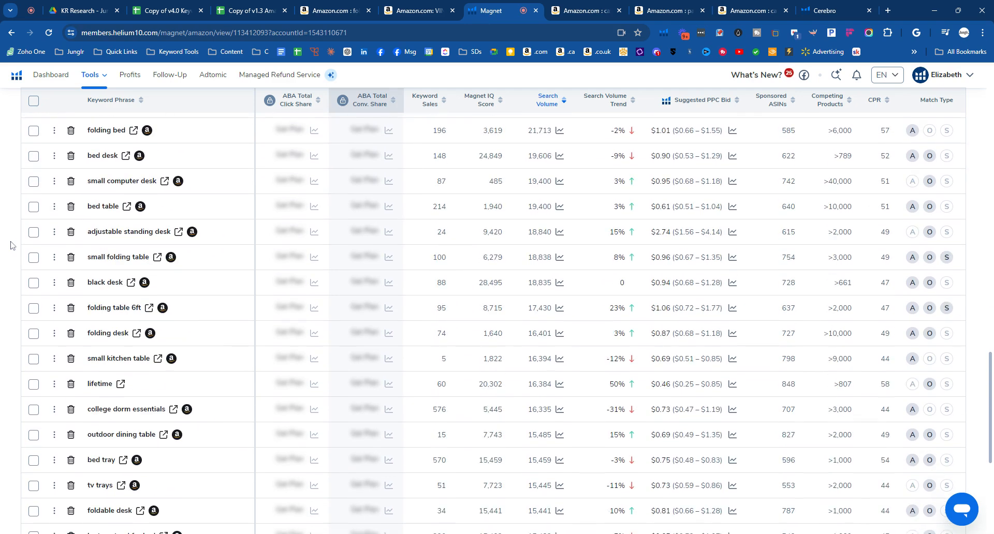
click(158, 259)
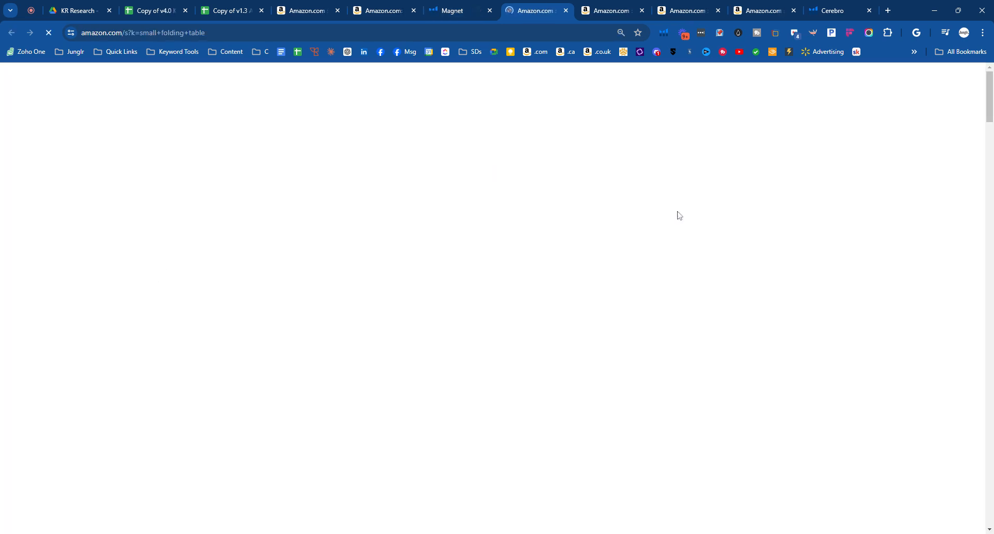
- Check the title, size and dimensions on the VINGLI 6 Foot Plastic Folding Table product page
click(304, 11)
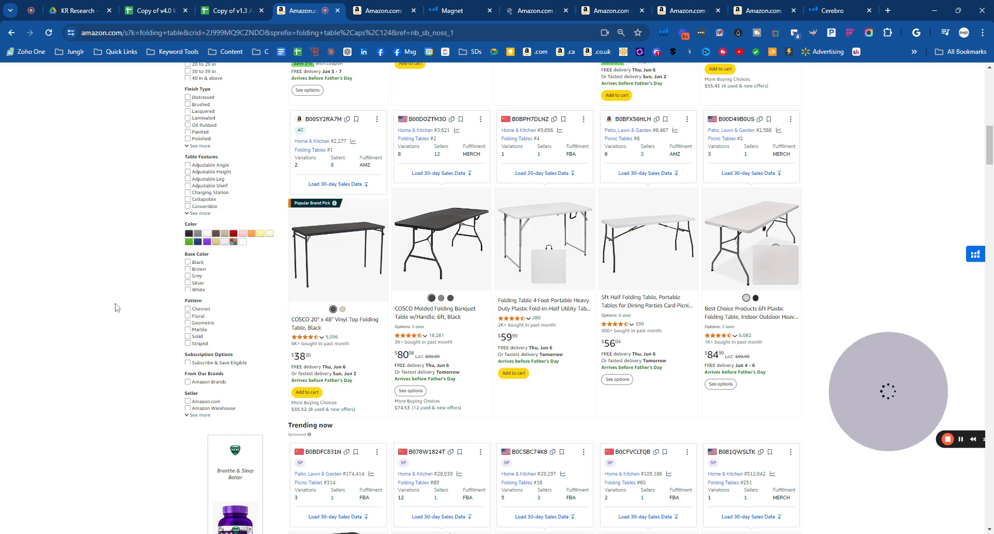
key(ctrl+Tab)
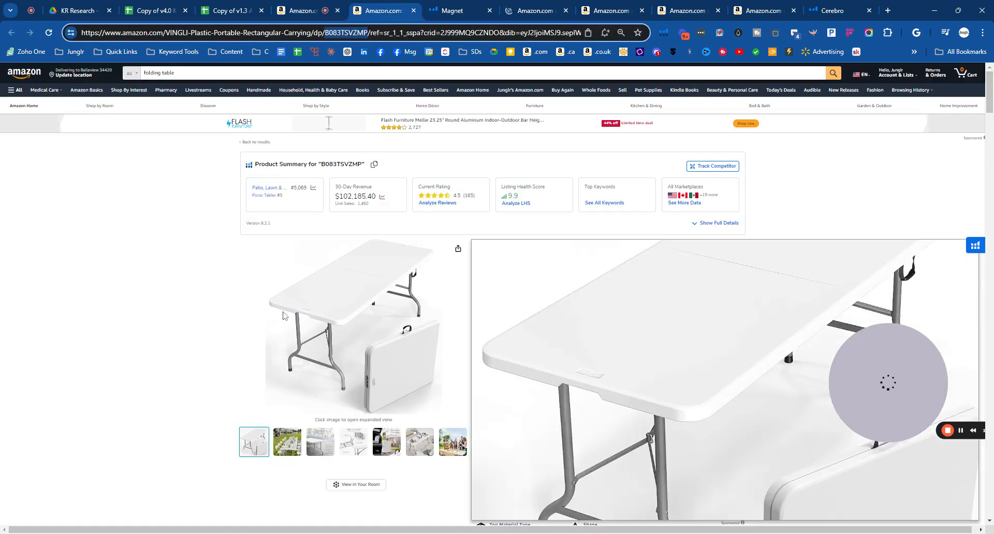
scroll(283, 316, down, 1)
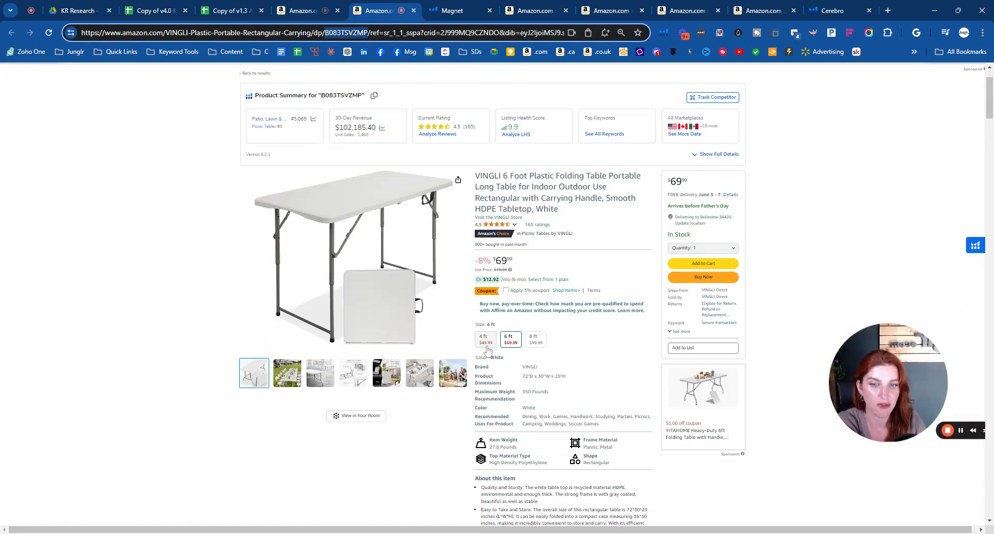
- Compare the products in the "small folding table" results with the 6-foot VINGLI table, and return to the Magnet keyword list
click(543, 12)
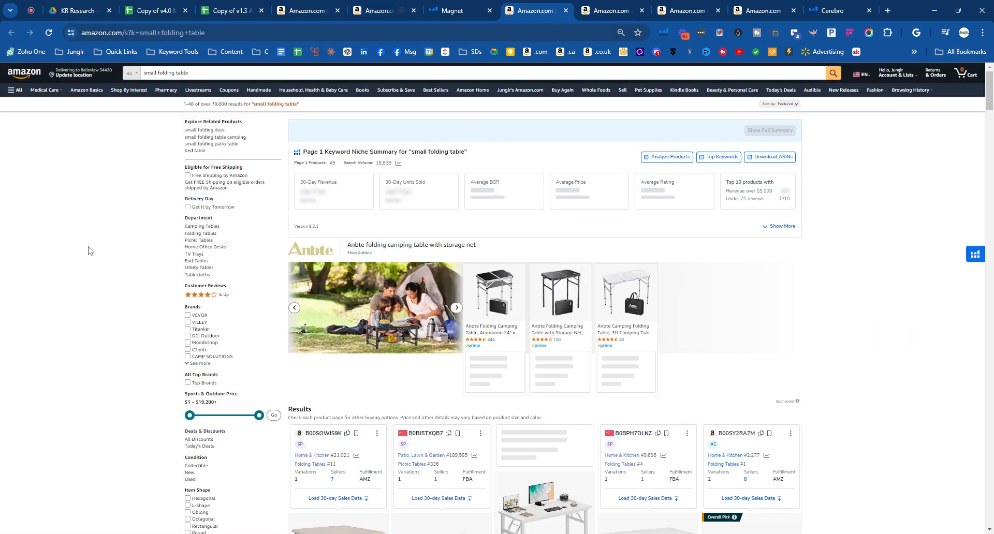
scroll(113, 251, down, 5)
scroll(118, 247, down, 5)
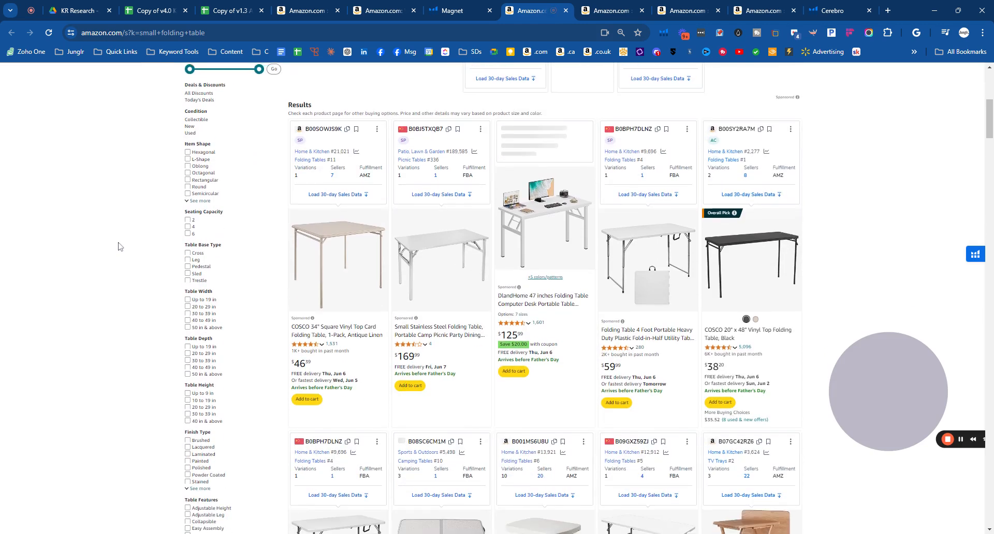
scroll(118, 247, down, 4)
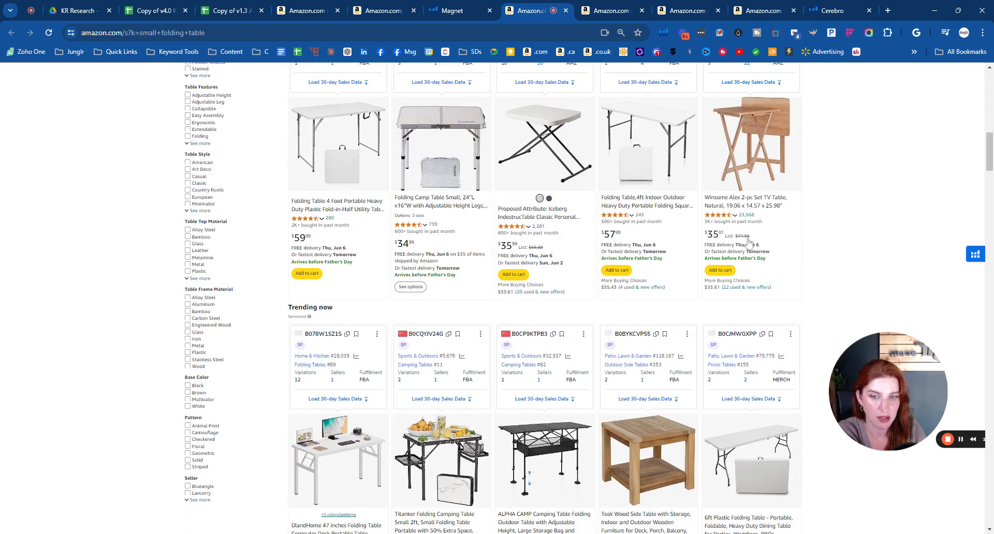
scroll(749, 244, down, 4)
scroll(231, 310, down, 8)
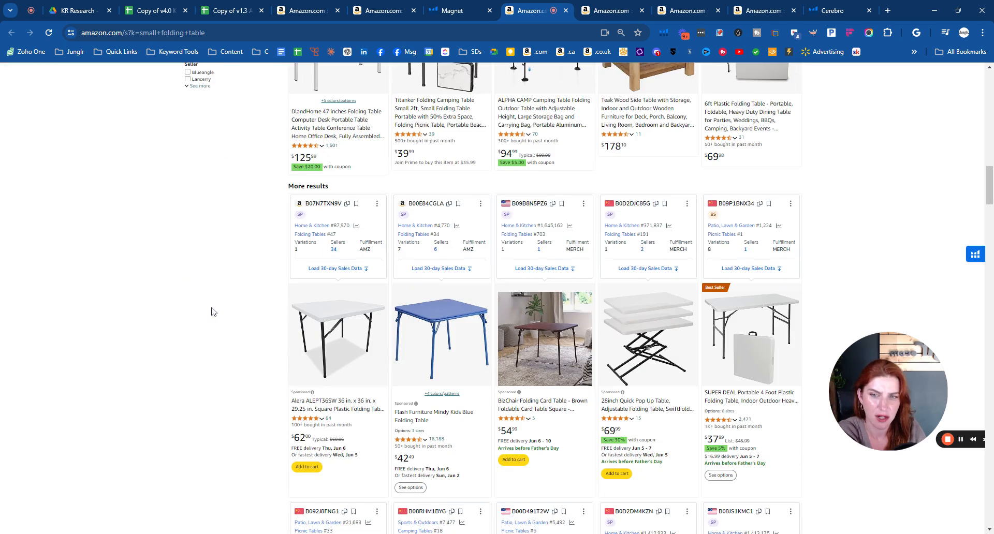
scroll(212, 311, down, 4)
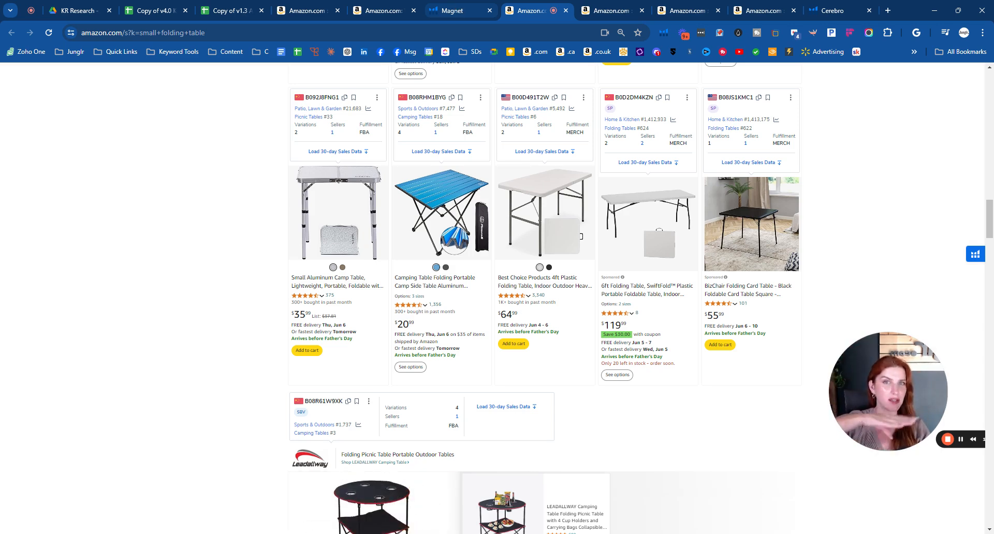
click(453, 11)
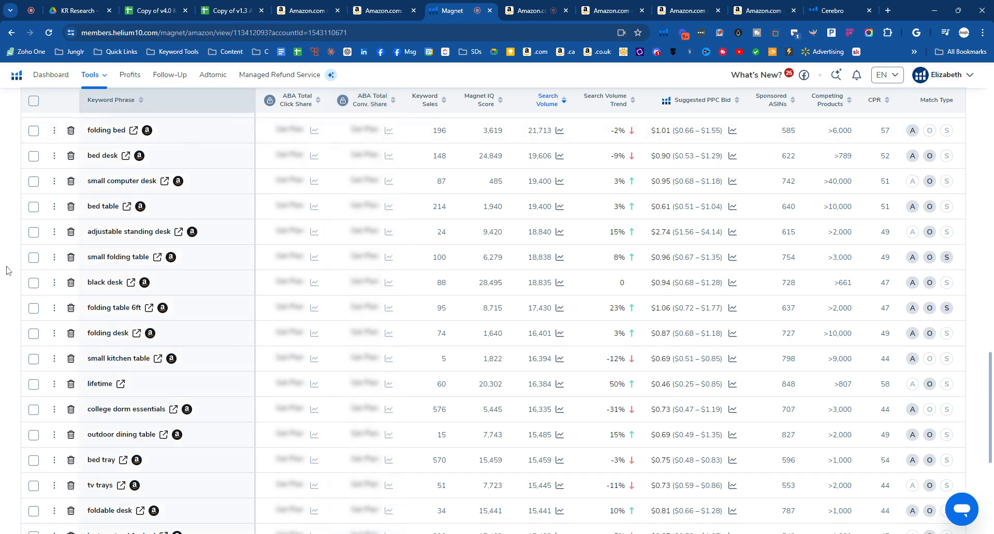
- Go back to the higher-volume phrases in the Magnet list and open the Amazon search results for "folding table"
scroll(11, 264, up, 10)
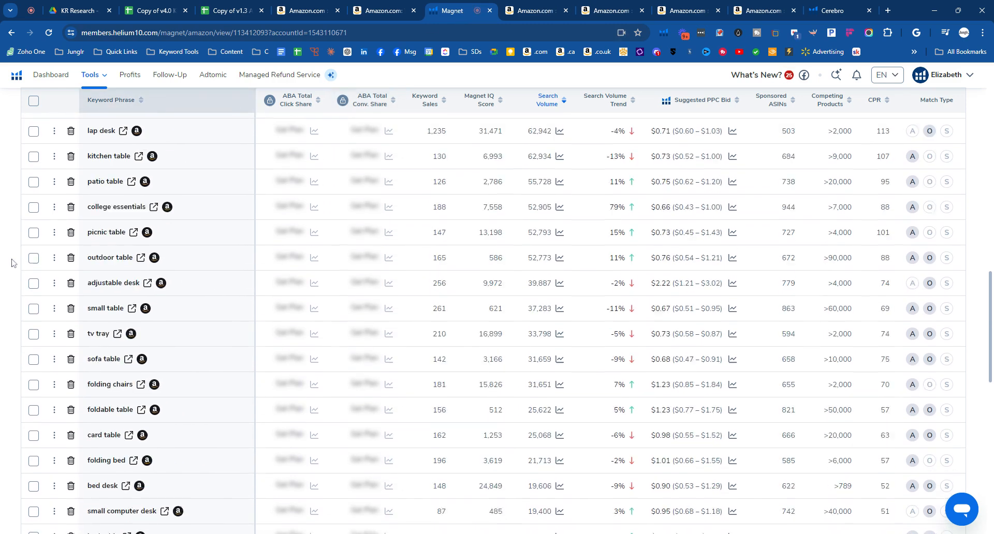
scroll(11, 263, up, 5)
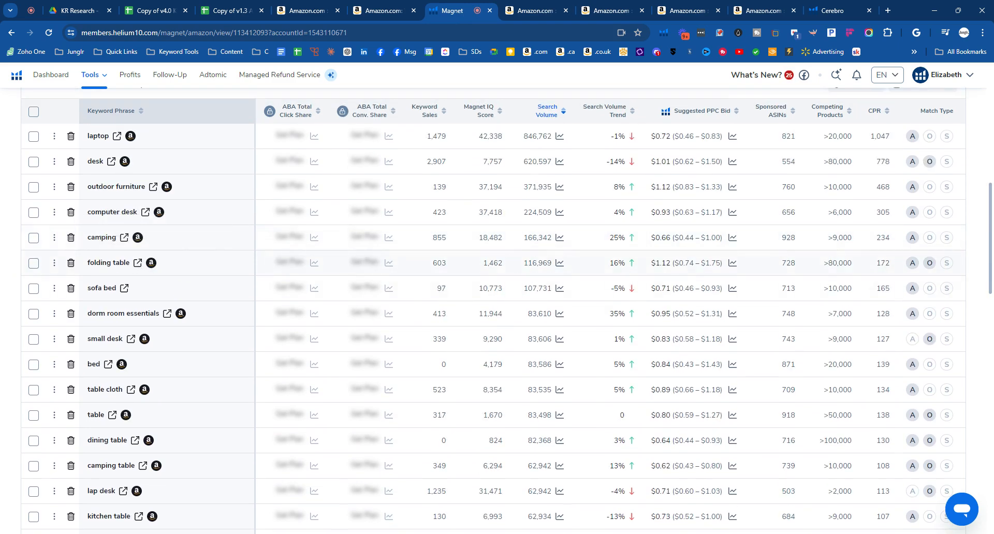
click(137, 263)
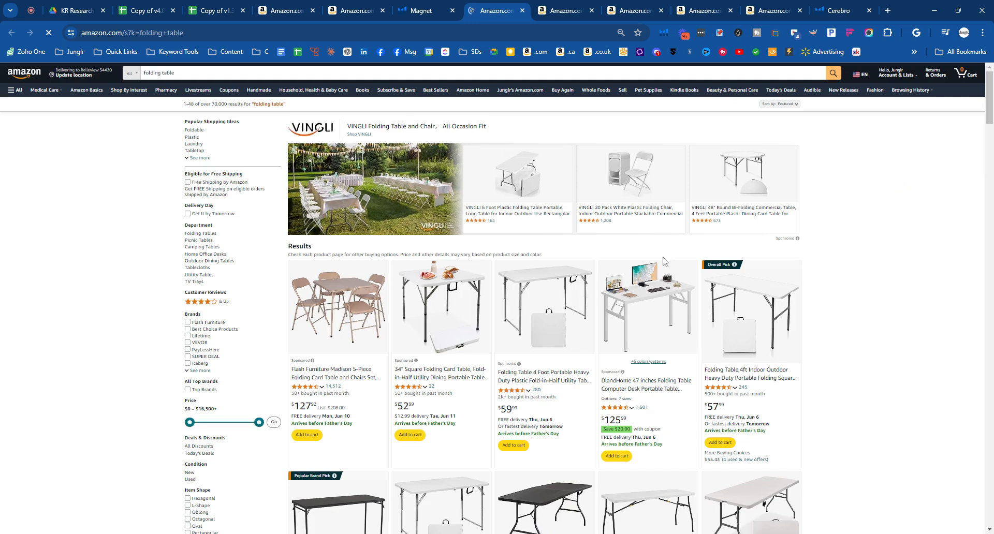
- Examine the product types, sizes and styles across the "folding table" results for similarity to the 6-foot plastic folding table
scroll(118, 300, down, 12)
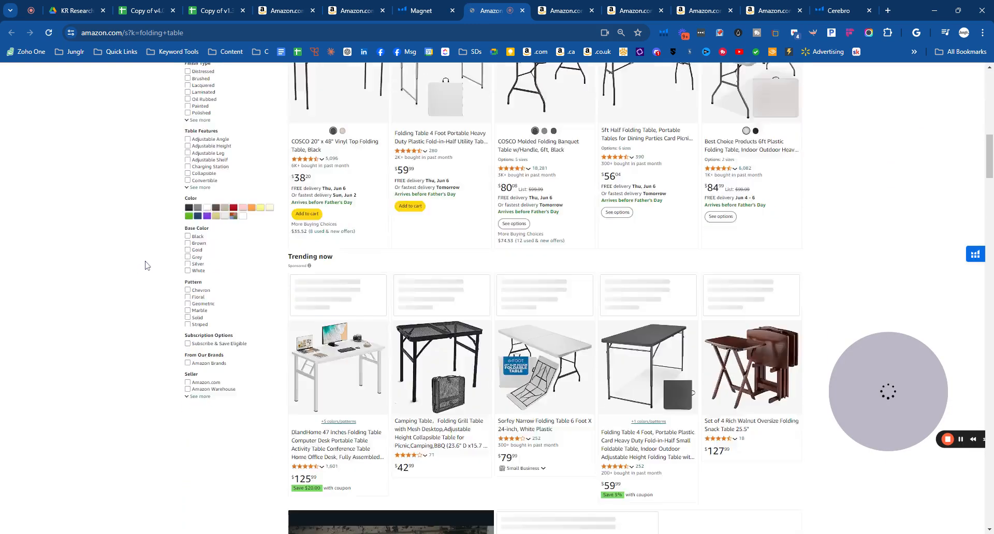
scroll(146, 265, down, 15)
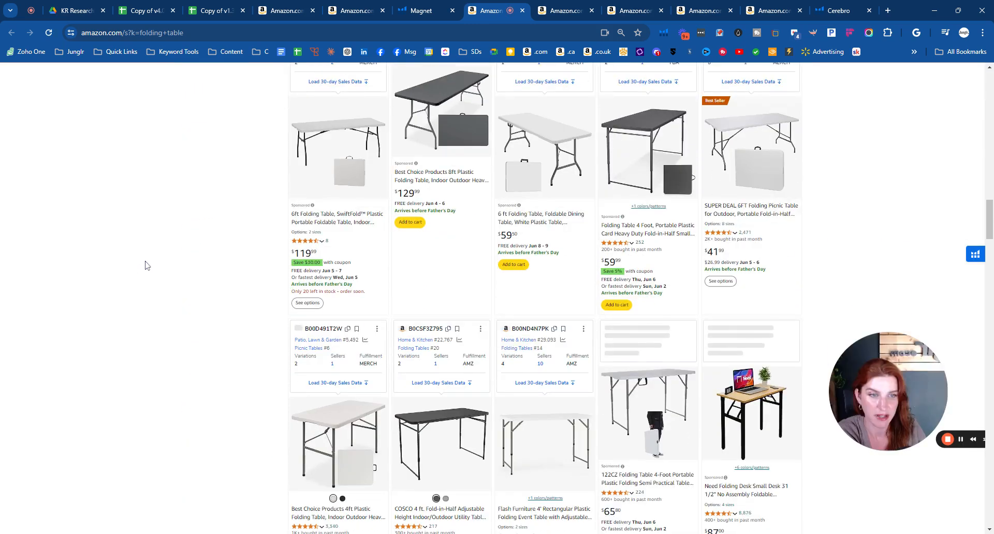
scroll(146, 266, down, 4)
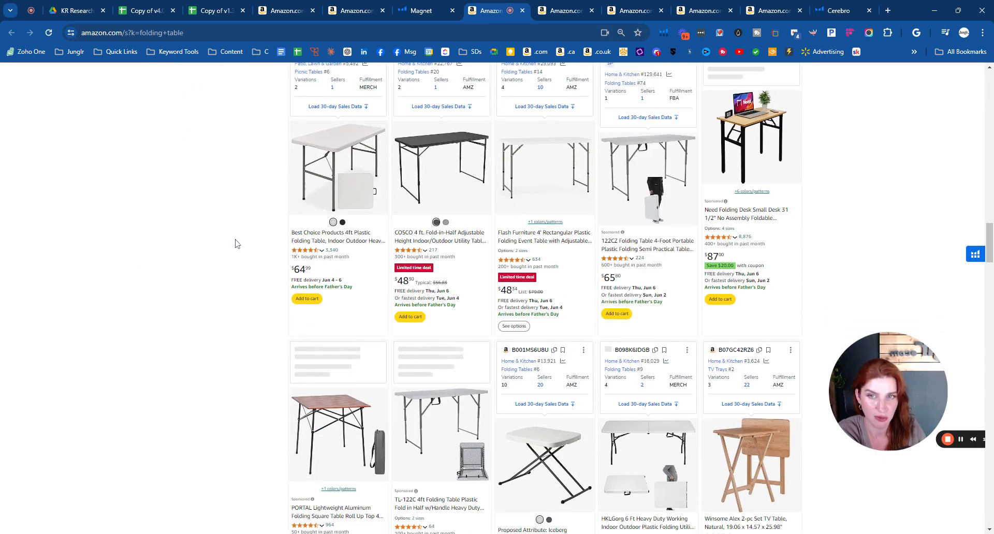
scroll(236, 244, down, 4)
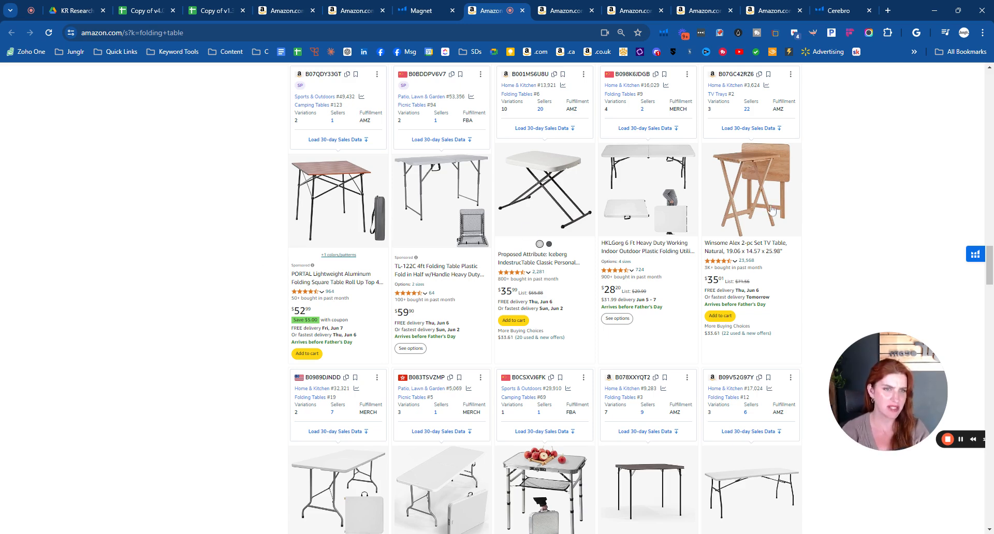
scroll(716, 272, up, 3)
scroll(716, 272, up, 5)
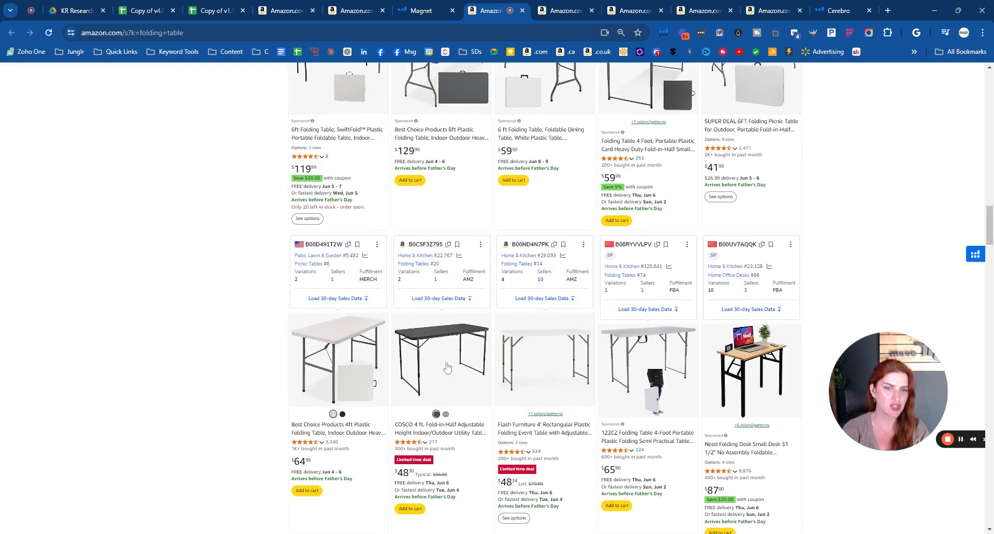
scroll(260, 311, up, 3)
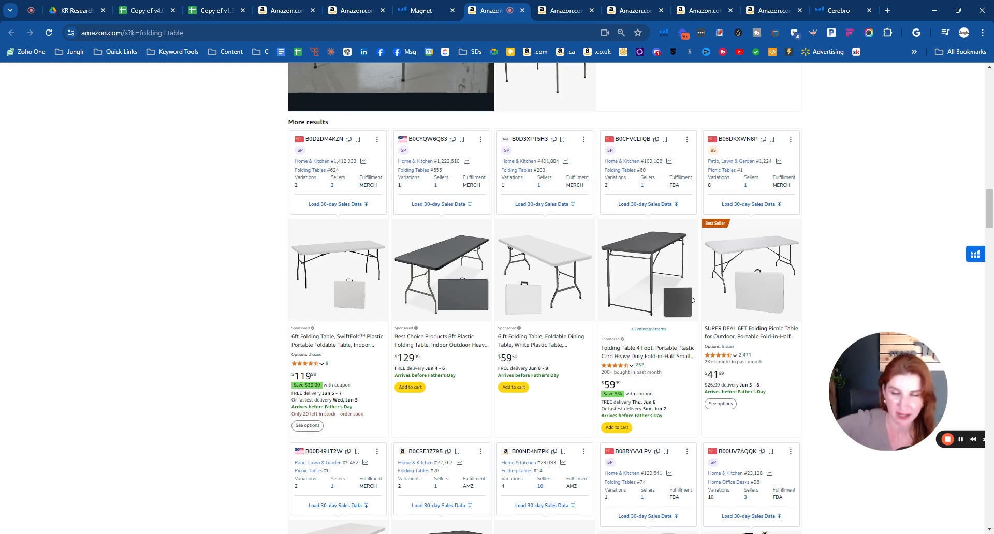
- Return to the Magnet keyword list and open a fresh Amazon results page for "folding table"
click(407, 14)
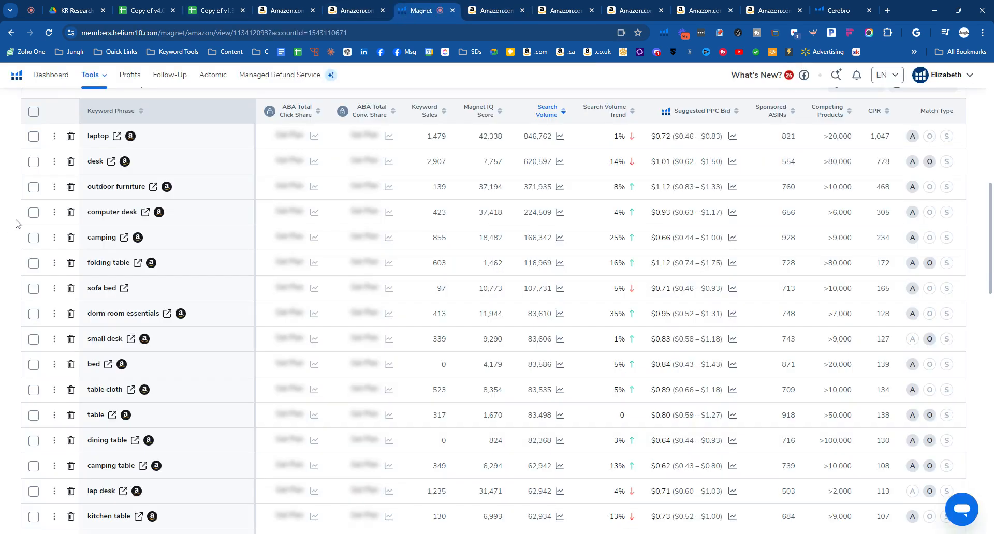
scroll(15, 224, down, 2)
click(138, 200)
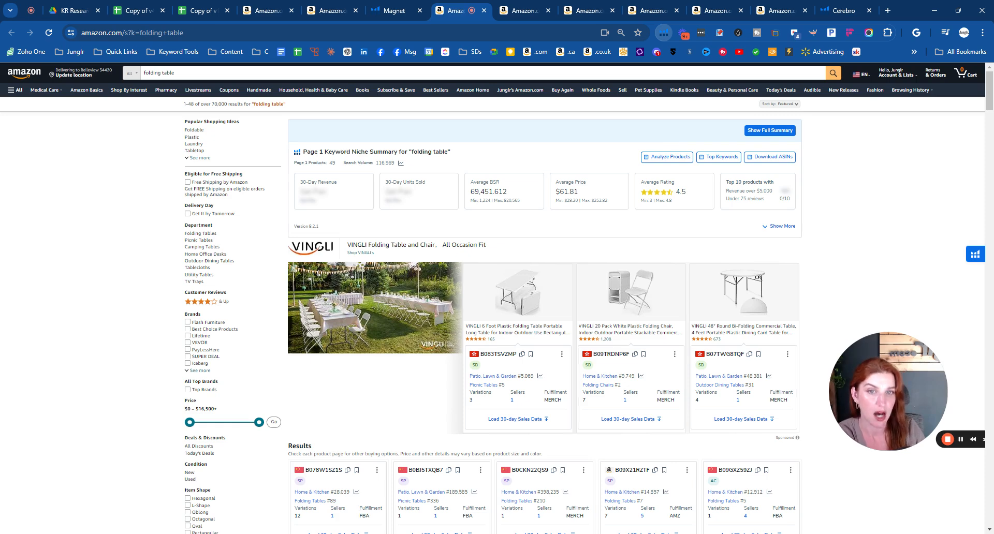
- View the Xray Keywords list for "folding table", close it, and run the Xray product analysis on the same results
click(570, 184)
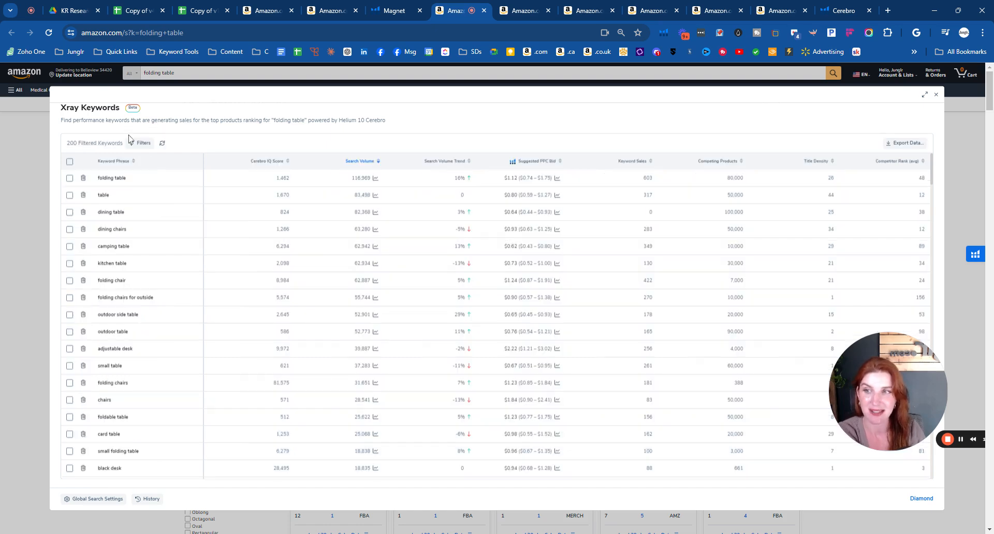
click(936, 94)
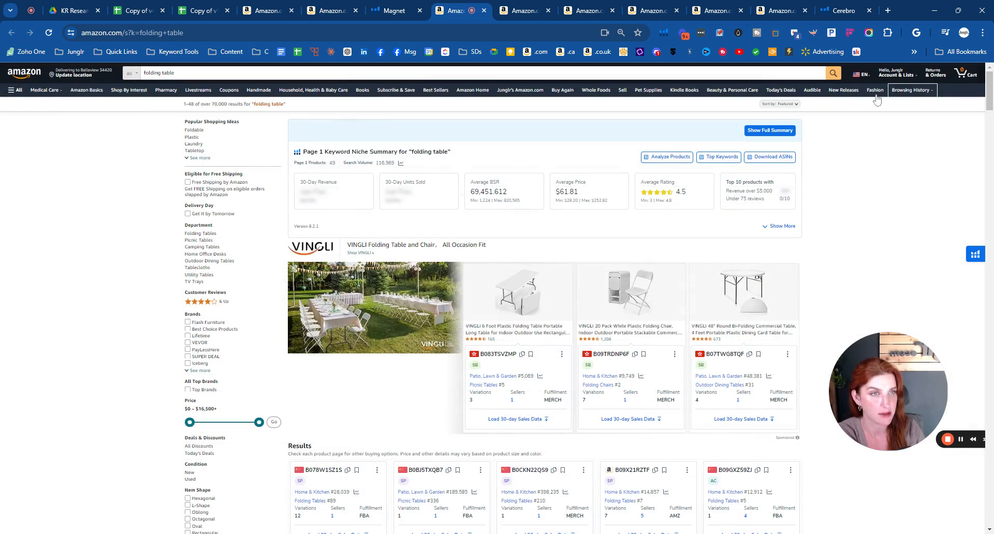
click(662, 34)
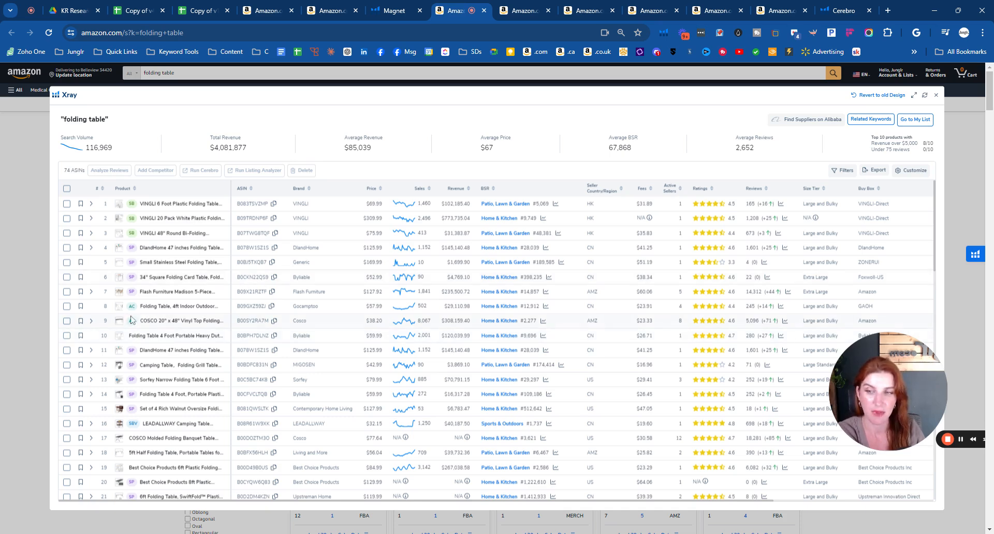
- Select the Byliable 4 Foot, Living and More 5ft, and Best Choice Products 6ft and 4ft plastic folding tables in Xray
mouse_move(120, 327)
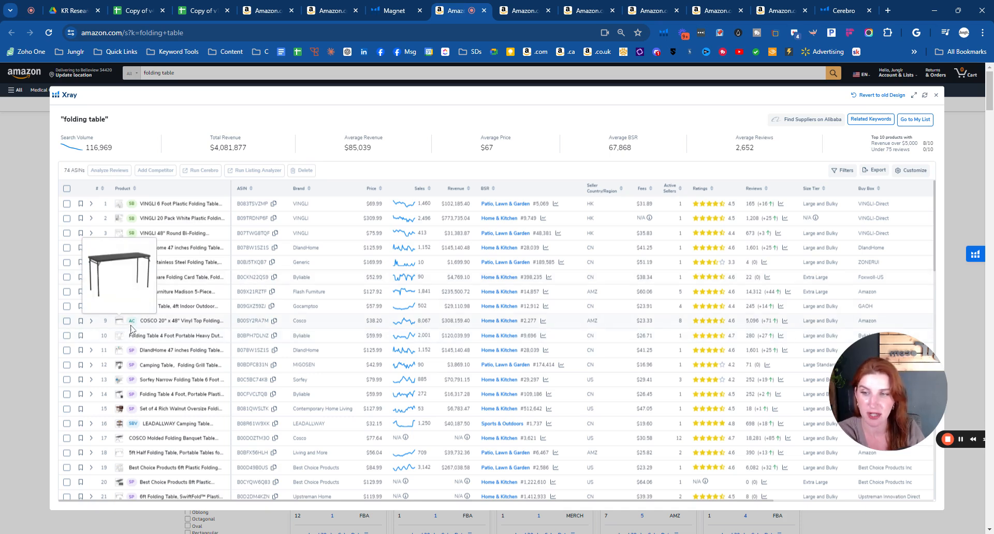
click(66, 335)
scroll(154, 301, down, 2)
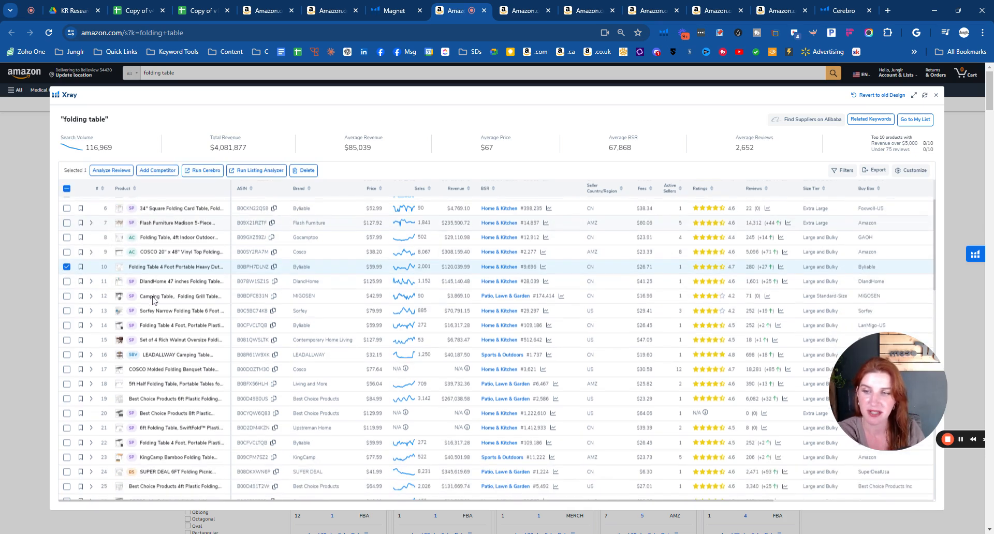
mouse_move(119, 371)
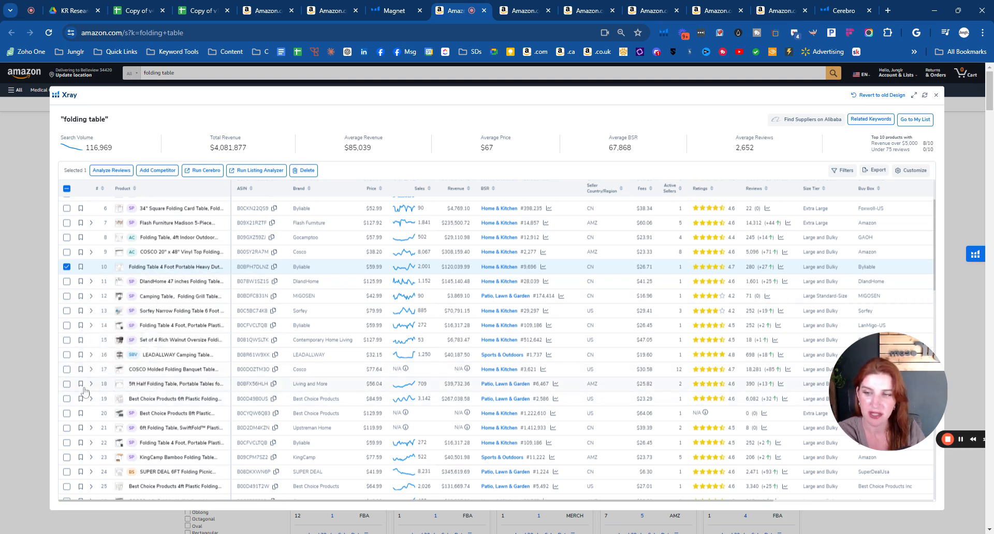
click(66, 384)
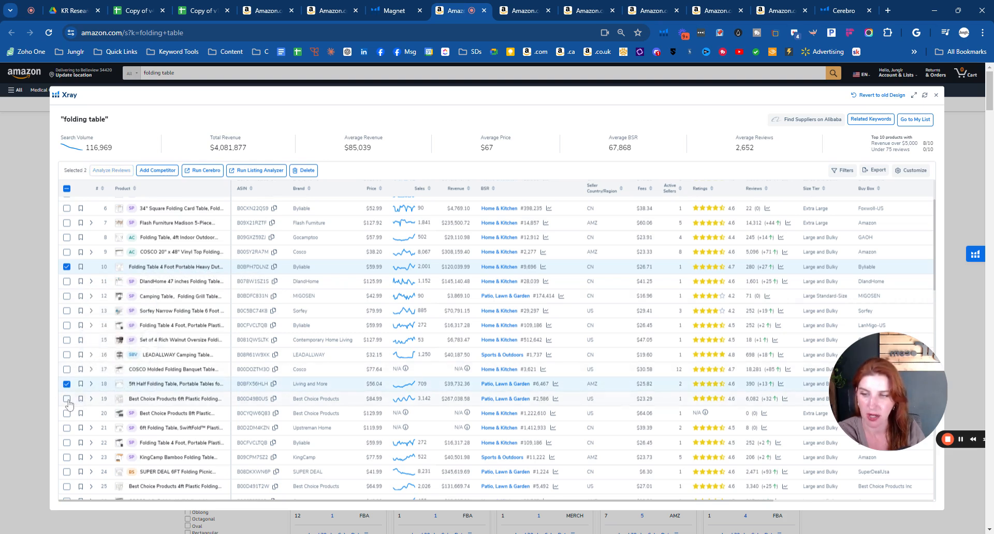
click(67, 399)
scroll(155, 351, down, 2)
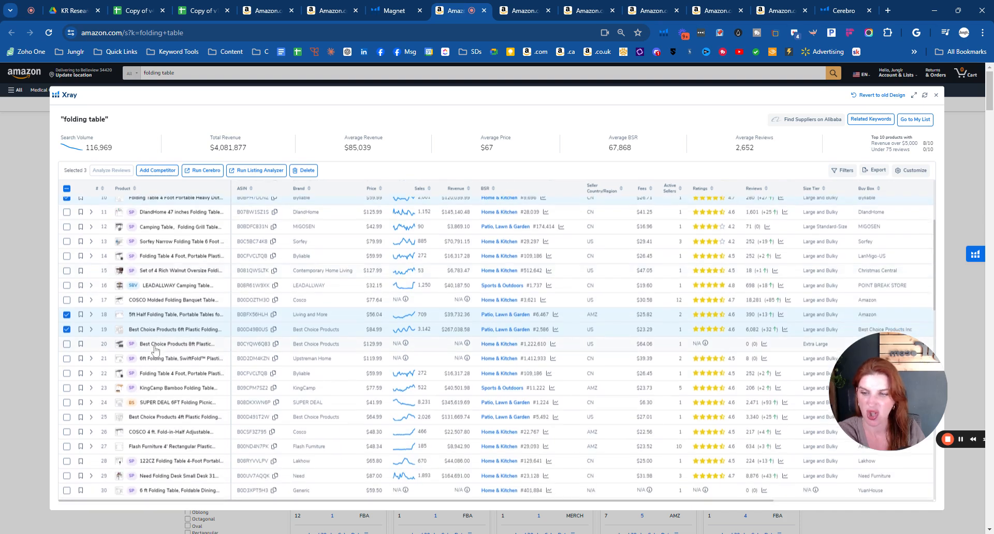
mouse_move(120, 419)
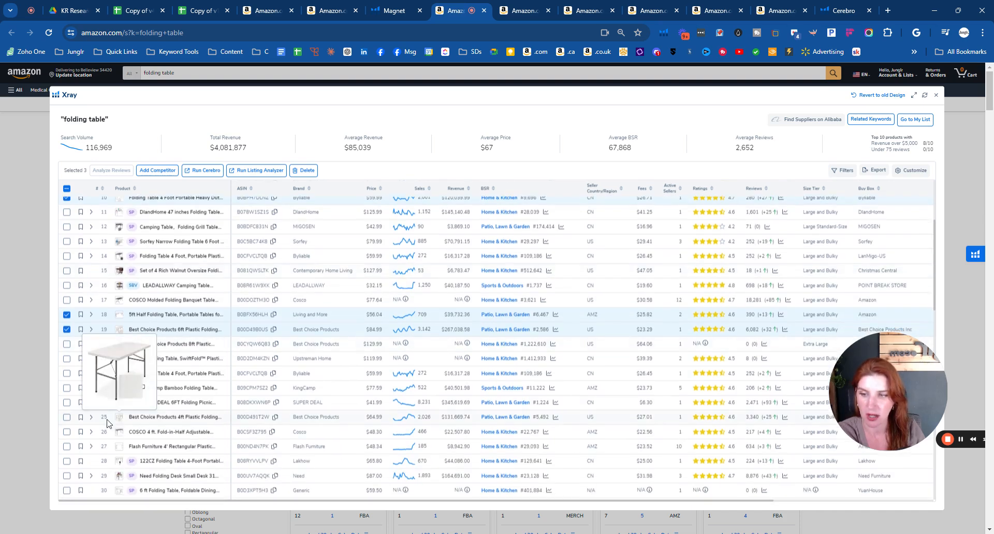
click(66, 419)
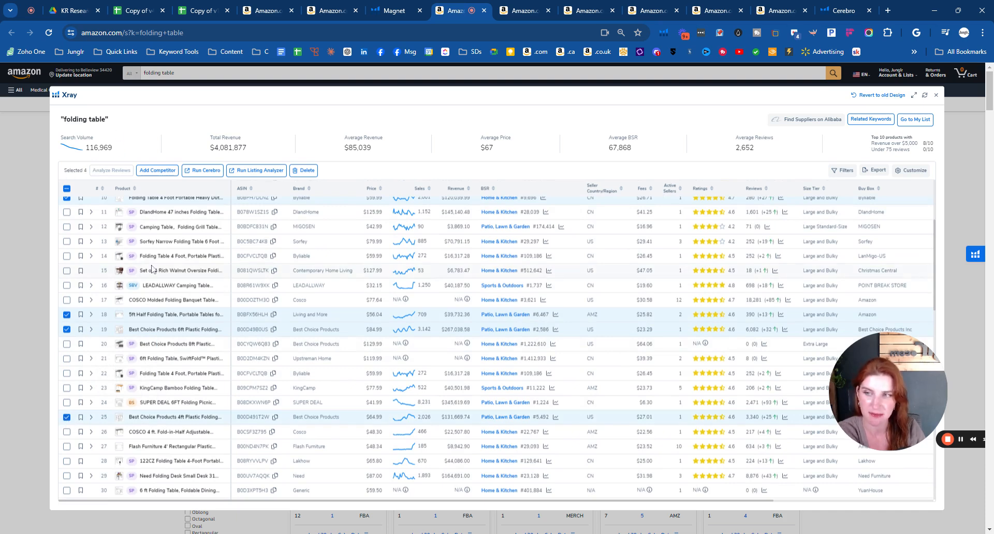
- Add the Flash Furniture 4' Rectangular Plastic and HKLGorg 6 Ft Heavy Duty tables to the Xray selection
scroll(119, 271, down, 2)
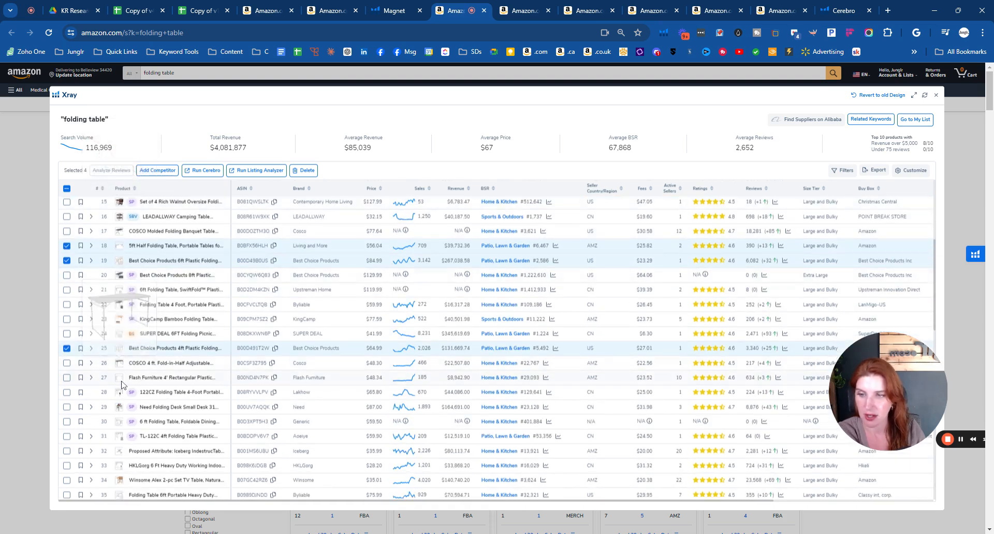
click(67, 379)
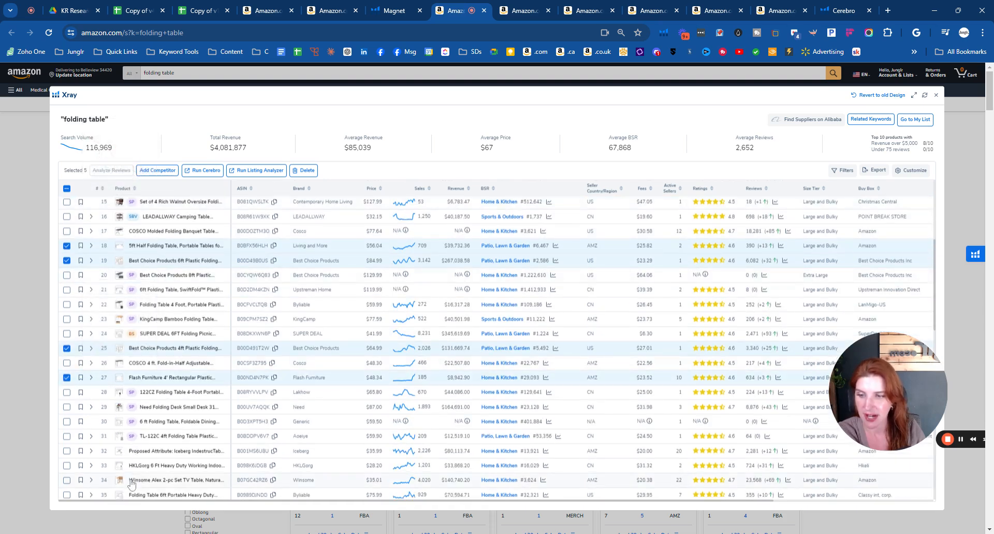
mouse_move(120, 484)
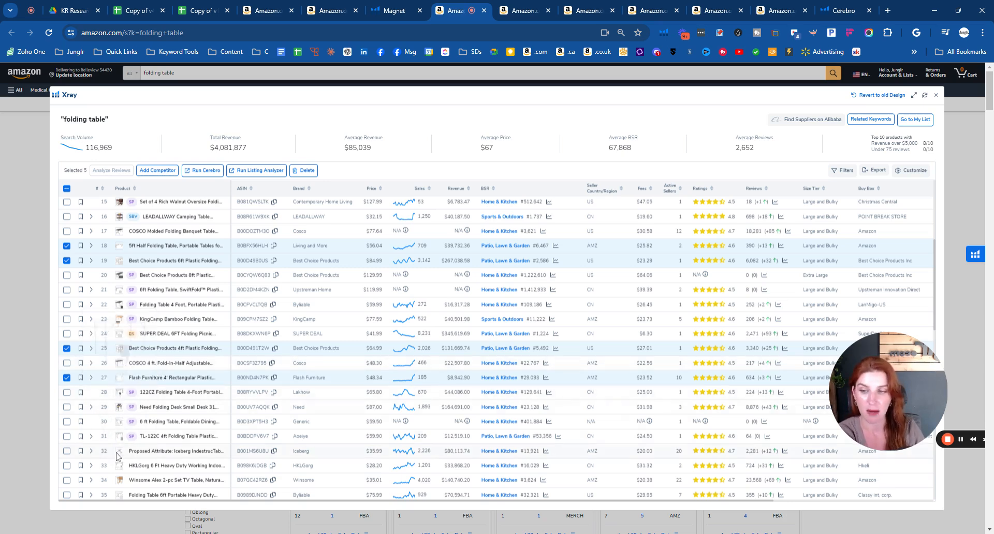
mouse_move(120, 455)
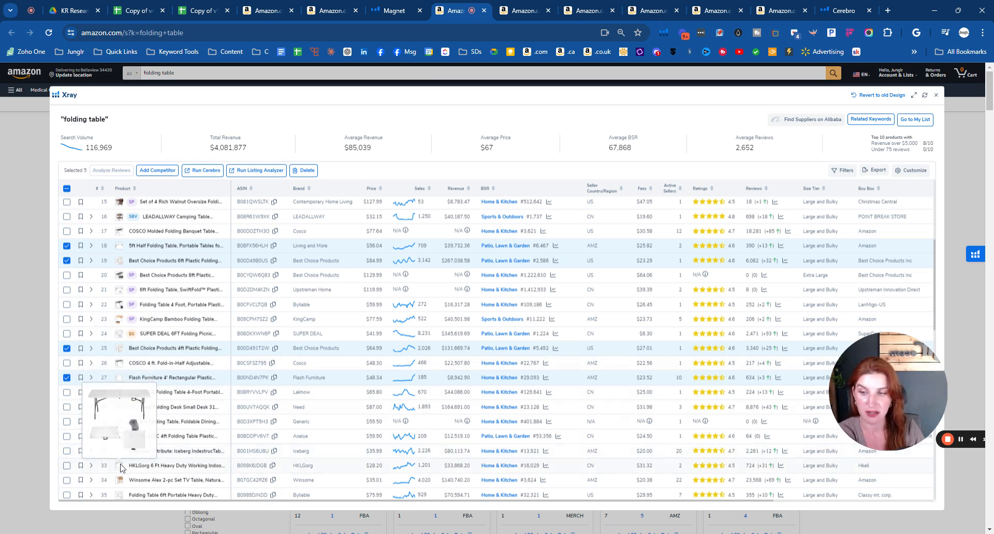
click(66, 466)
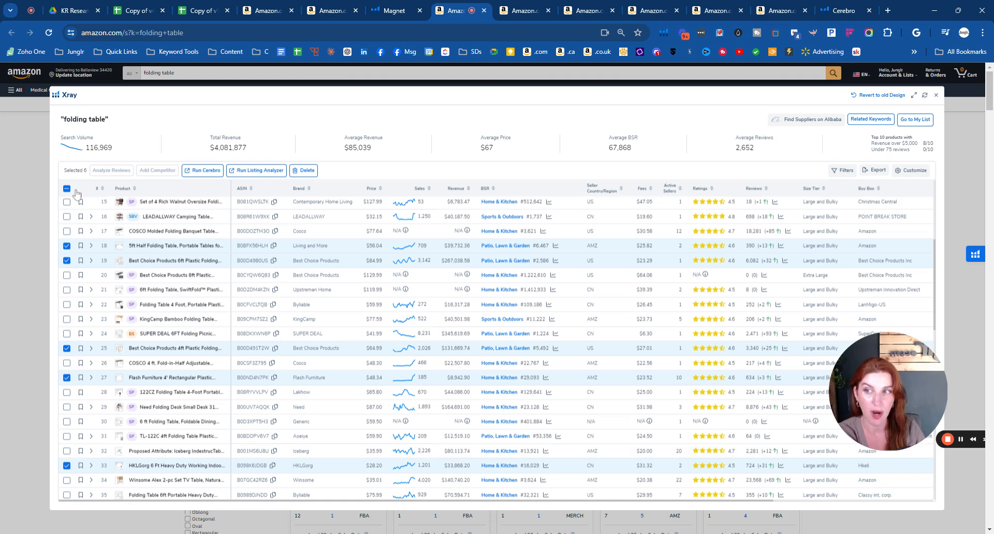
- Complete the ten-product selection with the Byliable 6ft, VINGLI 6 Foot, Living and More 6 Foot Fold-in-Half, and Flash Furniture Kathryn 5' tables
scroll(150, 325, down, 3)
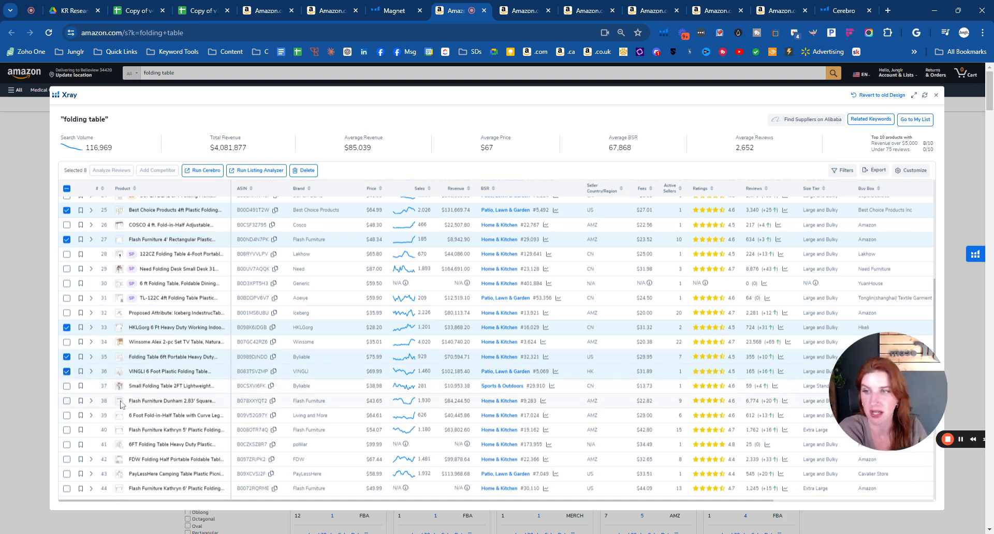
mouse_move(121, 406)
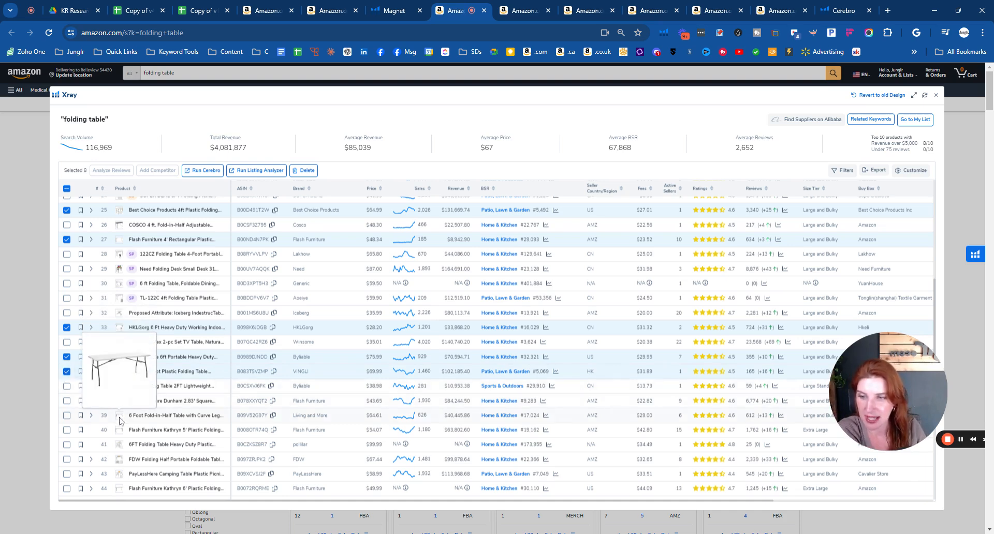
click(66, 417)
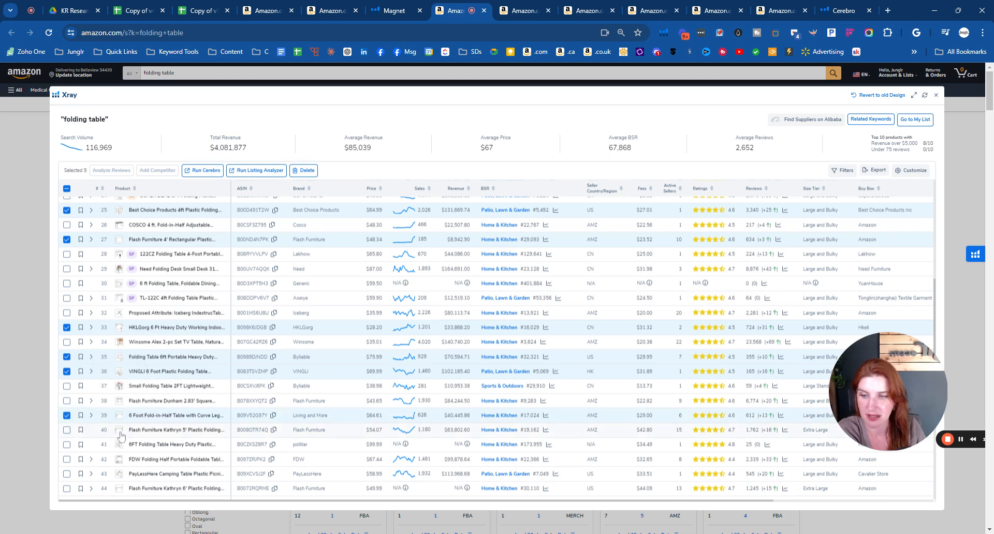
click(67, 431)
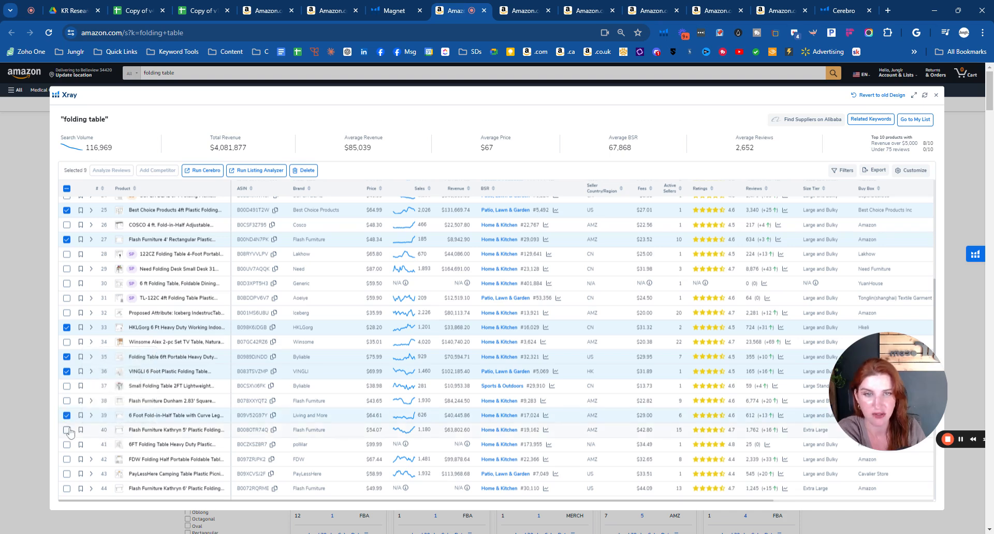
scroll(642, 207, up, 7)
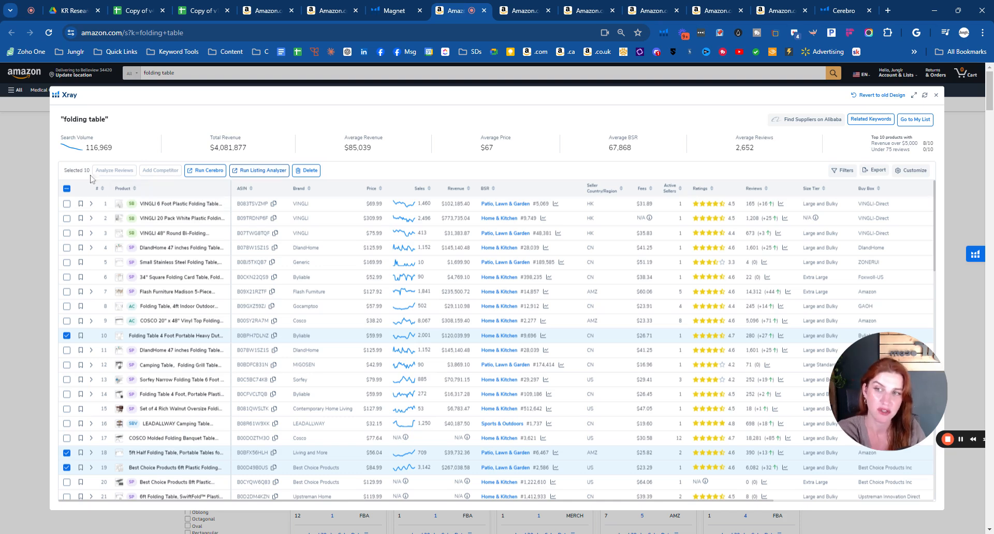
- Run Cerebro on the ten selected products and check the number of filtered keywords
click(207, 171)
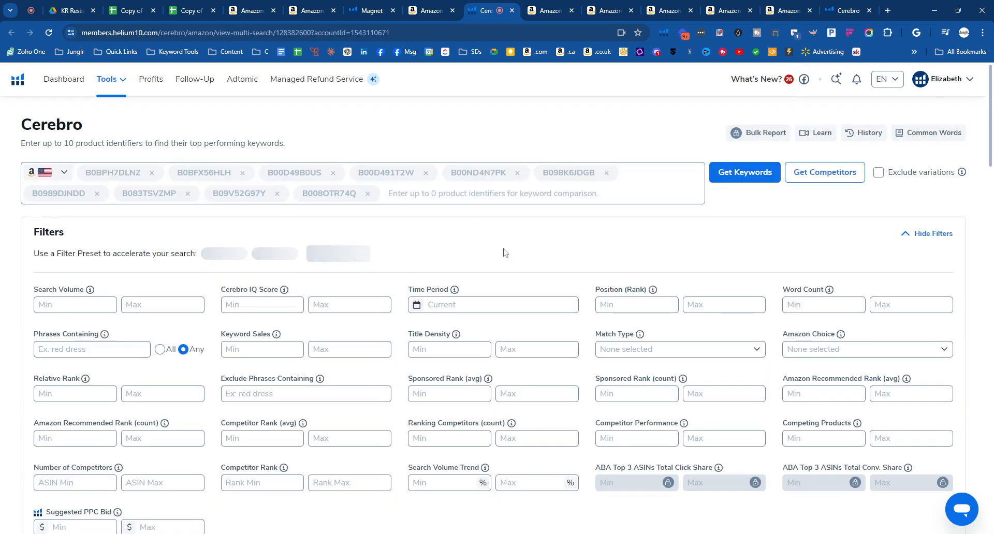
scroll(516, 256, down, 2)
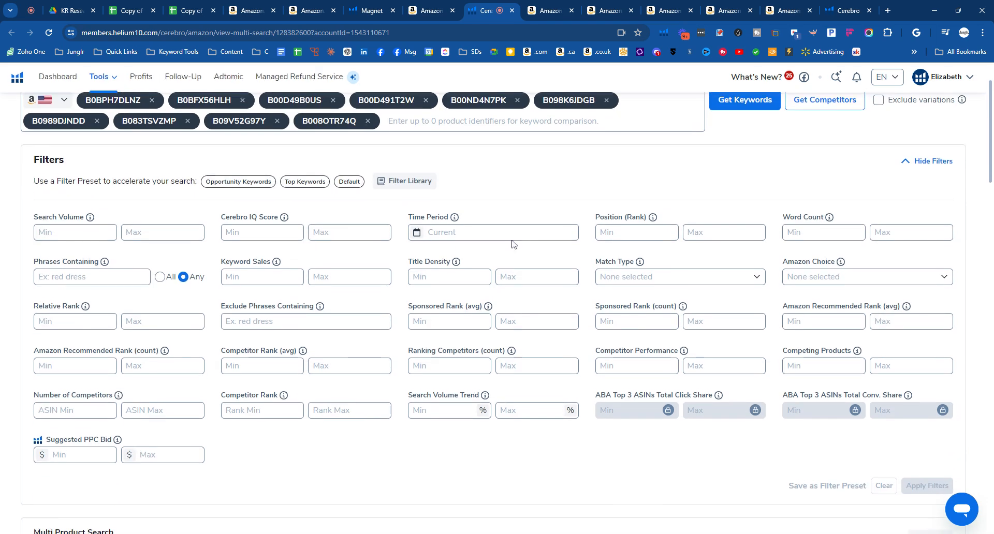
scroll(12, 292, down, 8)
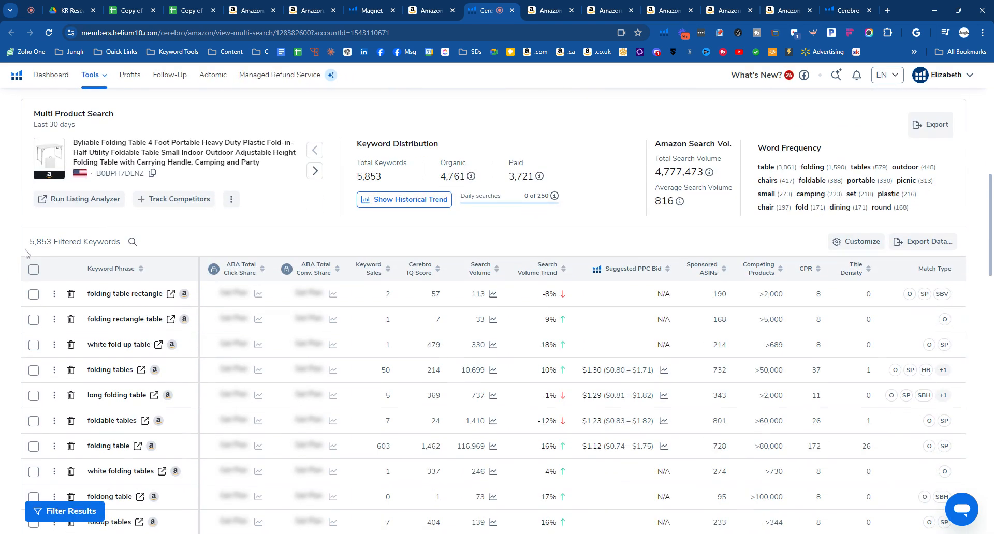
drag(30, 241, 53, 241)
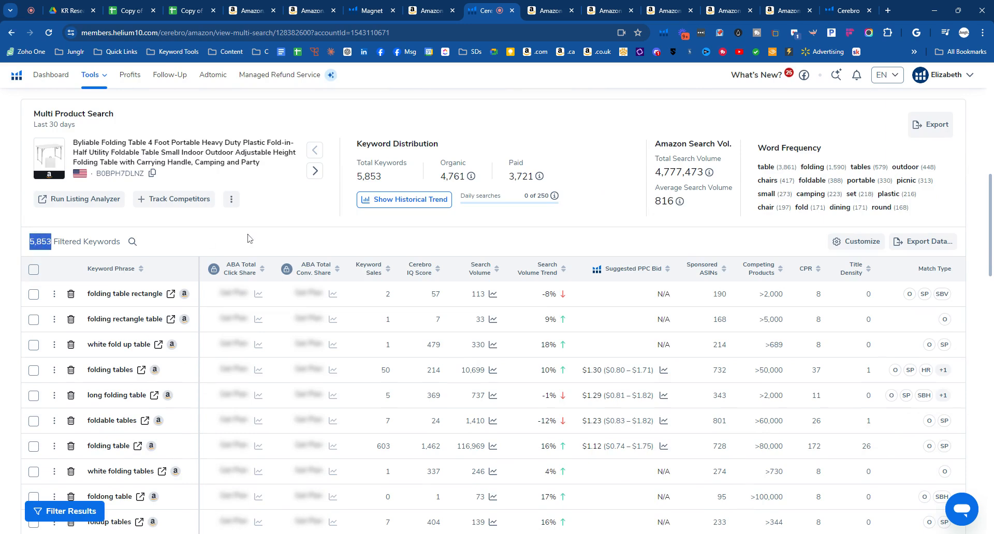
- Filter the Cerebro results to a minimum search volume of 200 and check the filtered keyword count
click(37, 248)
drag(29, 241, 53, 242)
scroll(367, 266, up, 4)
scroll(366, 265, up, 5)
scroll(366, 266, down, 3)
click(78, 161)
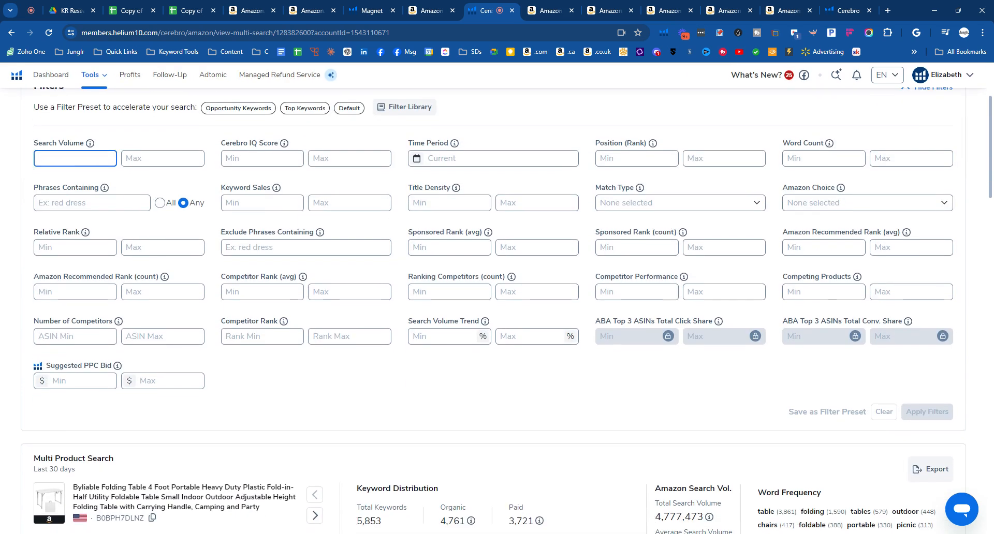
text(200)
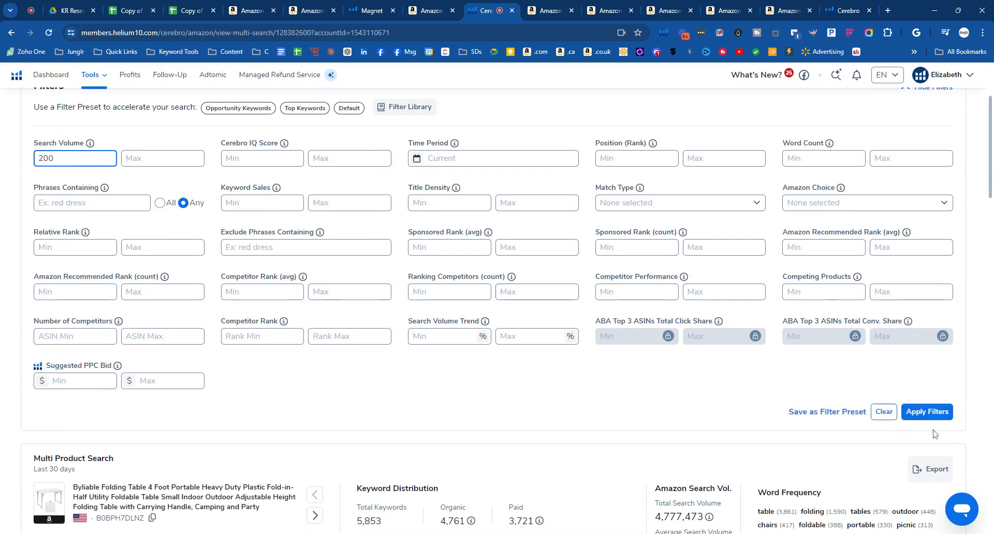
click(925, 412)
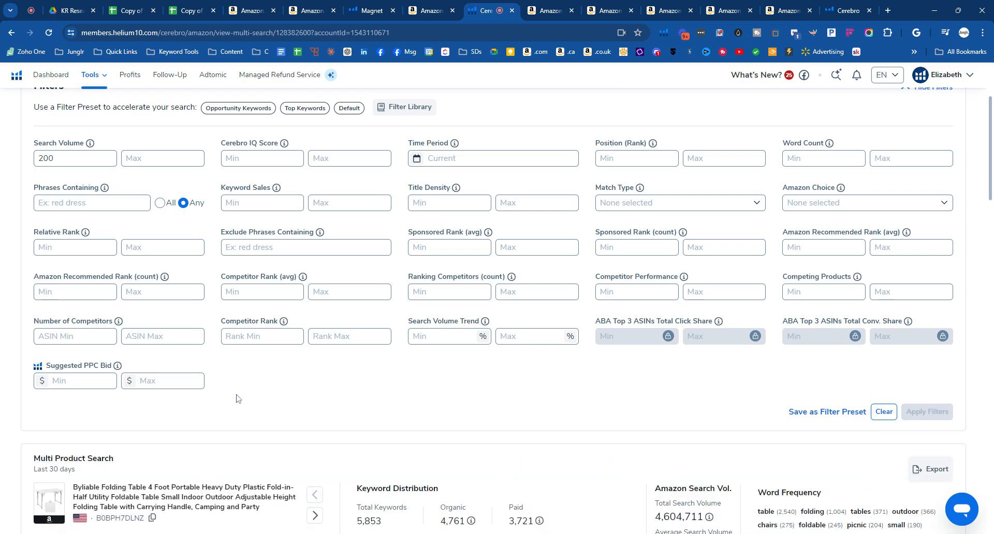
scroll(238, 399, down, 5)
drag(28, 312, 53, 311)
click(392, 301)
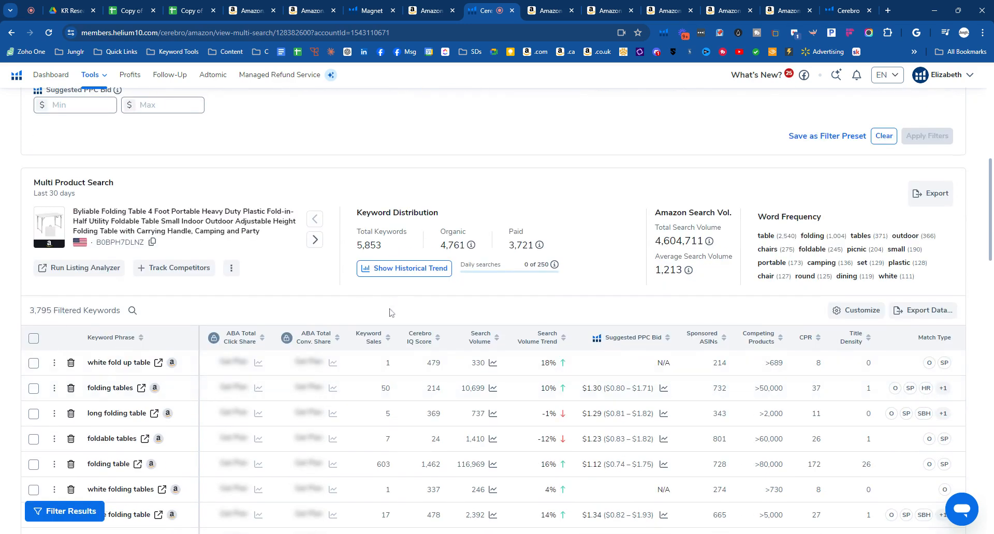
- Export the filtered Cerebro keywords as an XLSX file
scroll(378, 324, up, 3)
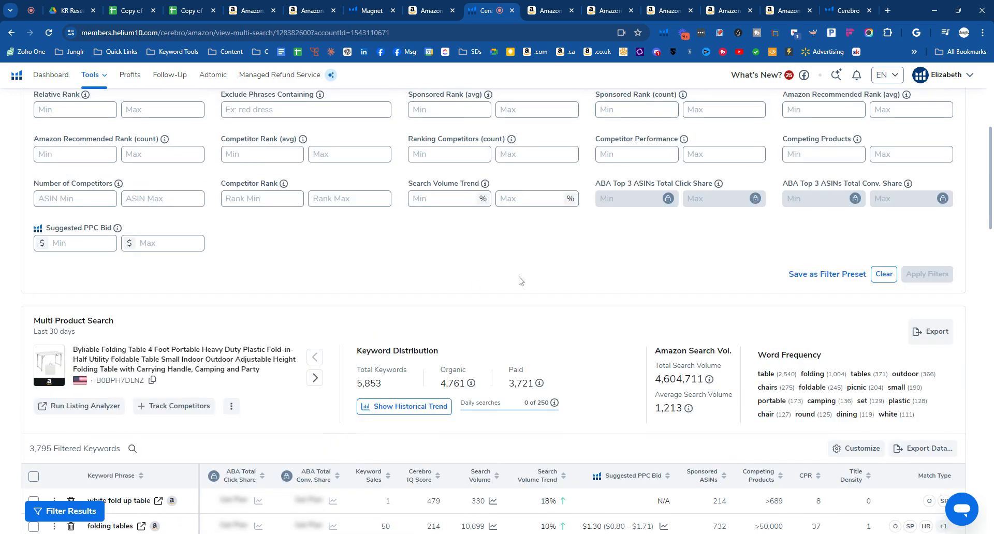
scroll(521, 281, up, 3)
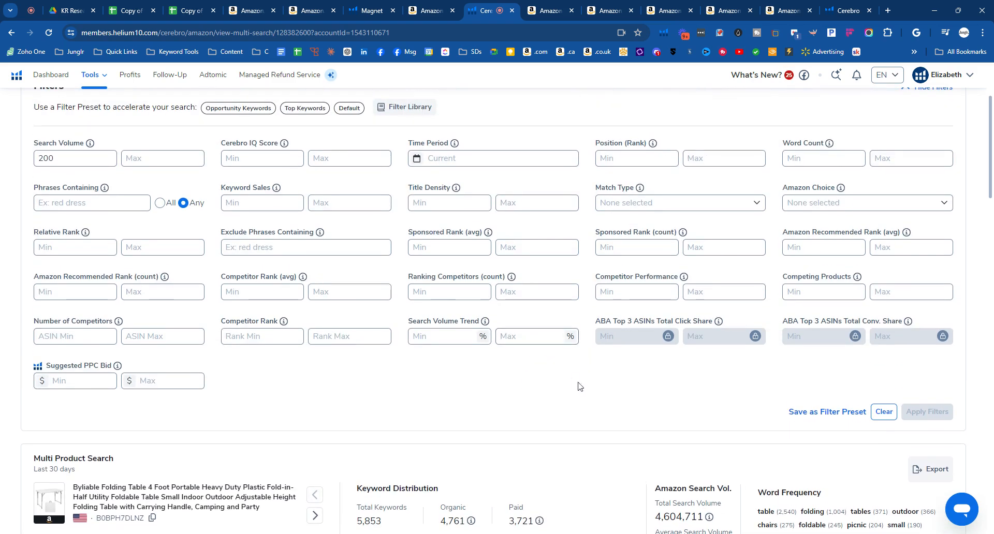
scroll(568, 396, down, 4)
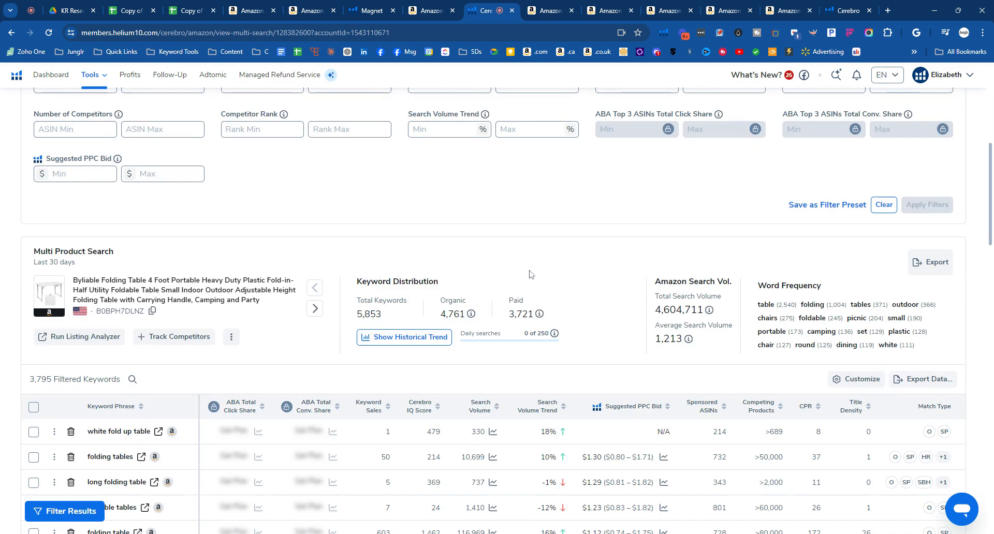
scroll(529, 274, down, 4)
click(929, 176)
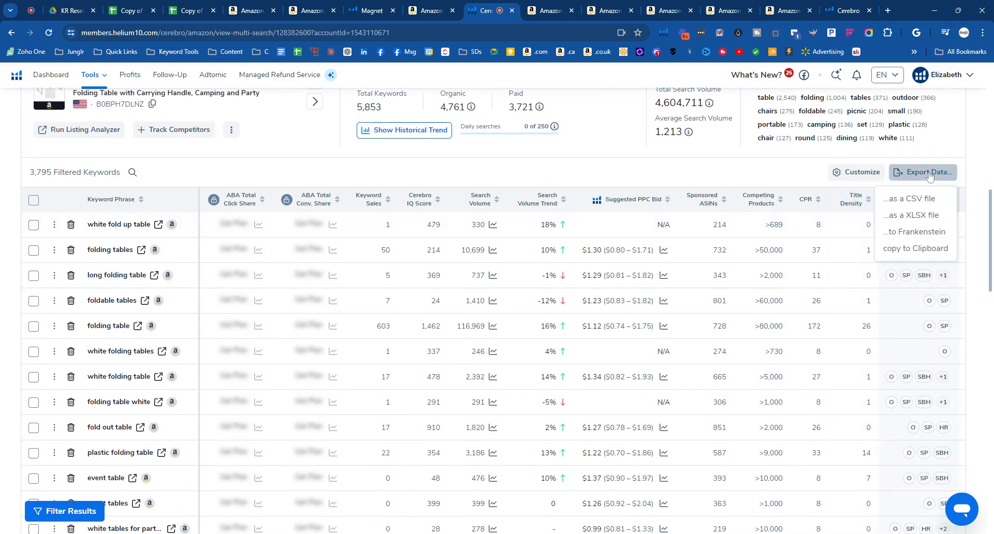
click(919, 217)
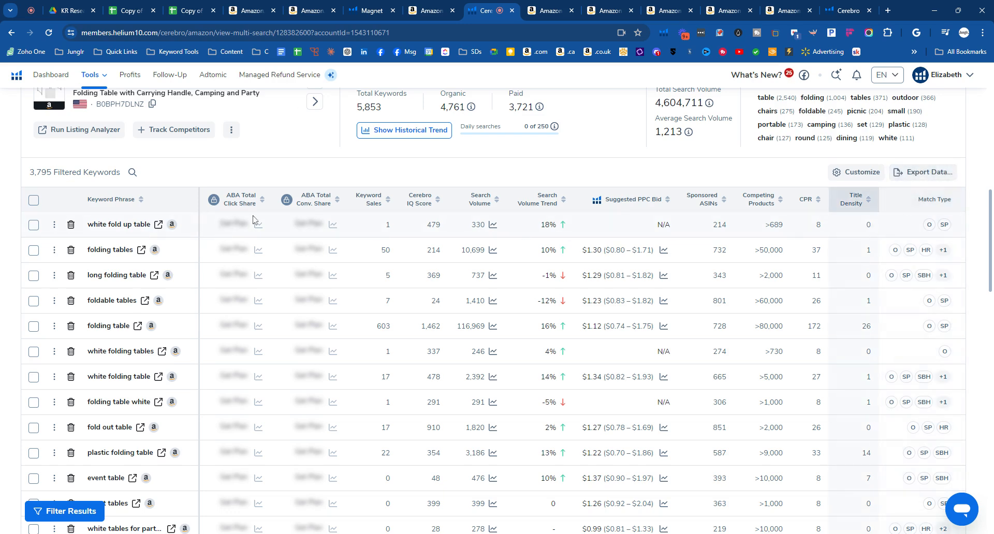
- Upload the exported Cerebro XLSX file to the KR Research folder in Google Drive and open it in Google Sheets
click(72, 12)
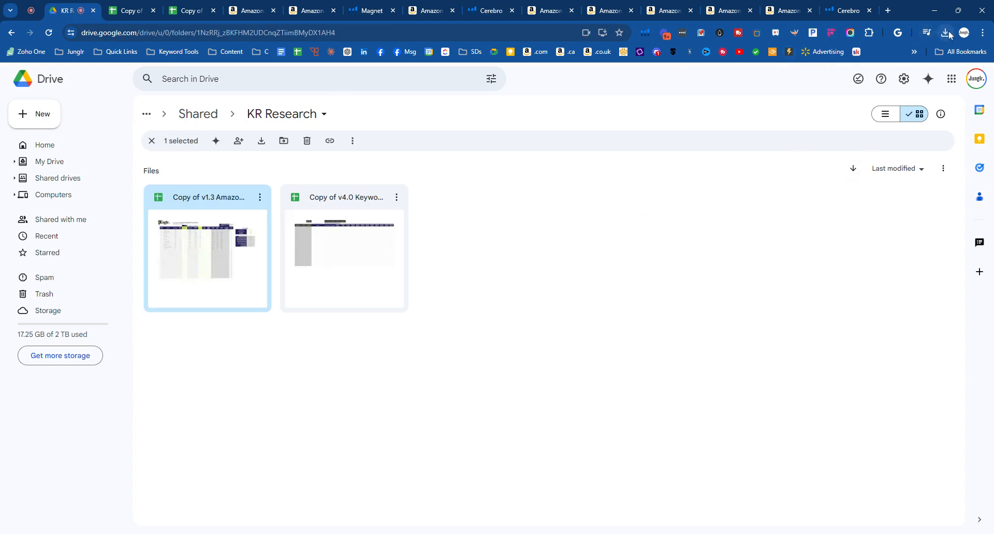
drag(924, 42, 549, 268)
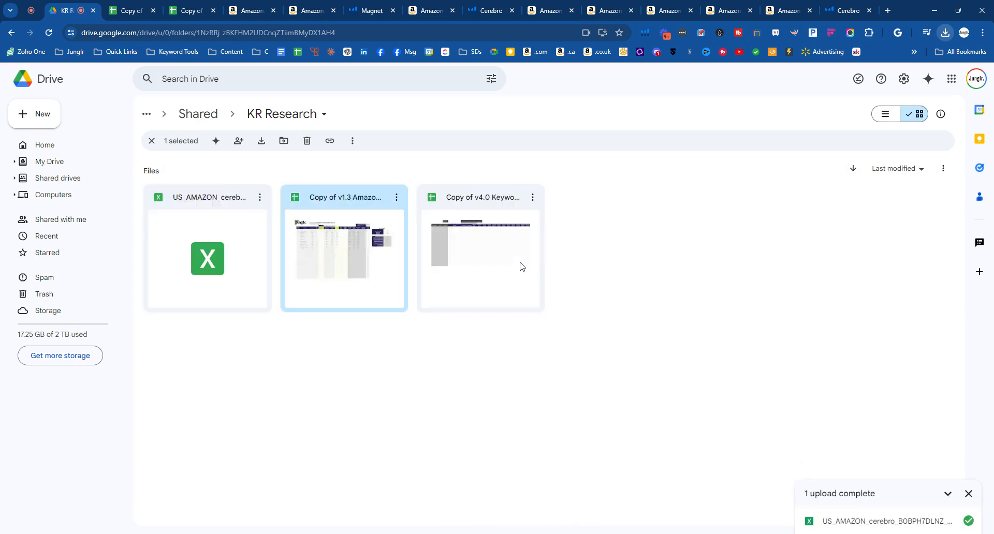
click(209, 203)
double_click(209, 201)
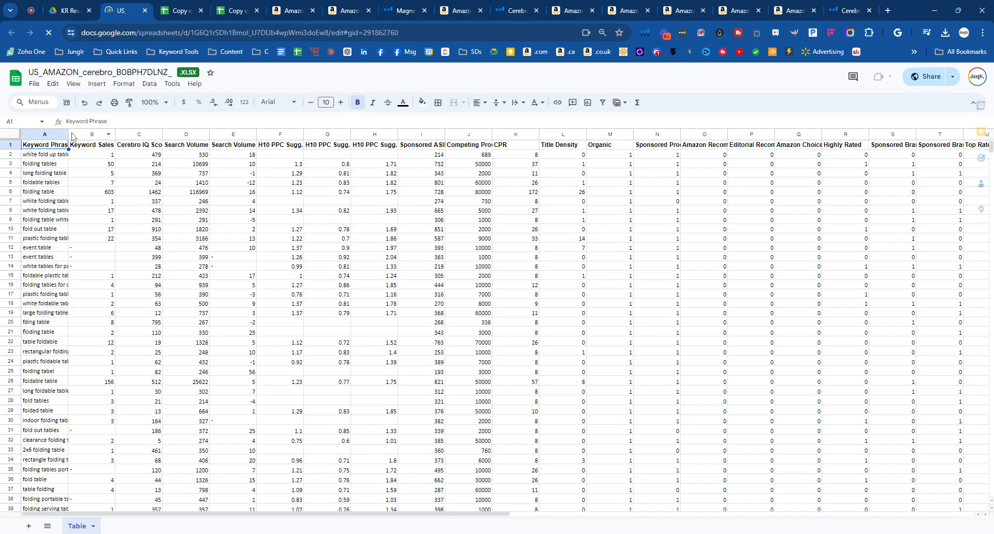
- Widen the Keyword Phrase column to fit its phrases and wrap the text of the header row
drag(68, 134, 116, 134)
click(139, 174)
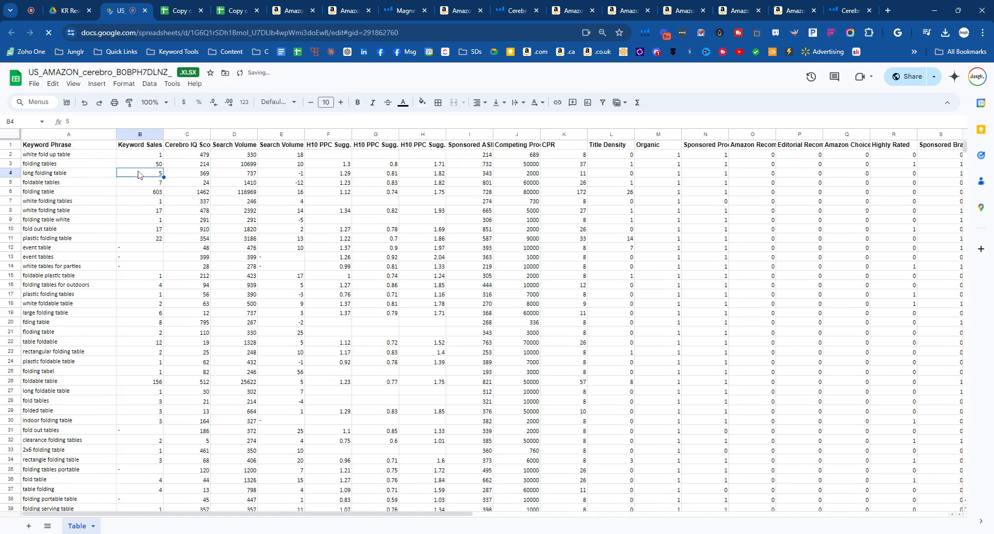
click(141, 135)
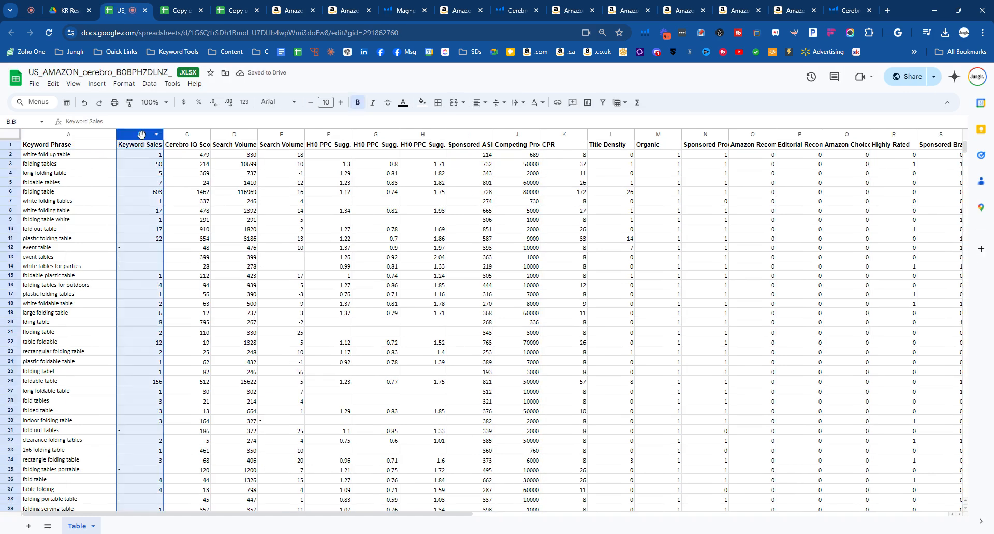
click(10, 145)
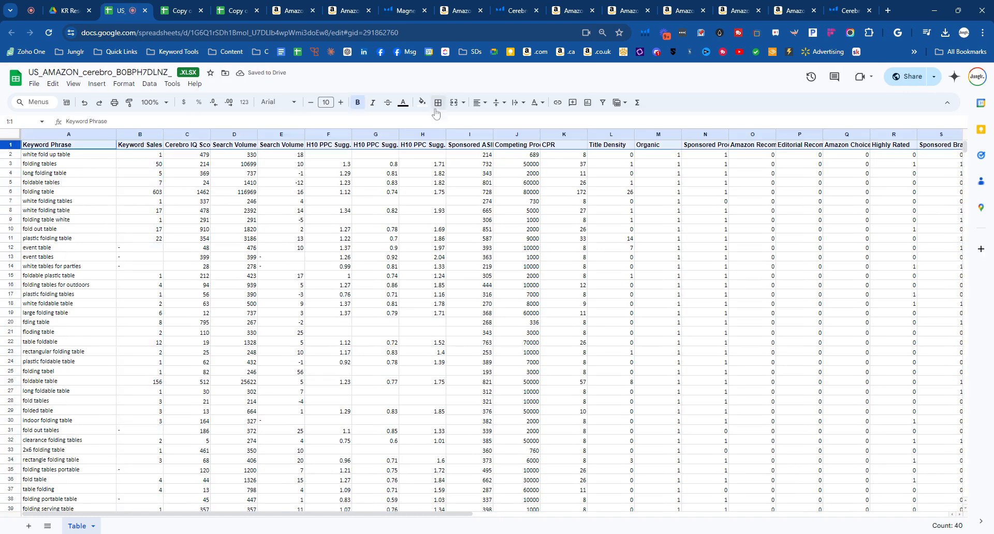
click(518, 103)
click(532, 121)
click(291, 234)
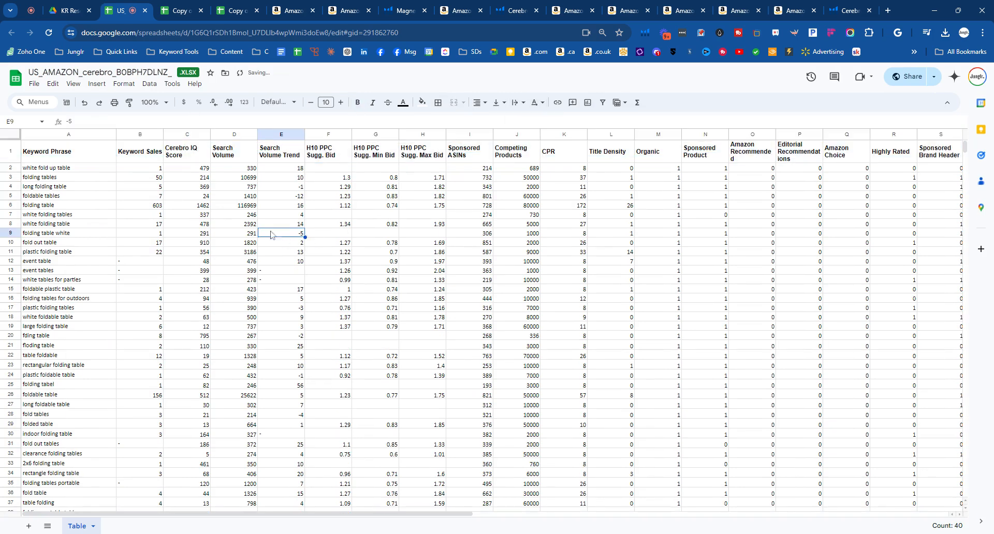
- Delete the Keyword Sales, Cerebro IQ Score and Search Volume Trend columns
drag(146, 135, 189, 136)
right_click(189, 137)
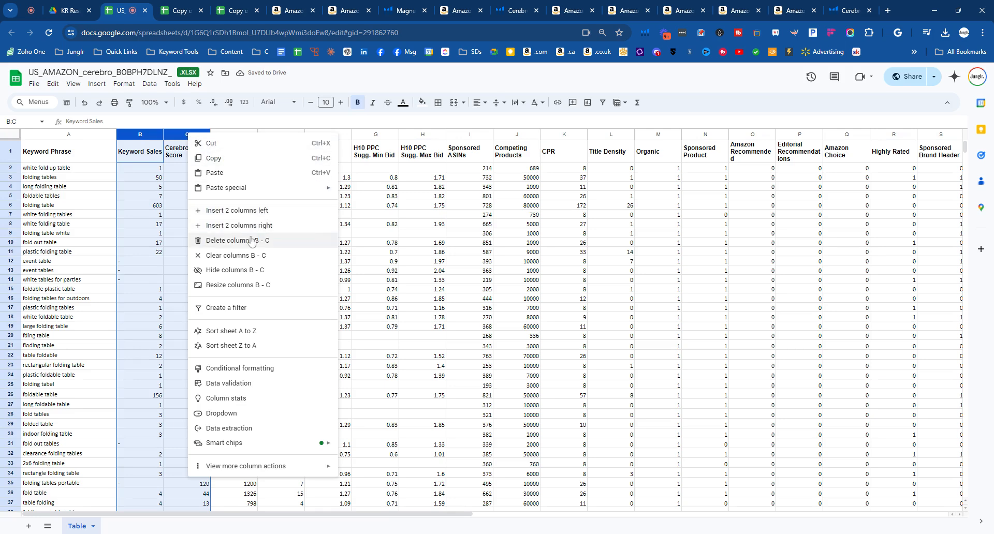
click(201, 239)
click(200, 241)
click(184, 135)
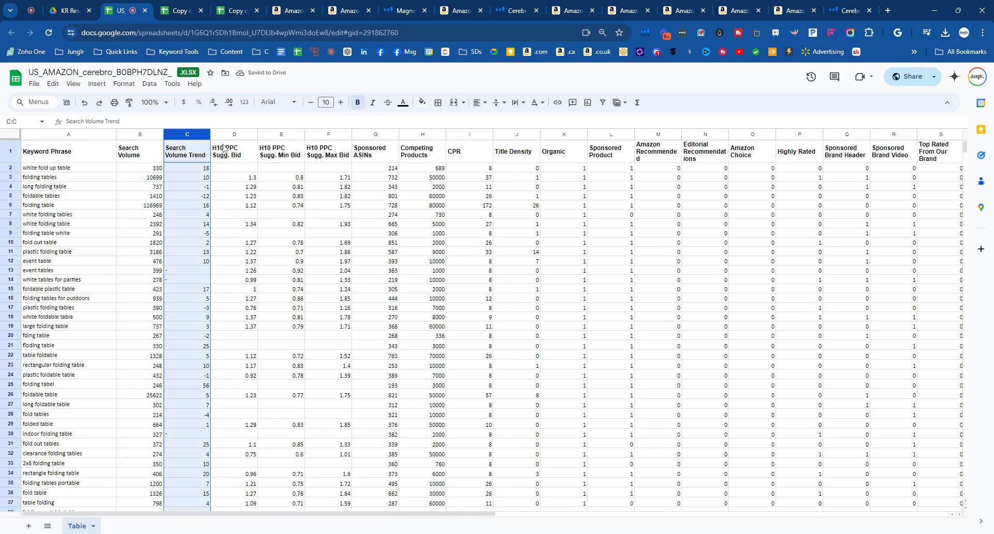
right_click(187, 137)
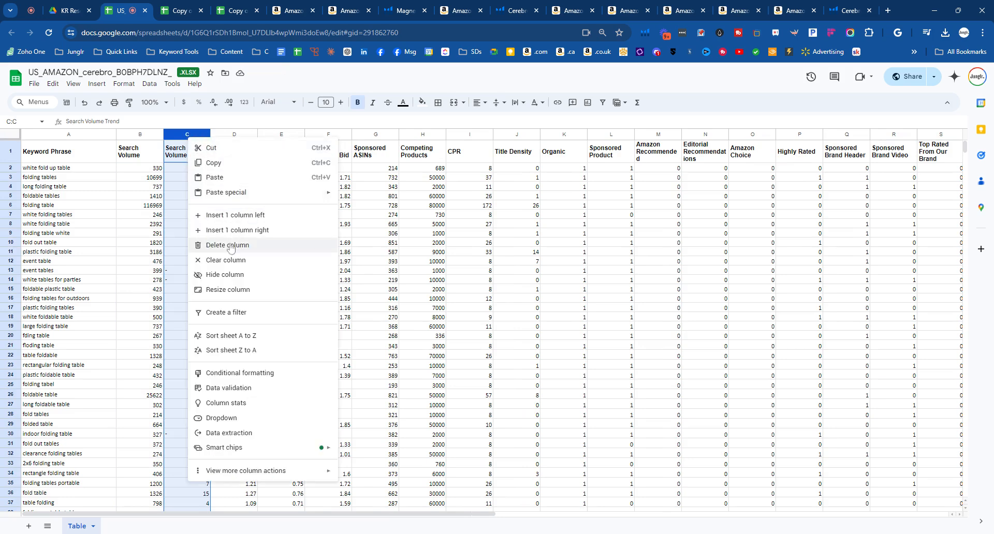
click(192, 241)
- Delete the H10 PPC Sugg. Min Bid, Sponsored ASINs and Competing Products columns
click(235, 134)
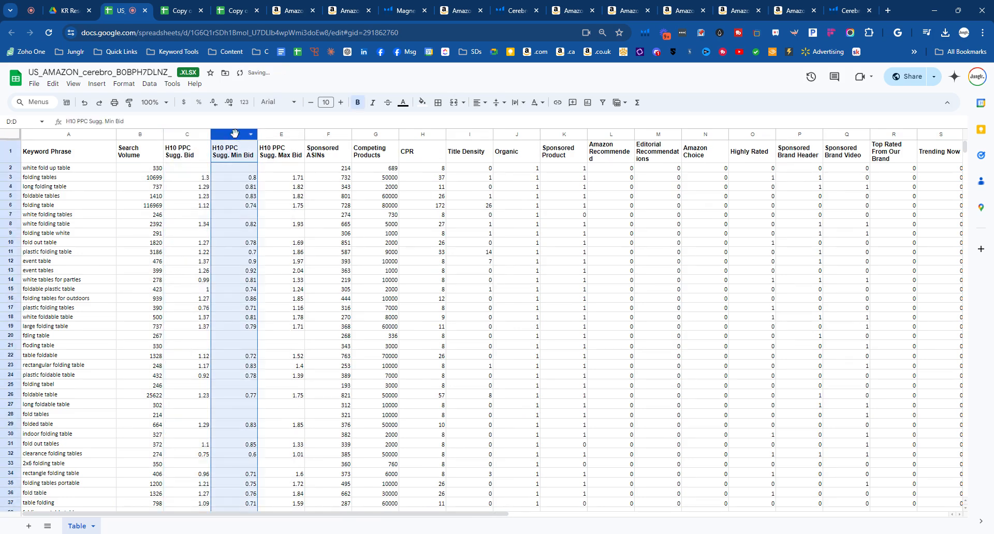
right_click(234, 134)
click(290, 242)
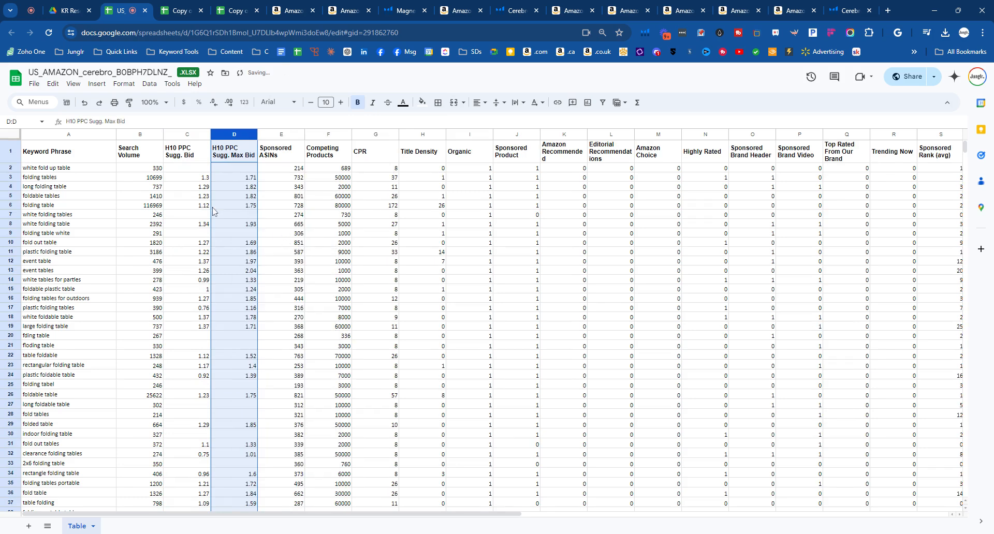
click(270, 135)
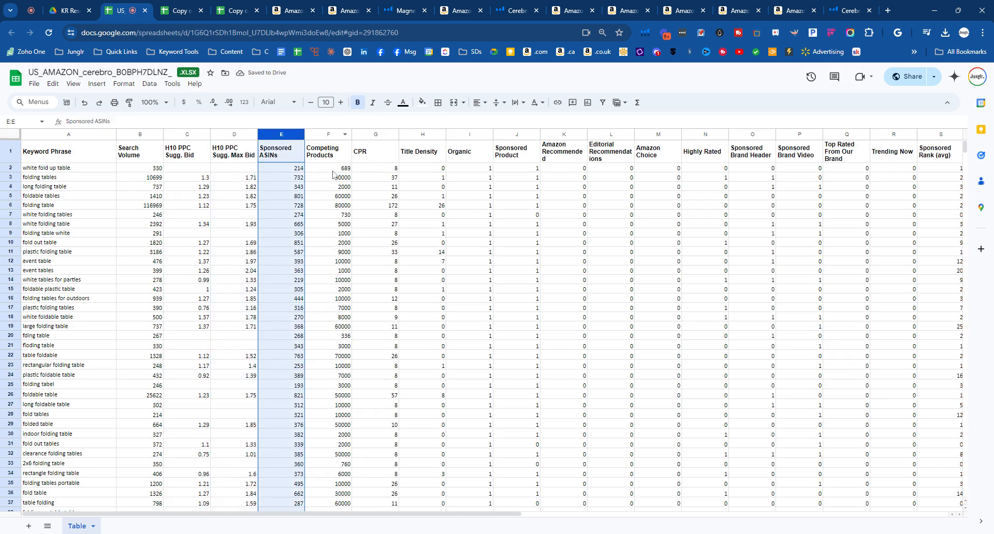
shift+click(328, 134)
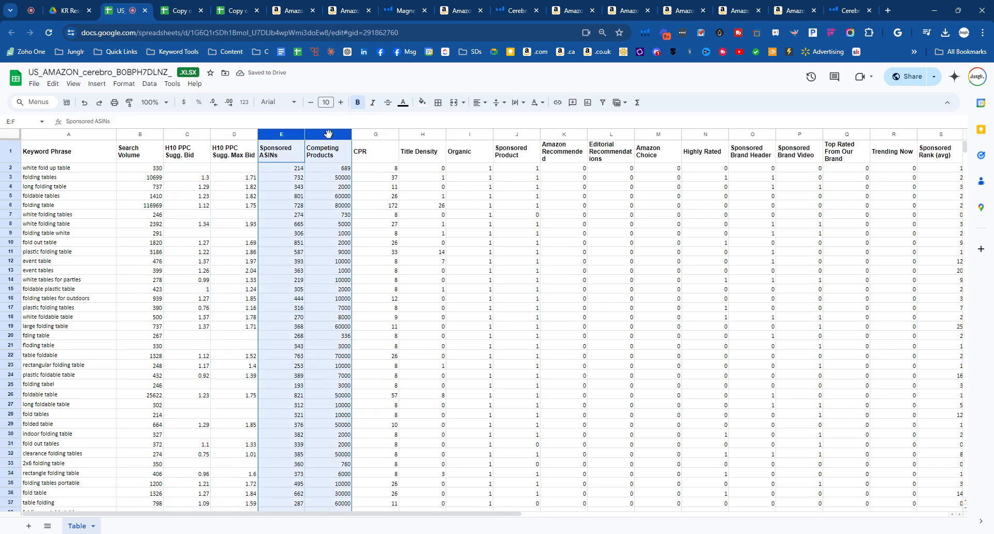
right_click(328, 134)
click(369, 239)
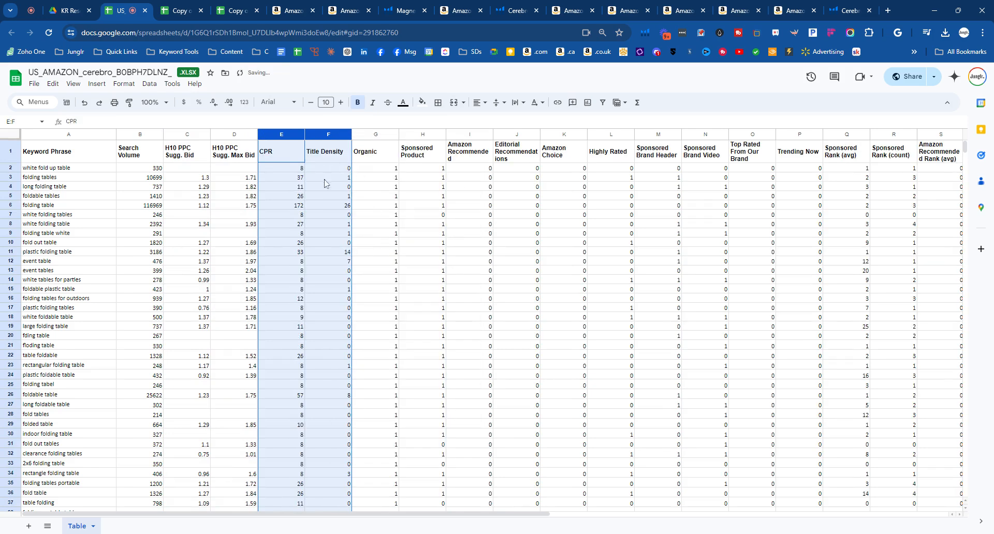
- Delete all columns from Title Density through Amazon Recommended Rank (count), keeping CPR and Position (Rank)
click(276, 158)
click(273, 135)
click(343, 135)
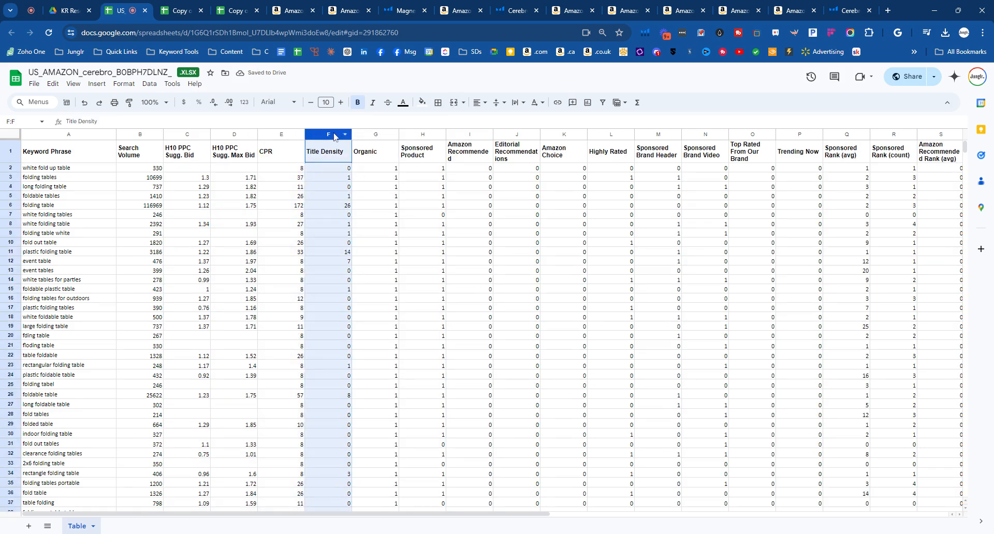
drag(422, 515, 662, 510)
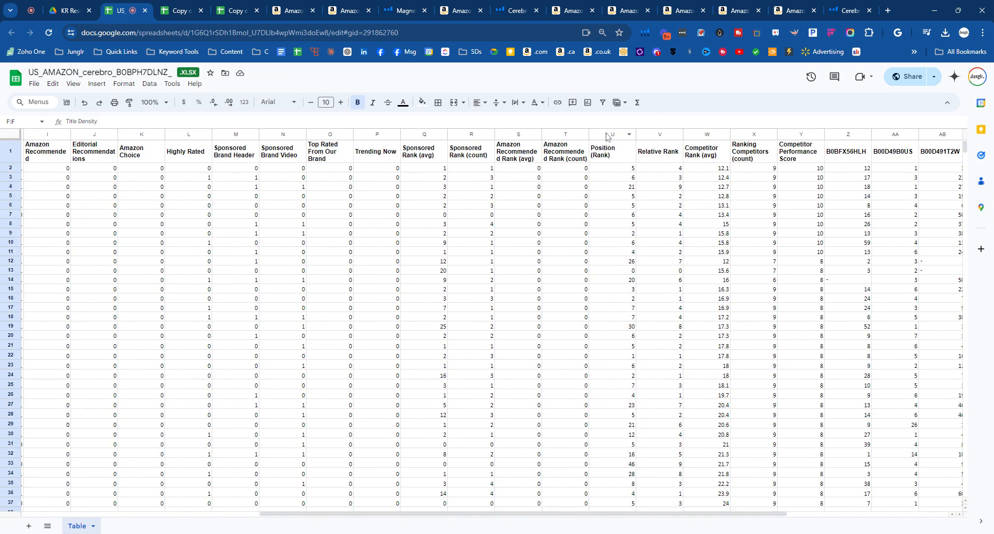
shift+click(570, 135)
drag(416, 515, 282, 515)
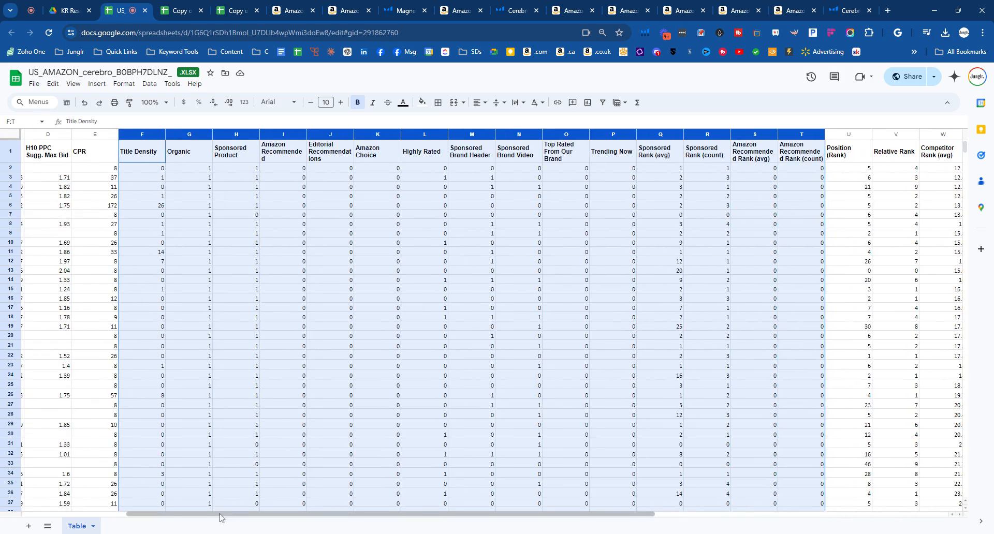
drag(220, 516, 346, 515)
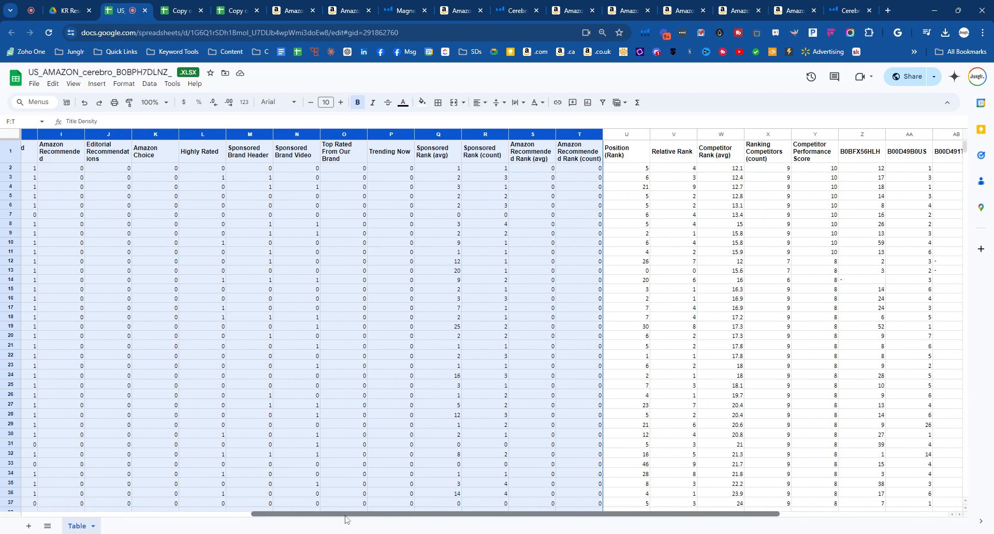
right_click(531, 179)
click(539, 285)
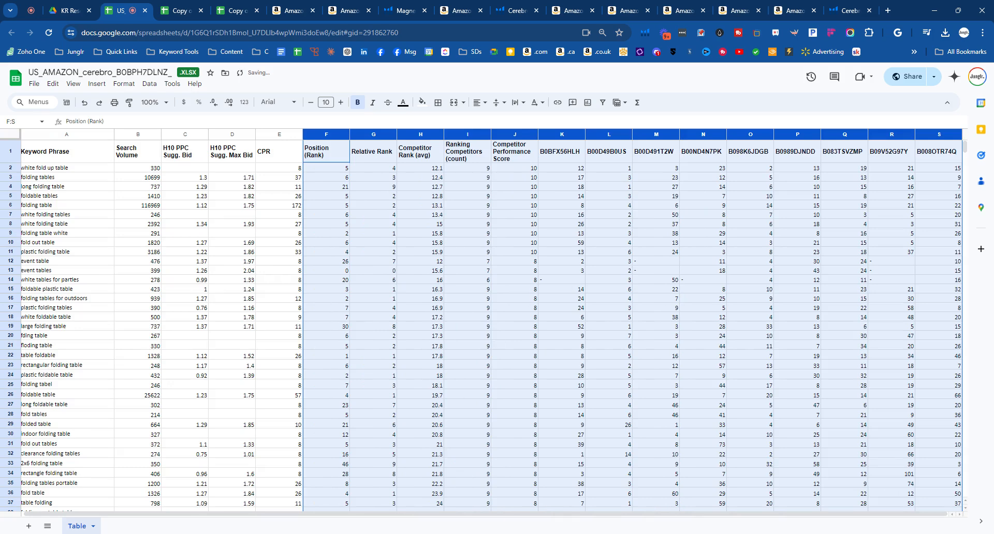
- Delete the columns from Relative Rank through Competitor Performance Score
click(350, 497)
click(372, 133)
drag(373, 134, 514, 135)
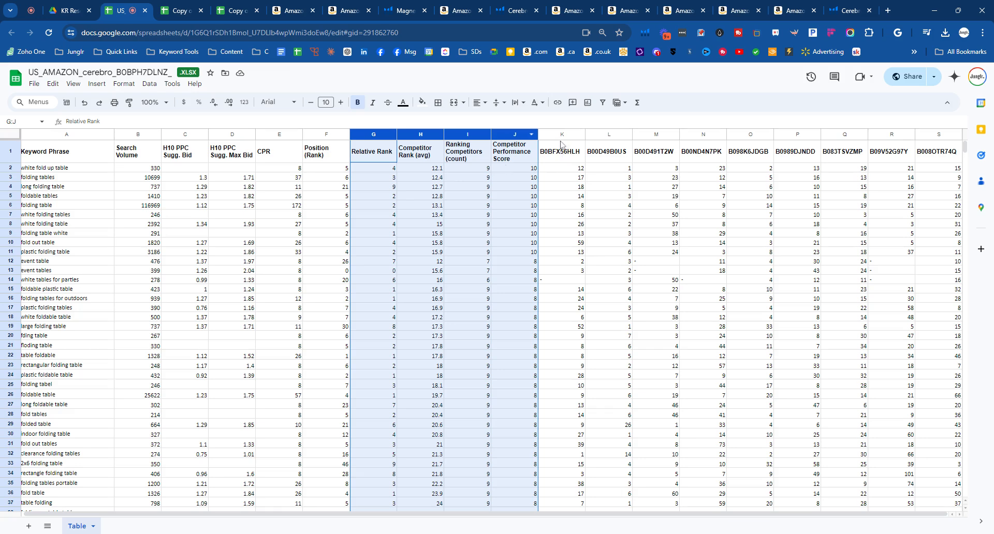
right_click(479, 163)
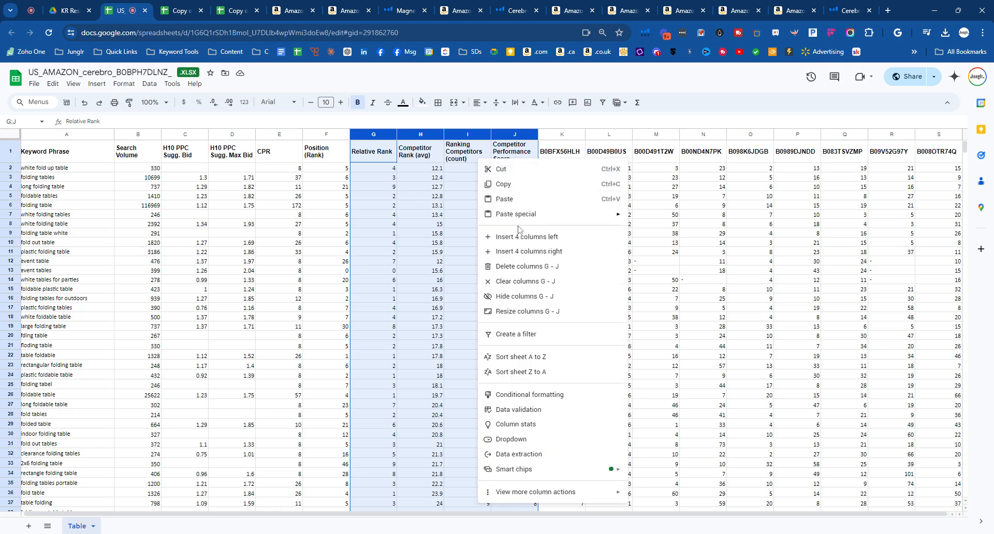
click(512, 265)
click(370, 239)
- Compare the Position (Rank) column and the ASIN column headers with the product identifiers in the Cerebro search
click(323, 152)
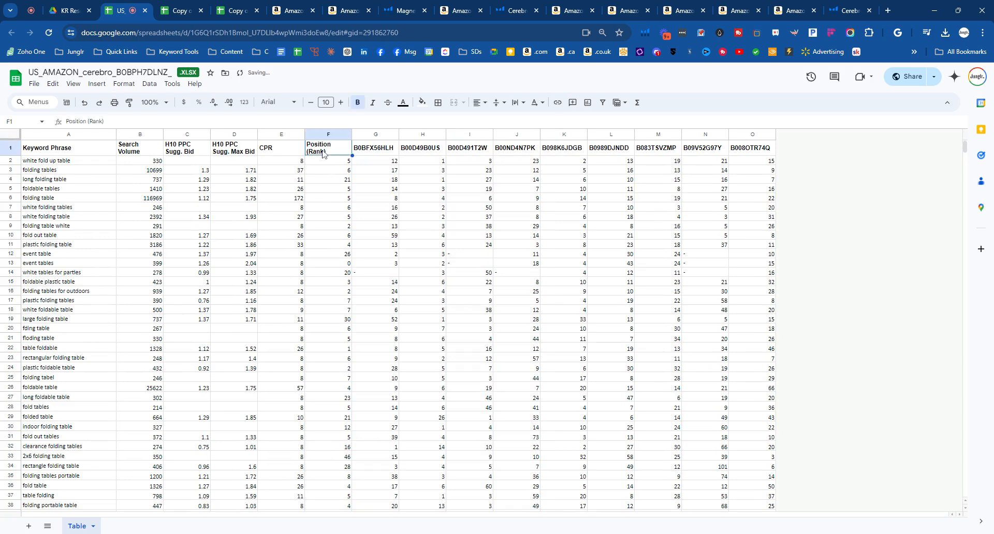
click(333, 178)
triple_click(330, 149)
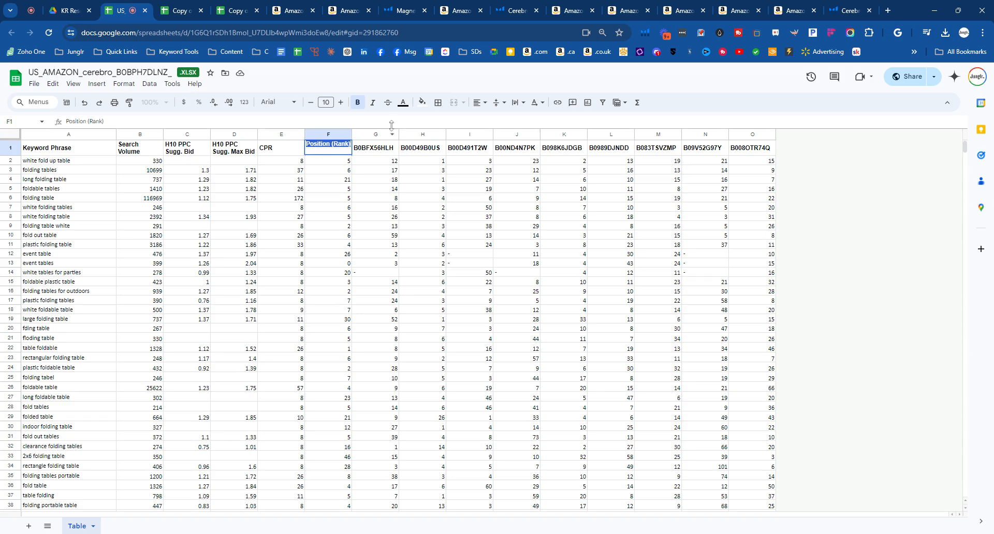
click(513, 11)
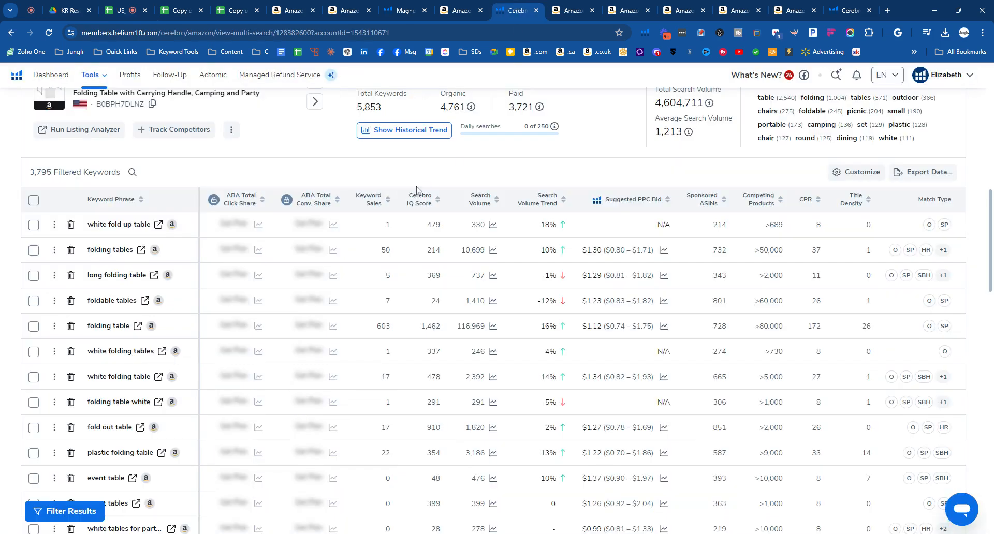
scroll(198, 278, up, 15)
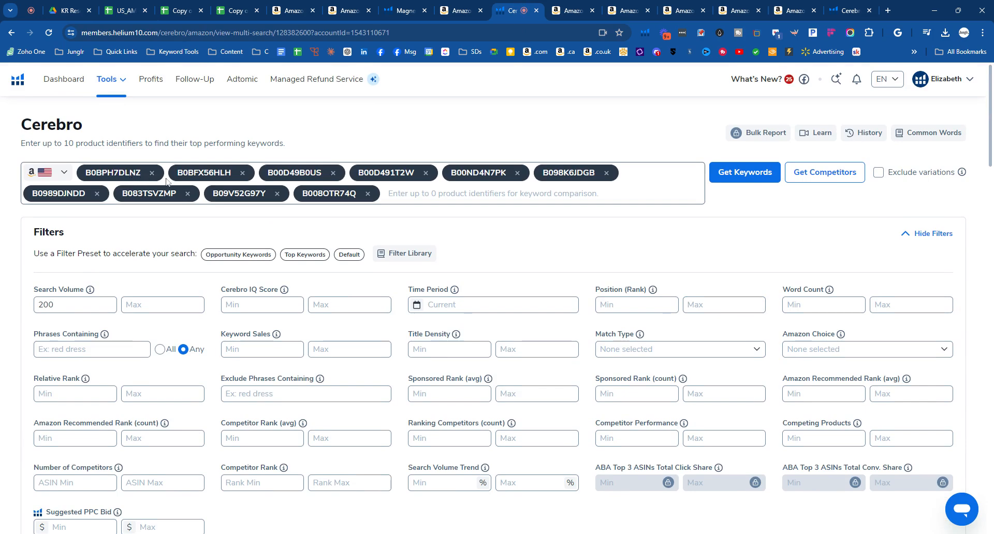
click(120, 9)
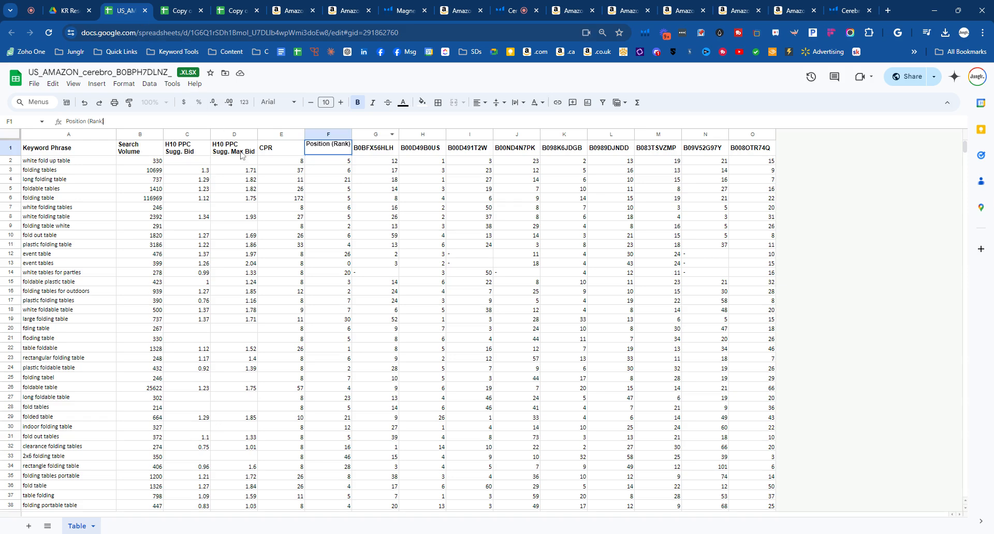
drag(365, 148, 756, 147)
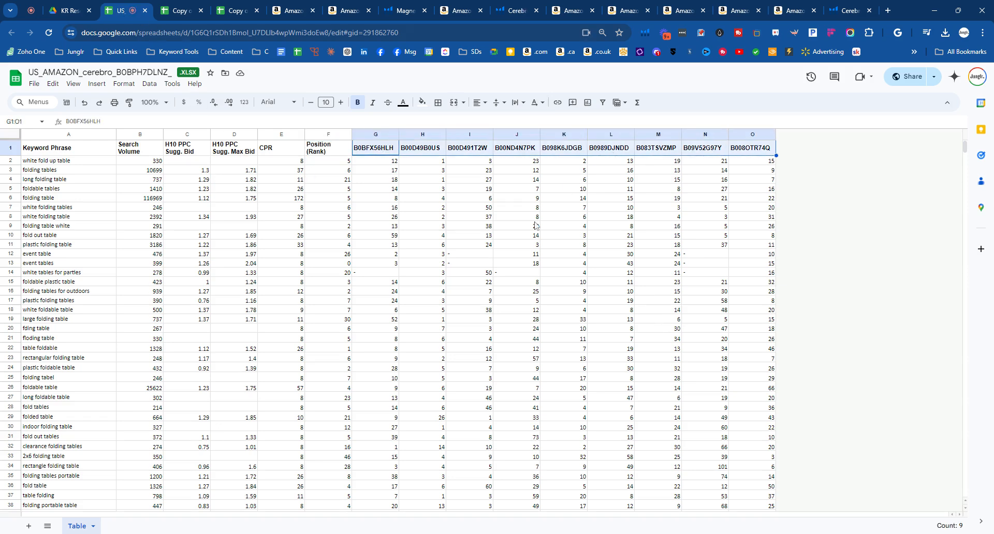
- Copy all keyword rows below the header, from Keyword Phrase through the last ASIN column
drag(65, 164, 756, 167)
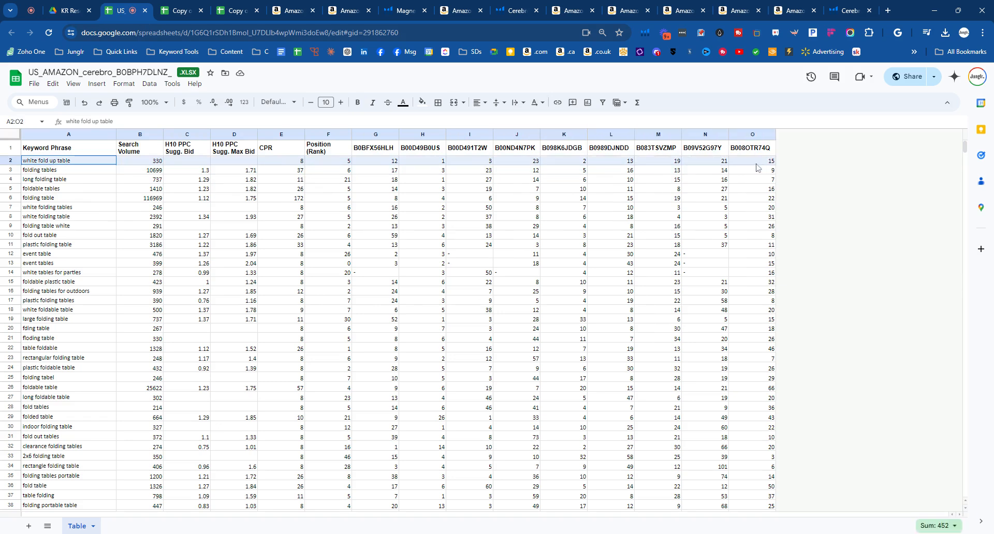
key(ctrl+shift+Down)
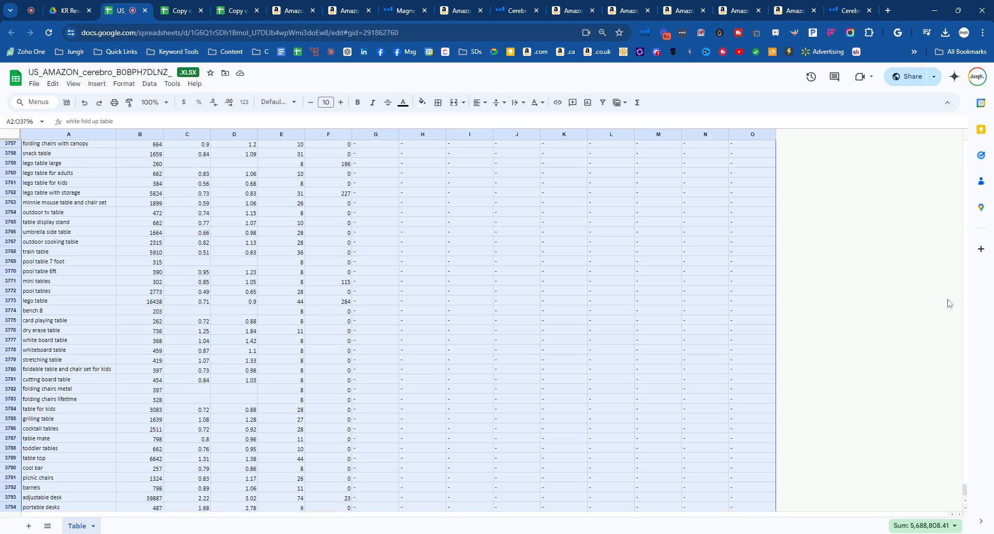
drag(966, 490, 964, 146)
drag(85, 152, 783, 157)
- Switch to the copied v4.0 Keyword Research Sheet and examine its headers from Keyword through Organic Rank (Product 10)
click(172, 11)
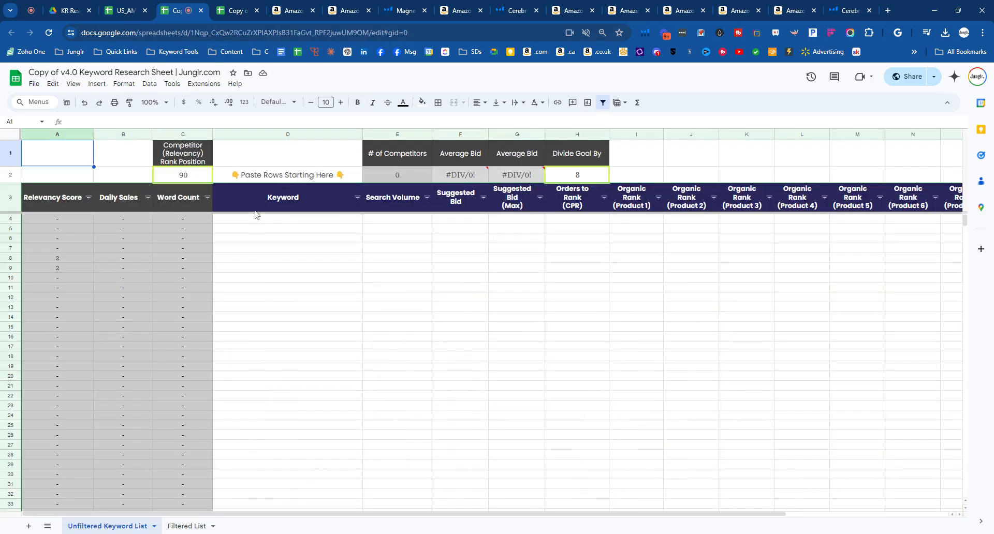
click(290, 207)
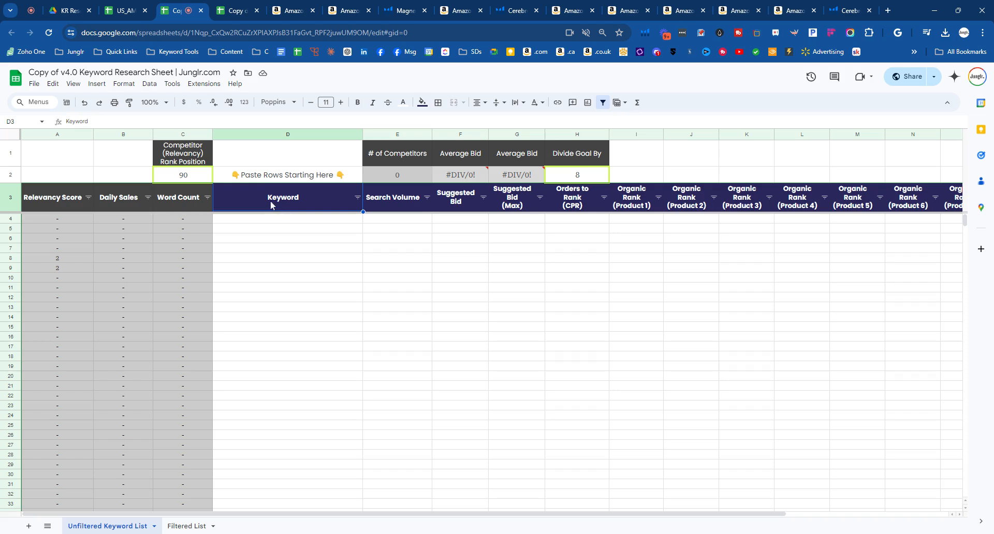
drag(337, 202, 585, 195)
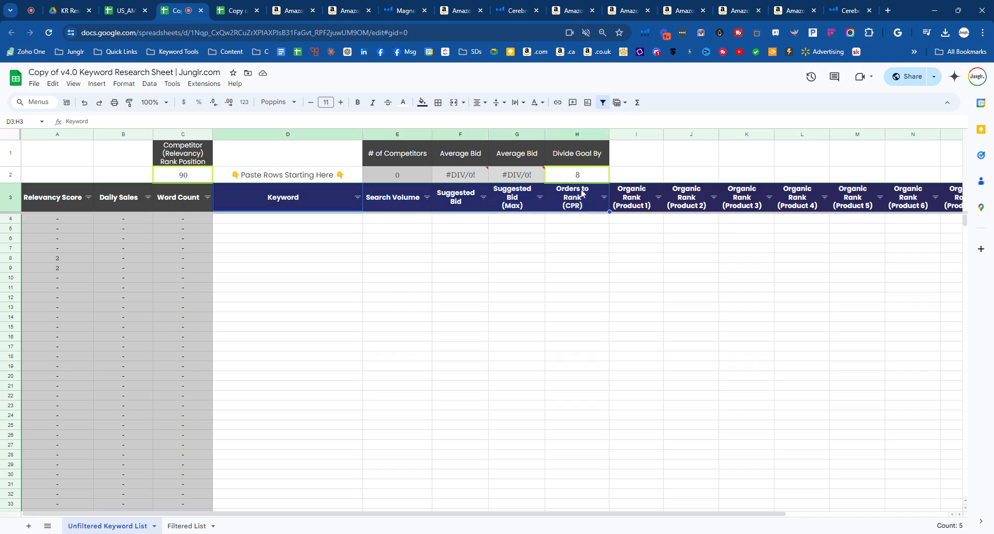
drag(535, 513, 653, 399)
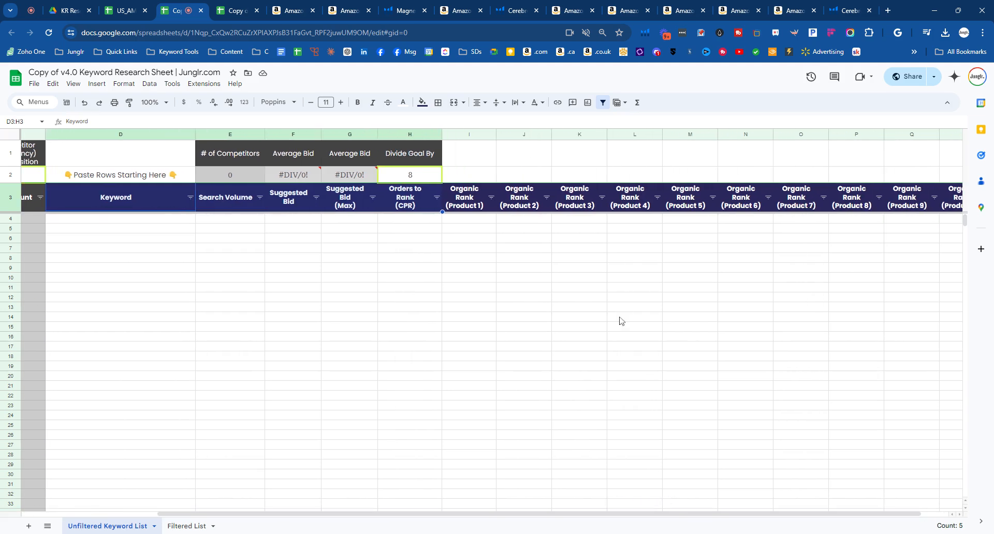
drag(466, 199, 958, 202)
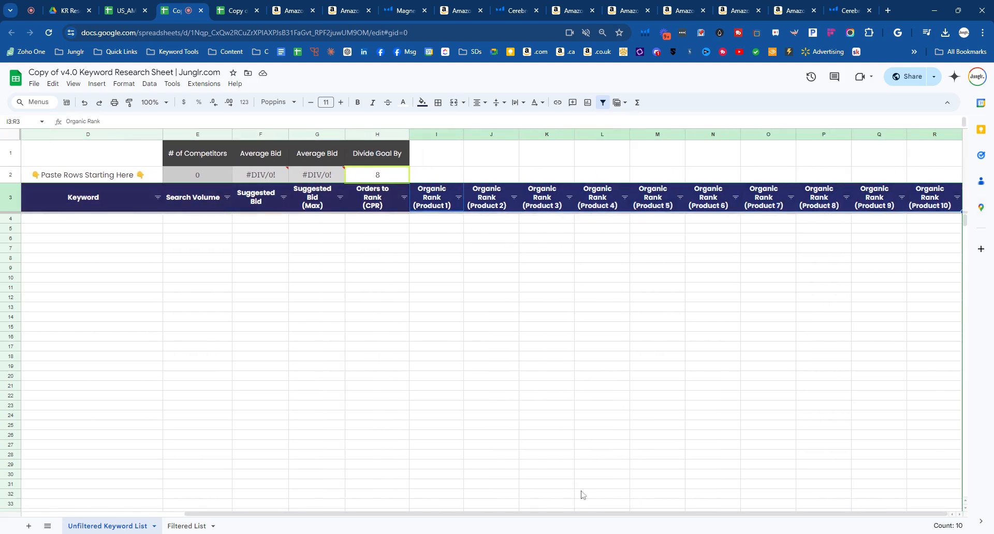
drag(477, 514, 310, 514)
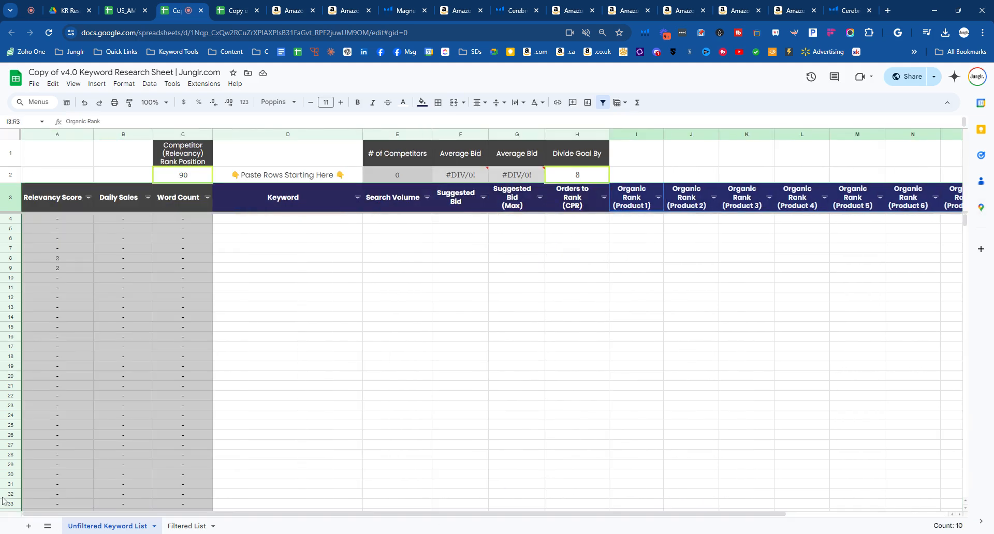
- Remove the filter from header row 3 and fill the Relevancy Score formula from A7 down over the rows below
click(9, 207)
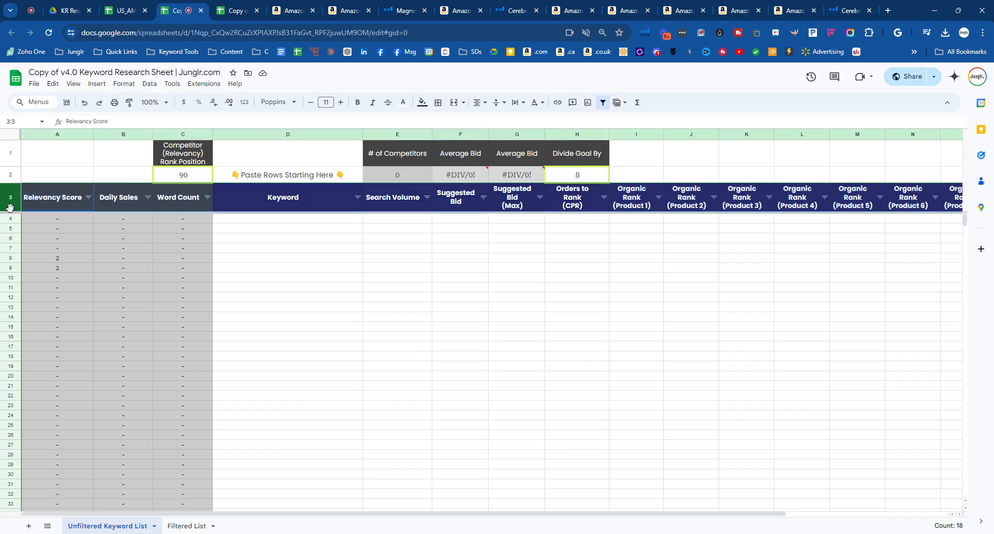
click(604, 103)
click(65, 248)
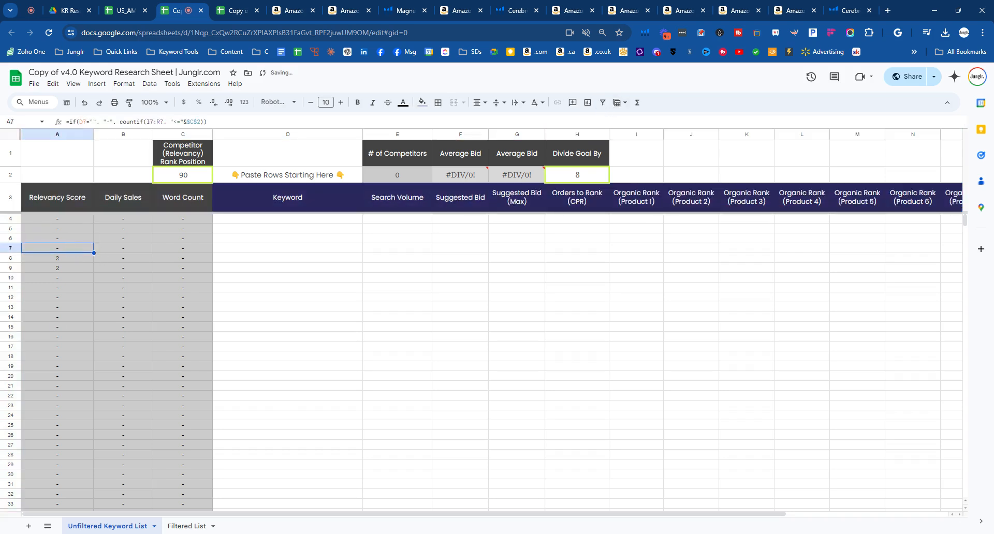
drag(93, 253, 93, 293)
click(272, 318)
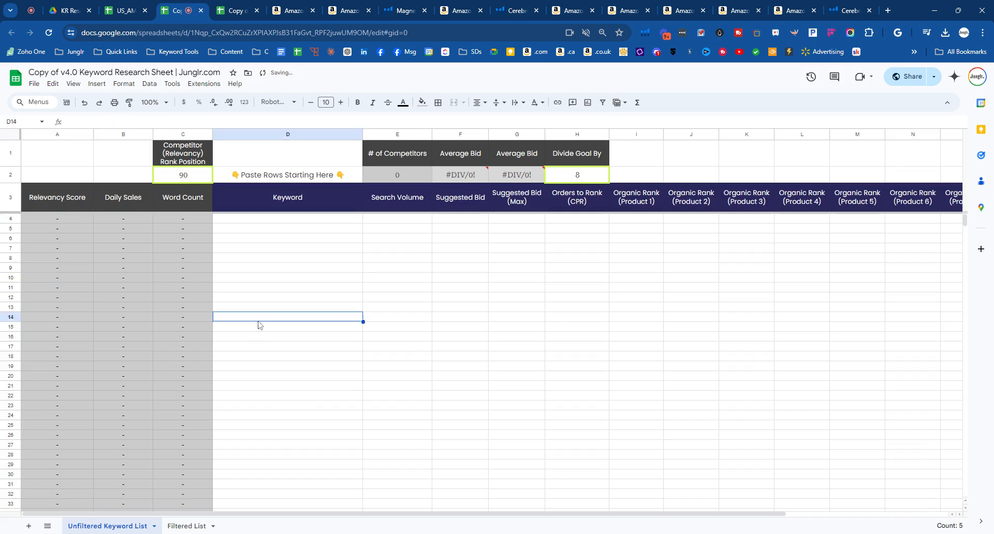
- Paste the copied keyword rows as values only into the Unfiltered Keyword List, starting at D4
click(266, 219)
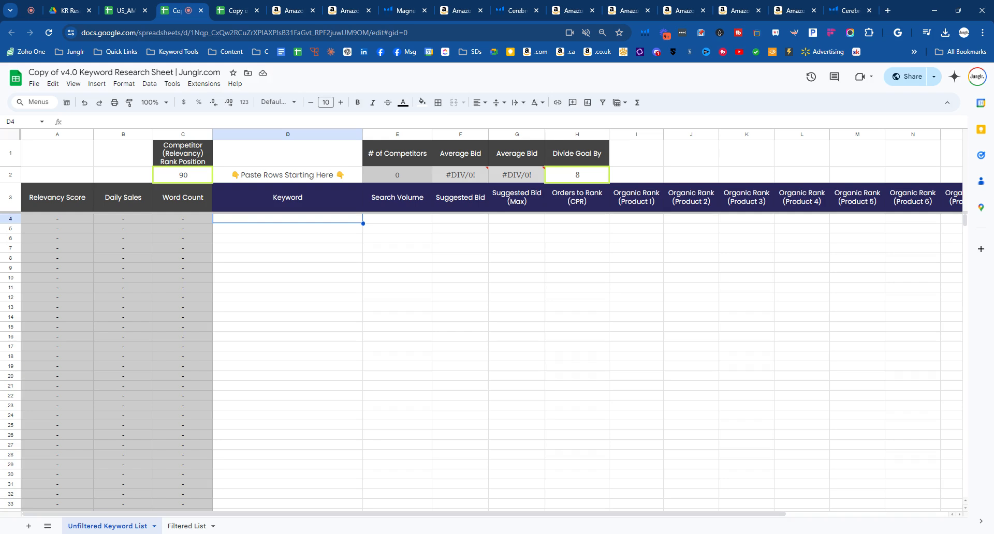
right_click(241, 222)
mouse_move(296, 259)
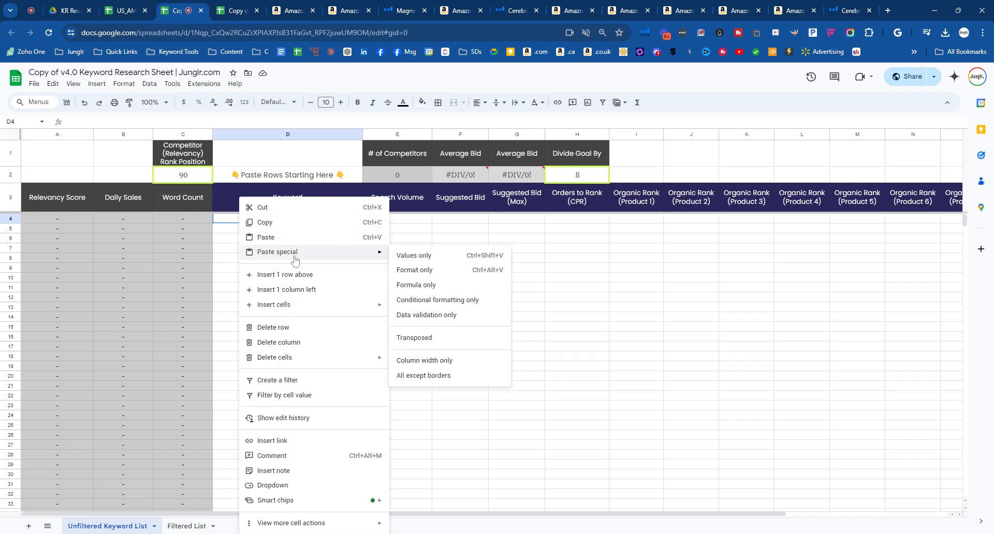
click(472, 260)
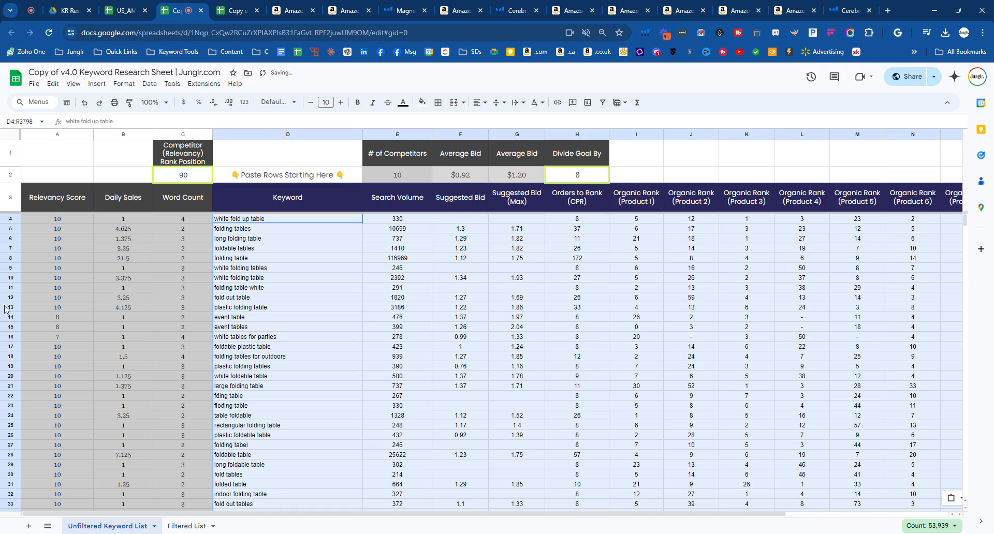
- Check how far down the sheet the Relevancy Score formulas extend, and return to the first keyword rows
click(36, 311)
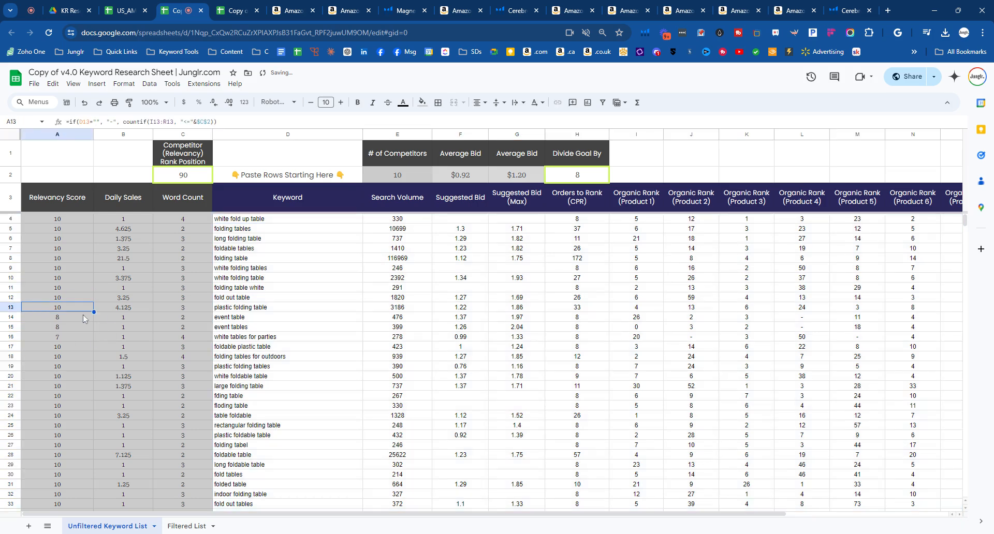
key(ctrl+Down)
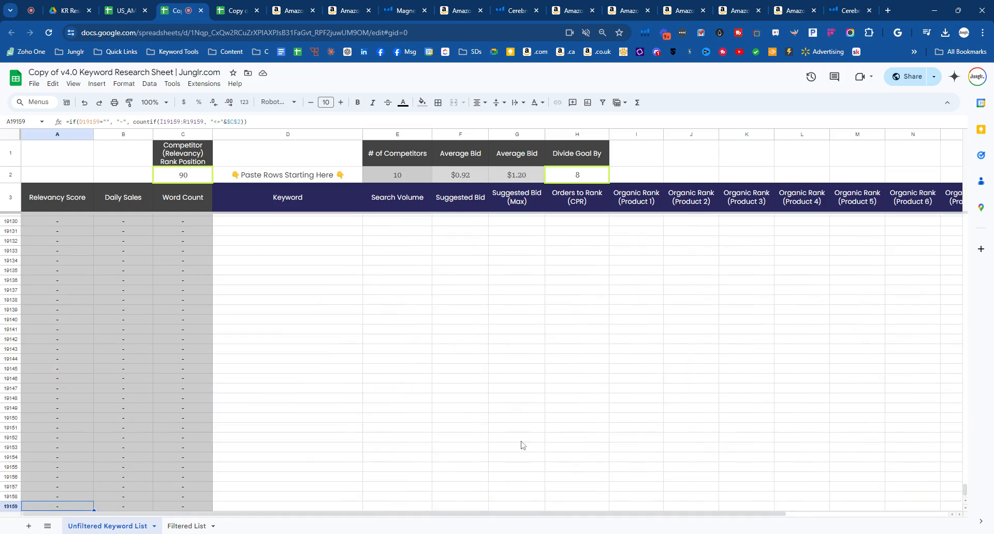
click(12, 507)
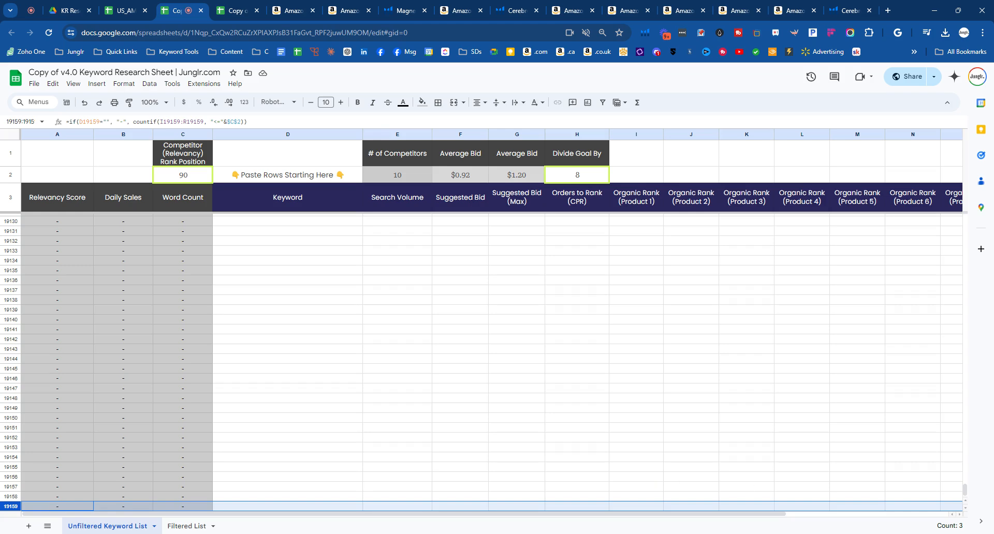
drag(966, 489, 966, 220)
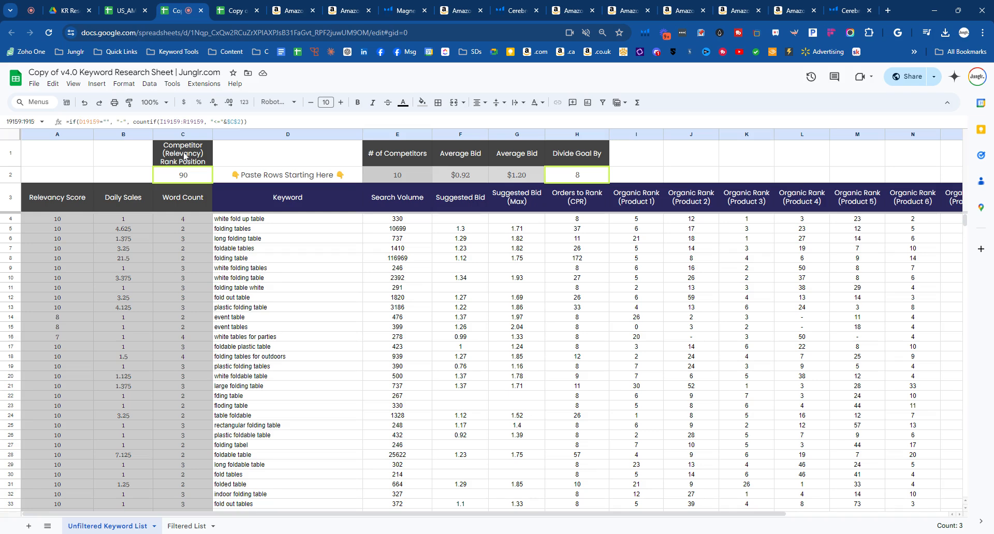
- Try a Competitor (Relevancy) Rank Position of 120 and restore it to 90
click(177, 179)
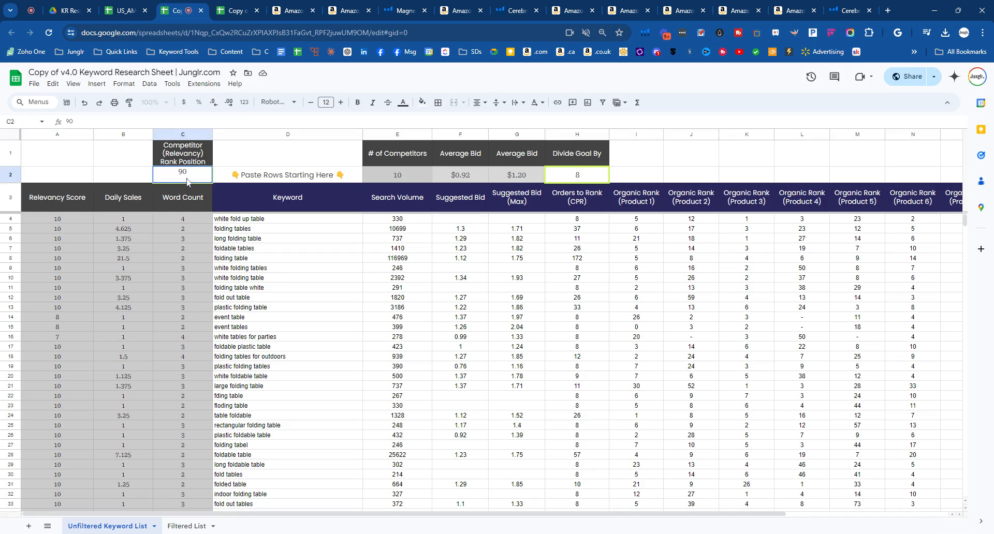
click(141, 178)
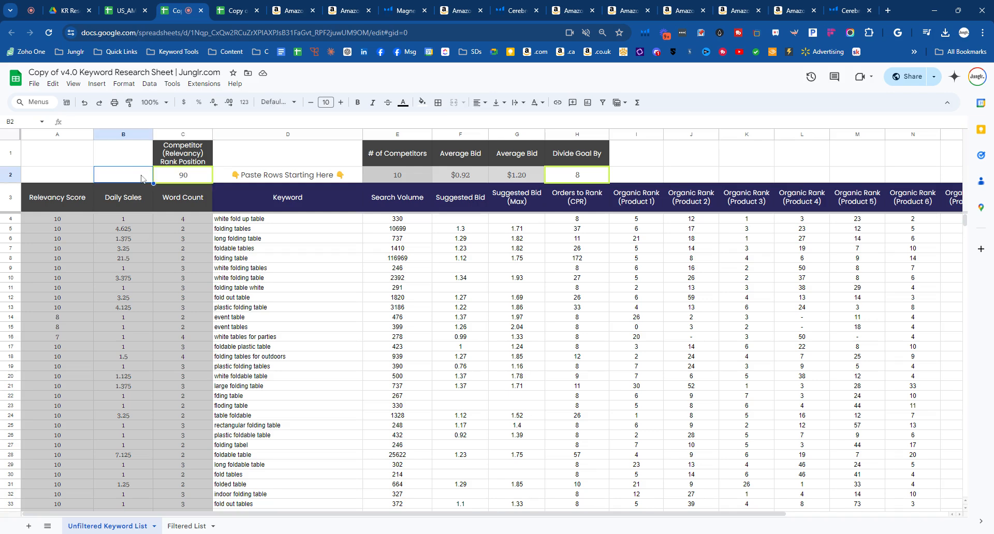
click(195, 176)
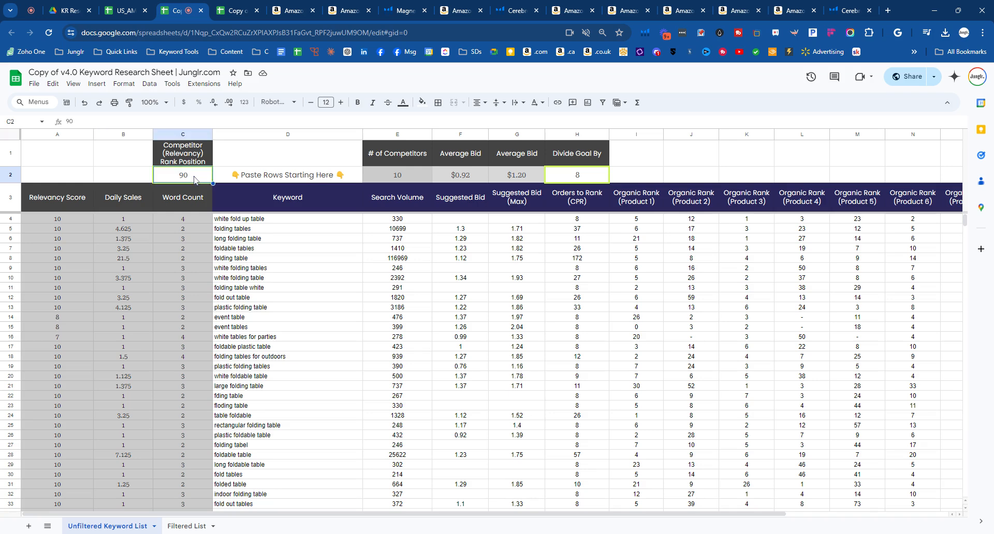
double_click(195, 176)
key(ctrl+a)
text(120)
click(226, 153)
click(190, 173)
text(90)
click(245, 152)
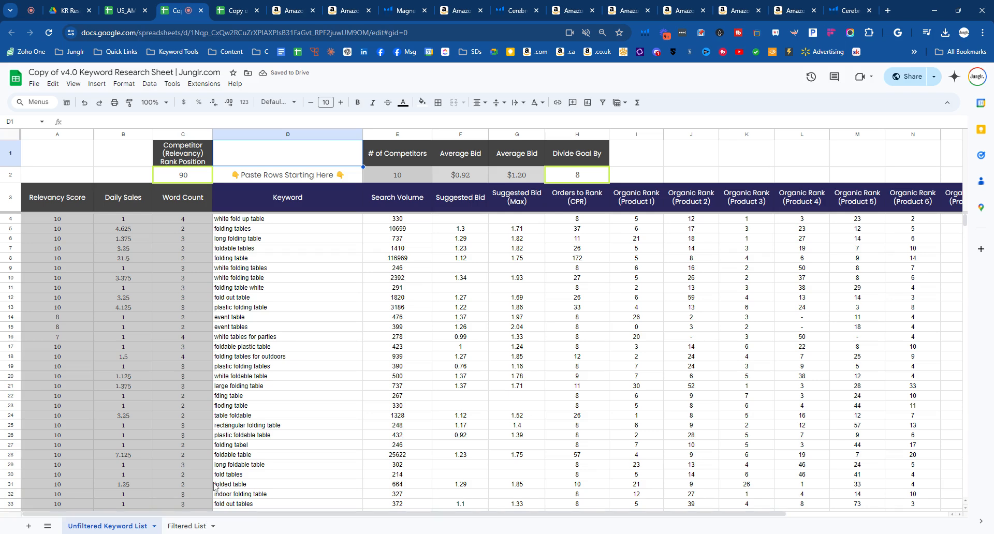
- On the Filtered List sheet, clear the sample dog toy keywords in K7:Q16 of the Final Keyword List
drag(277, 221, 816, 381)
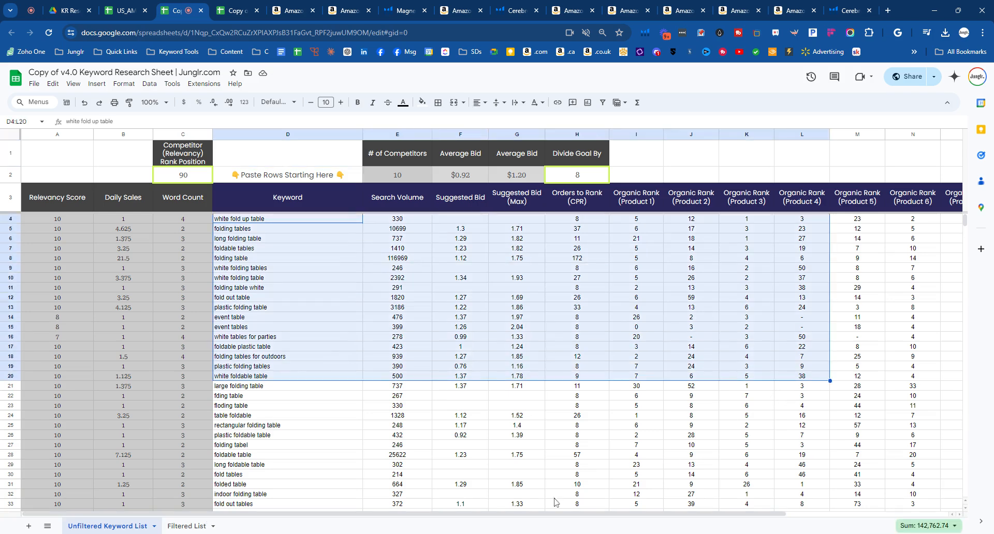
click(193, 528)
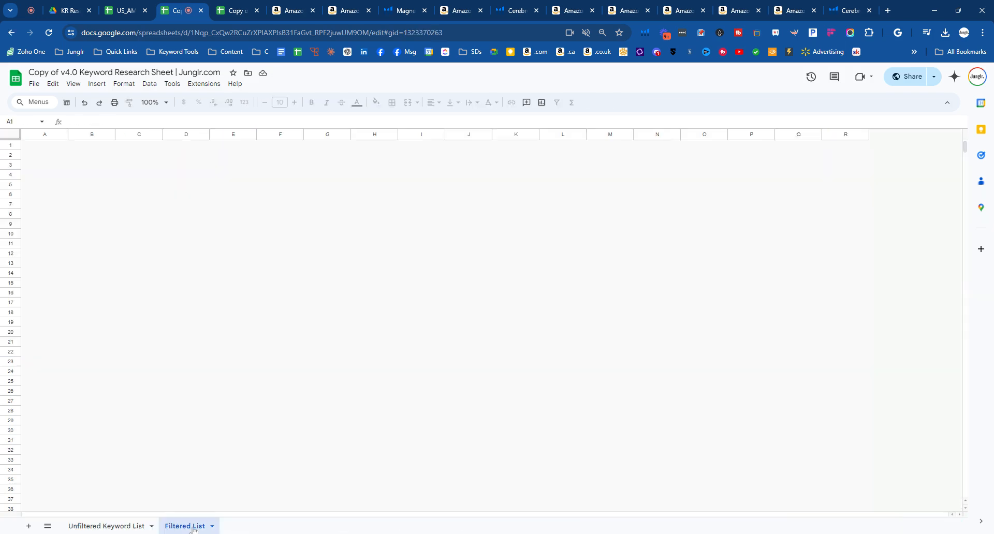
drag(485, 515, 806, 515)
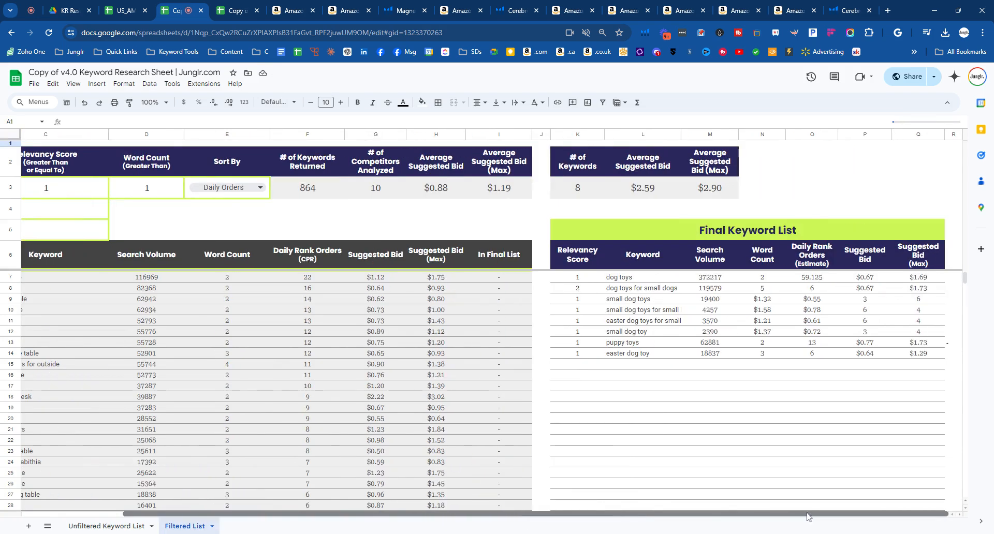
drag(580, 280, 903, 377)
key(Delete)
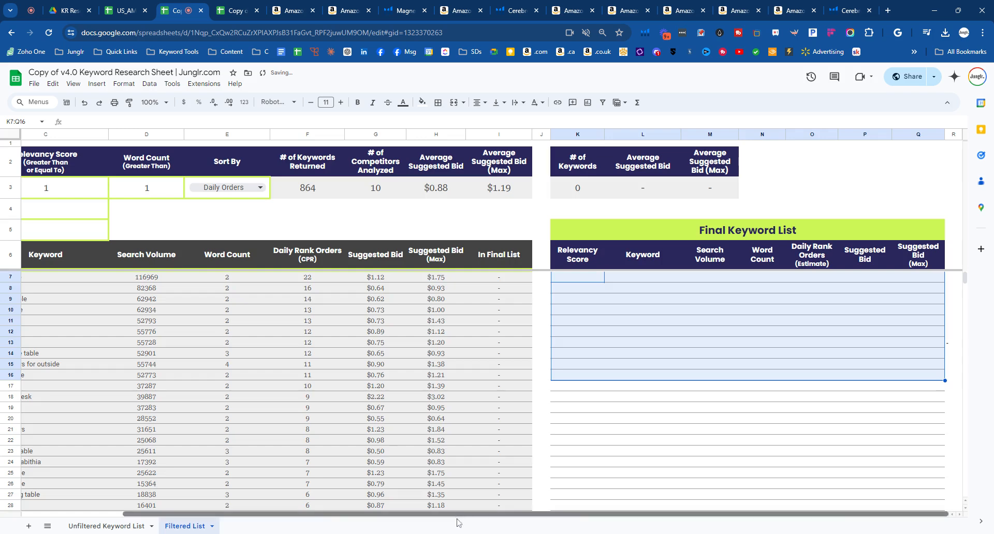
- Try a minimum Search Volume of 100 in the Filtered List filters and check the number of keywords returned
drag(464, 515, 363, 516)
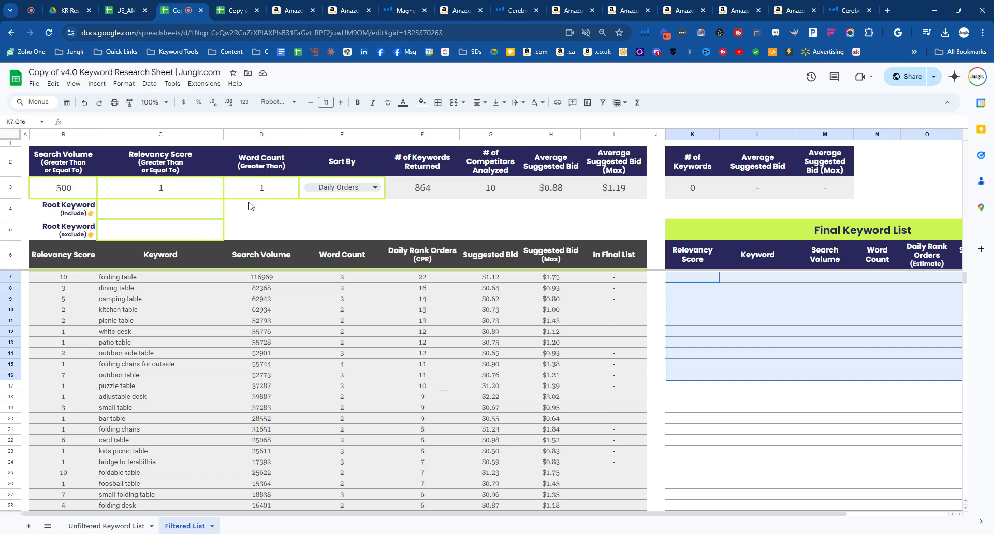
click(258, 230)
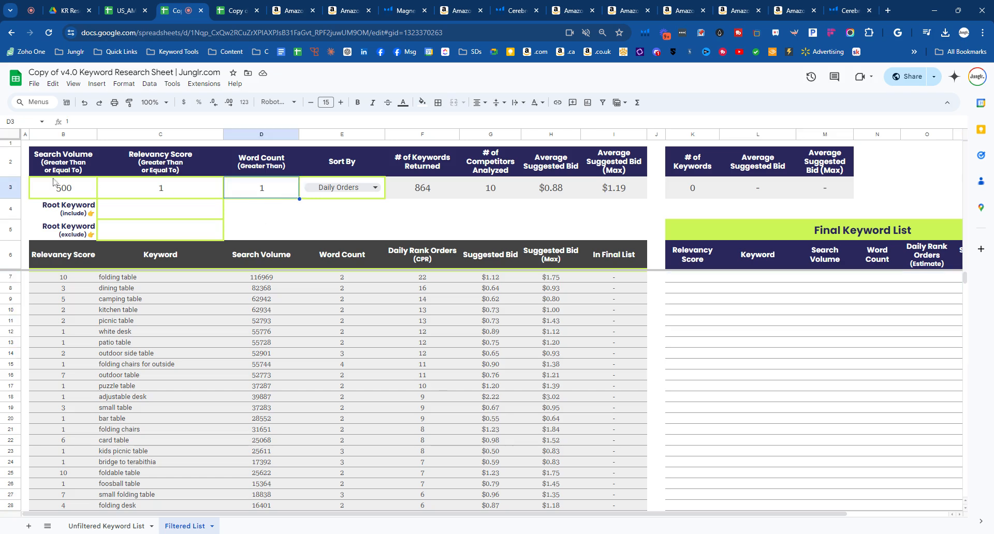
drag(54, 158, 57, 199)
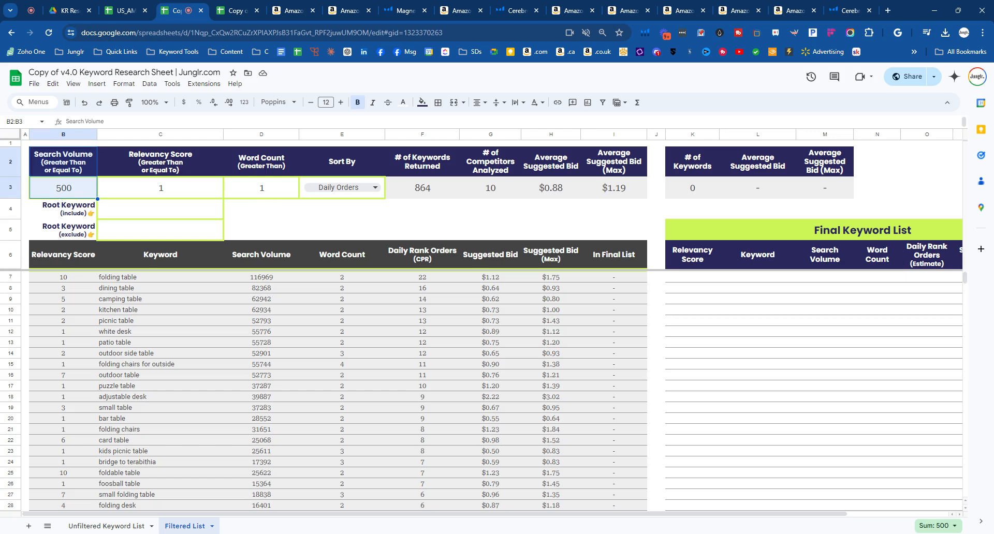
drag(434, 163, 436, 196)
click(67, 196)
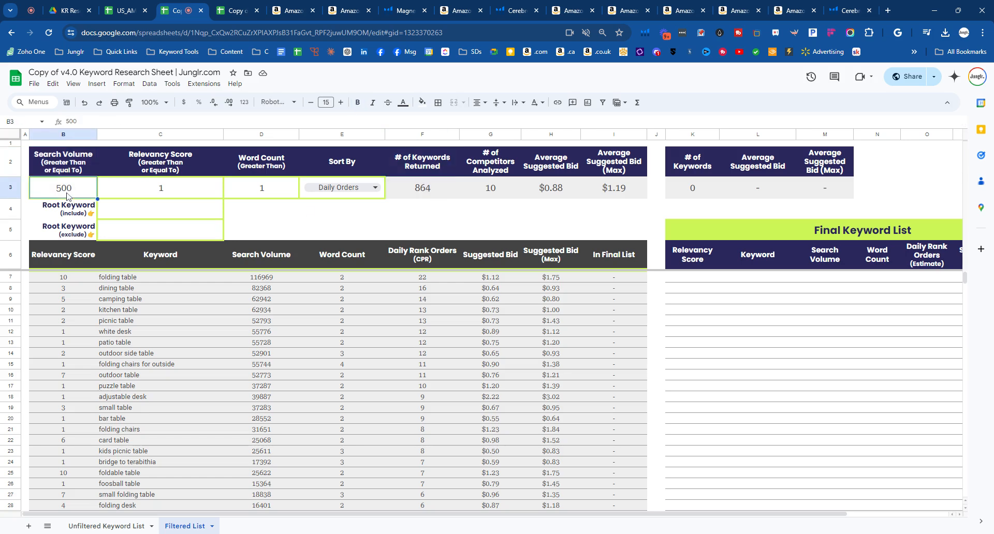
text(100)
key(Return)
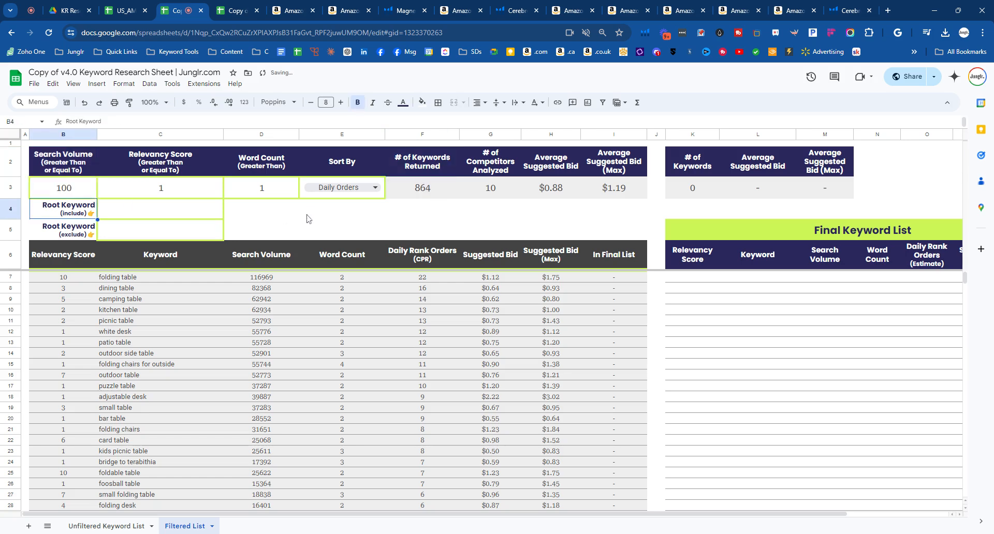
click(420, 189)
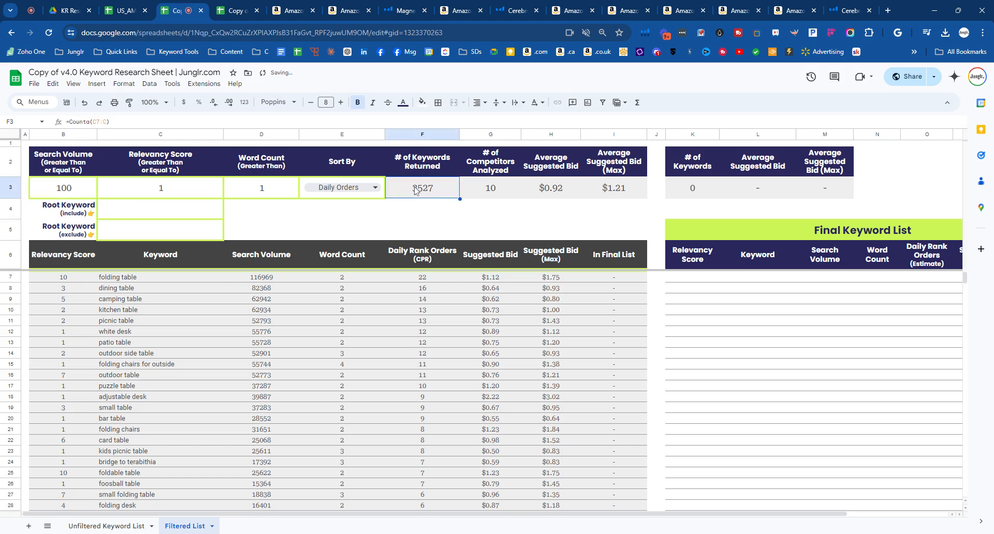
- Set the minimum Search Volume filter to 50
click(64, 190)
double_click(67, 191)
drag(74, 185, 21, 187)
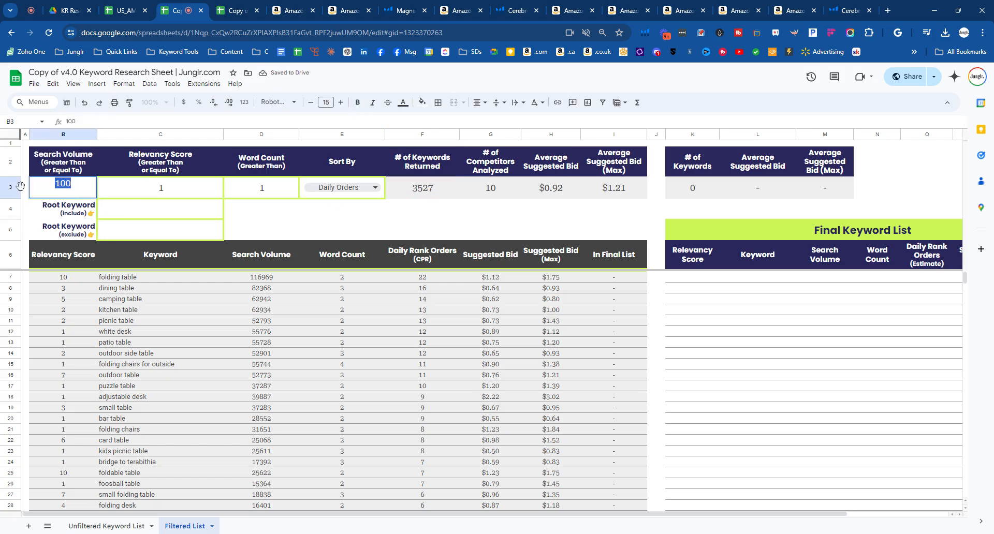
text(50)
key(Return)
click(287, 226)
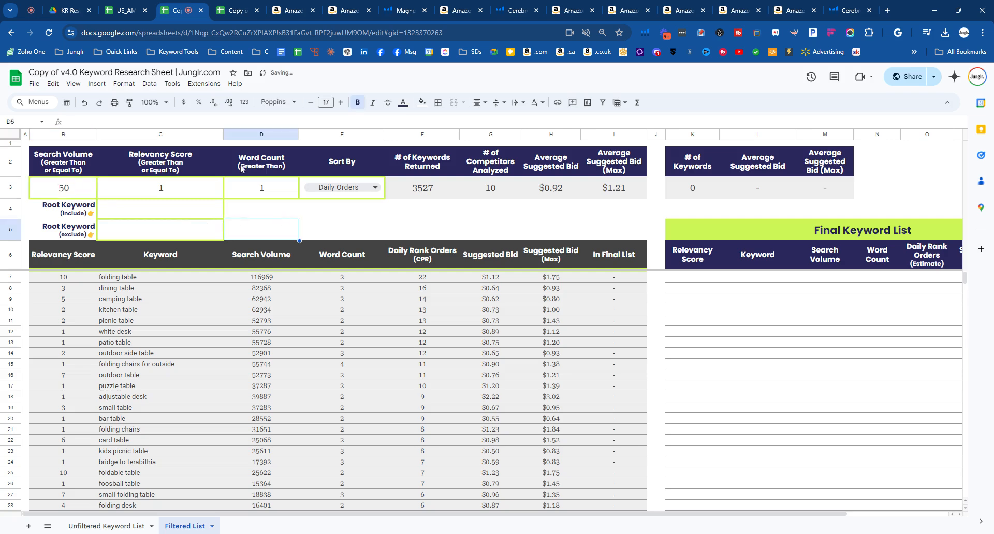
- Review the Relevancy Score filter alongside the Competitor (Relevancy) Rank Position on the Unfiltered Keyword List, and return to the Filtered List
drag(243, 169, 252, 184)
click(196, 189)
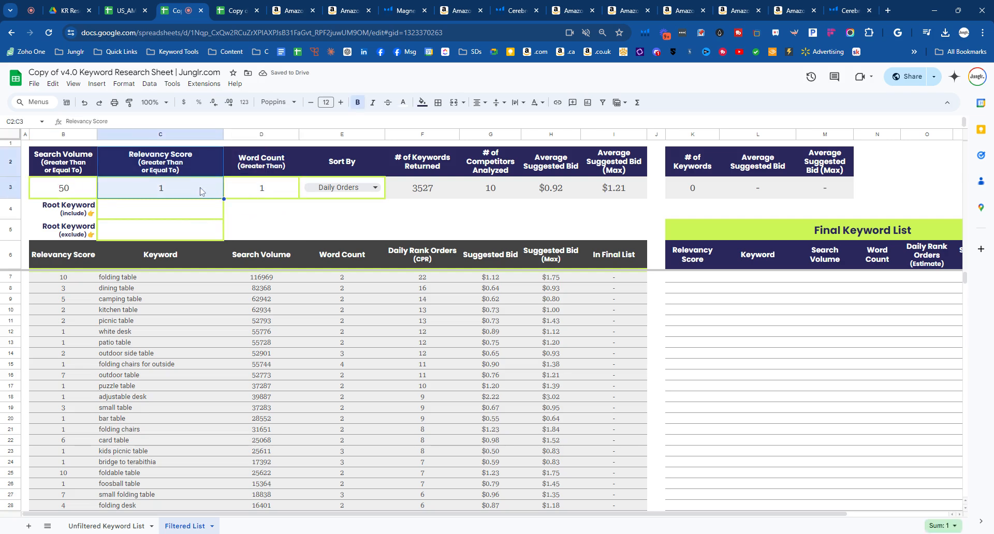
double_click(194, 192)
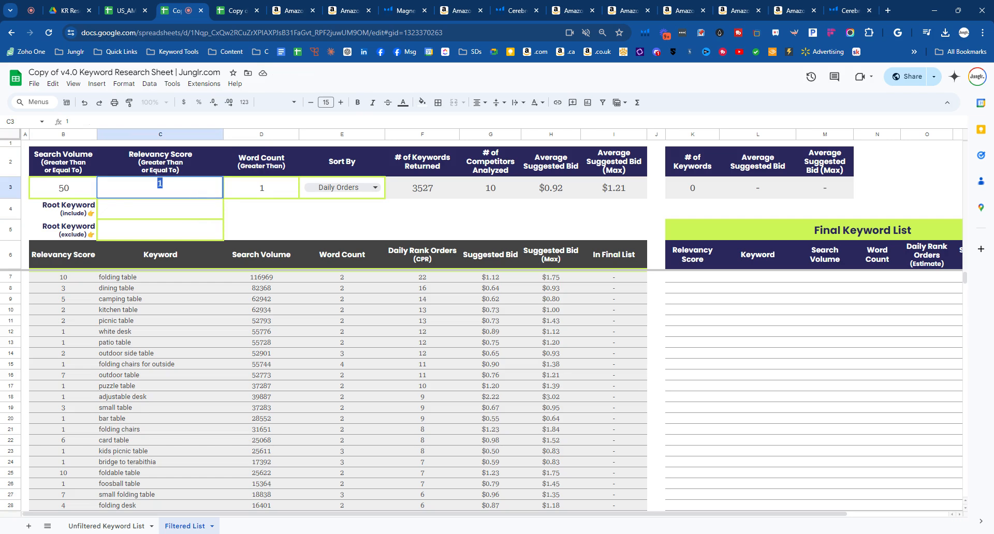
click(284, 216)
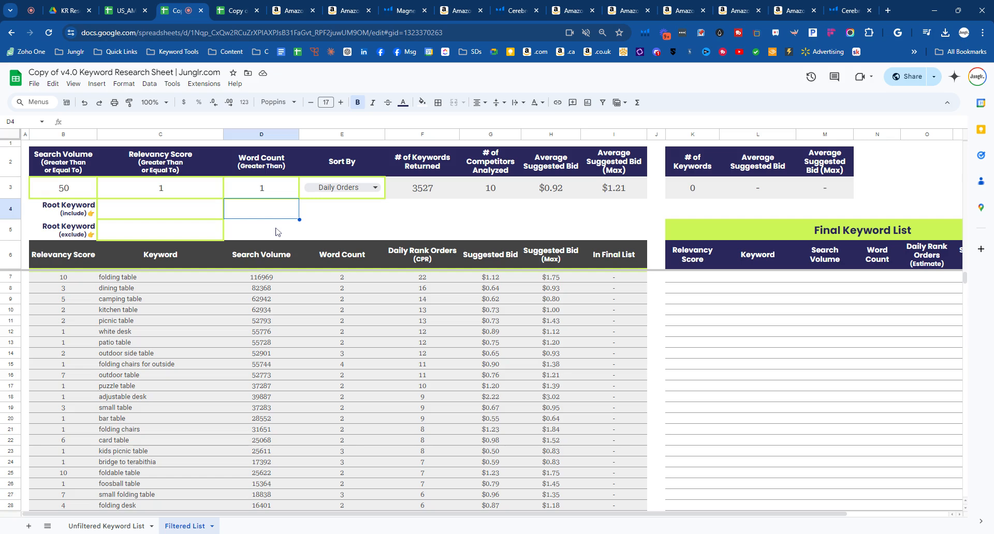
click(107, 526)
click(196, 172)
drag(175, 152, 178, 177)
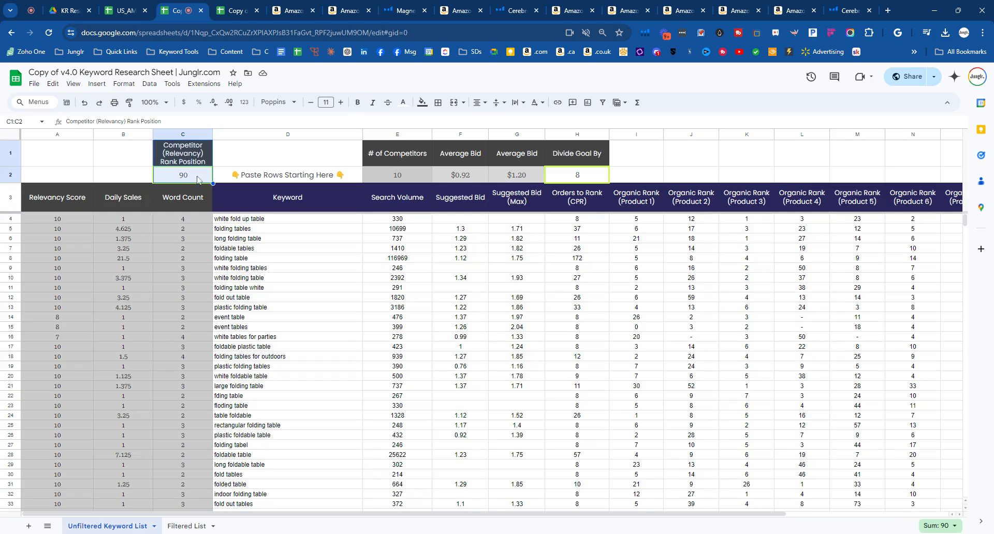
click(186, 526)
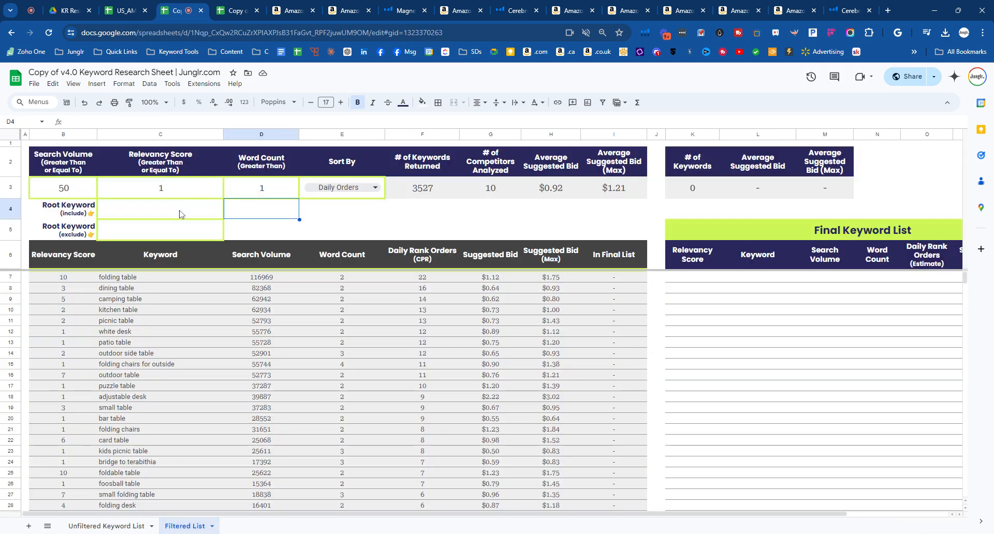
- Compare the relevancy scores of the white desk, outdoor side table and folding table rows in the filtered keywords
drag(72, 289, 630, 333)
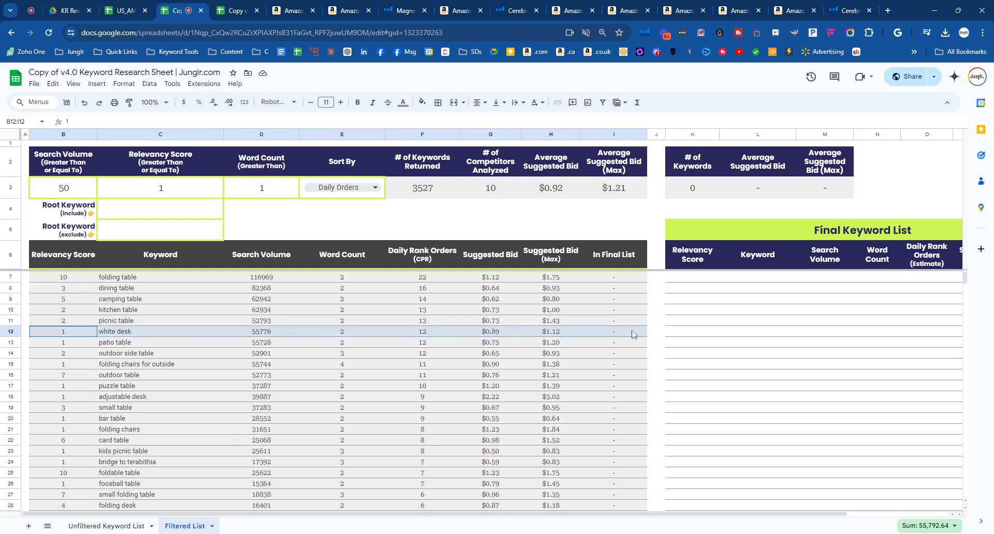
click(74, 334)
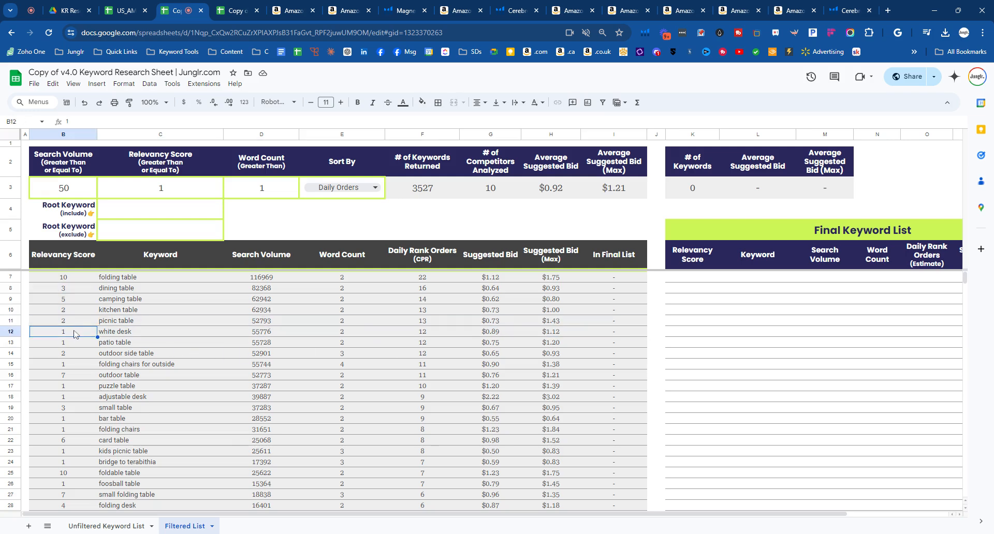
double_click(74, 332)
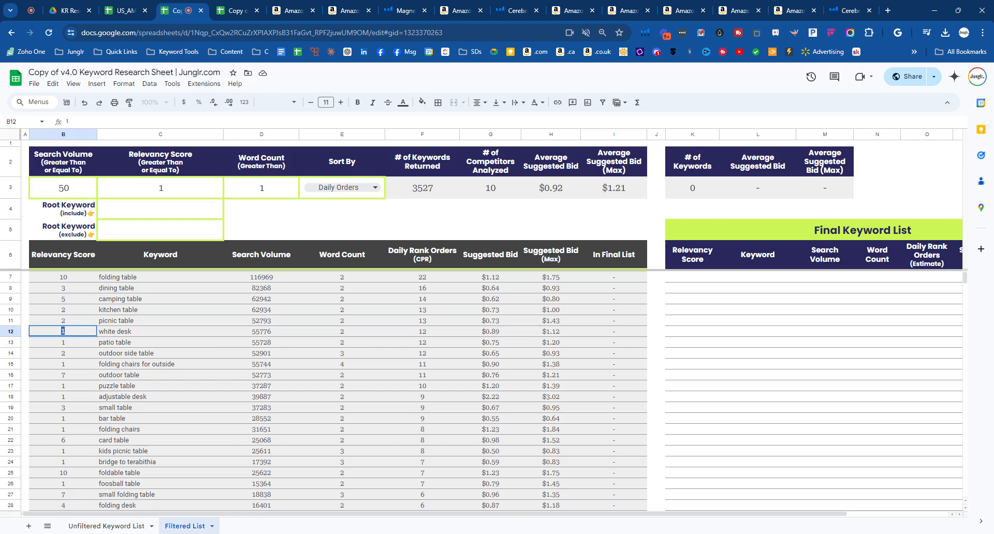
click(73, 342)
click(71, 357)
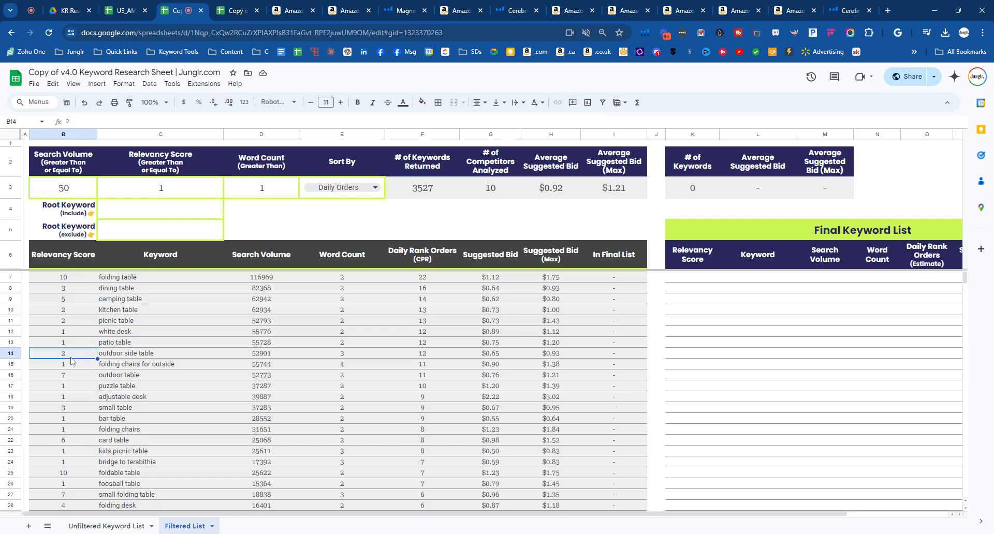
drag(71, 359, 622, 356)
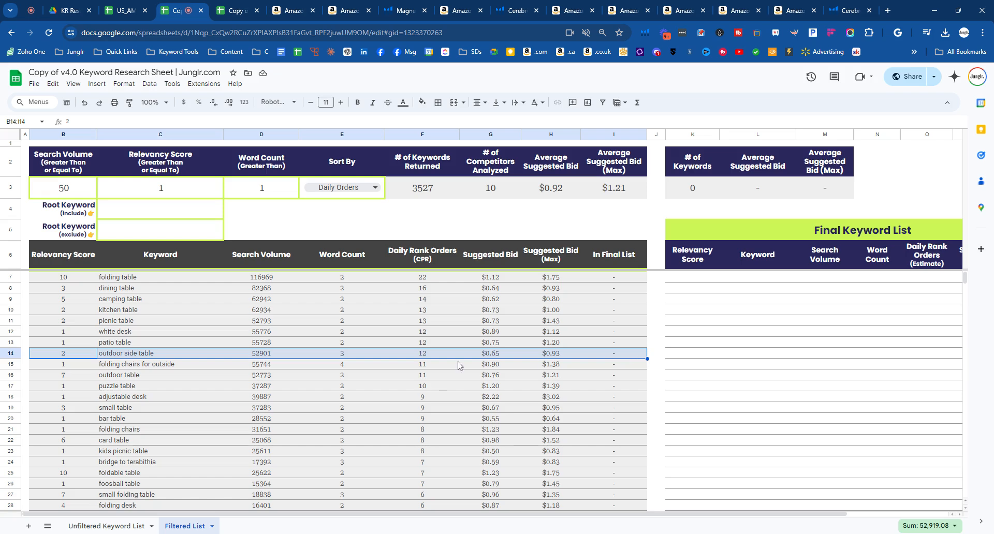
click(81, 279)
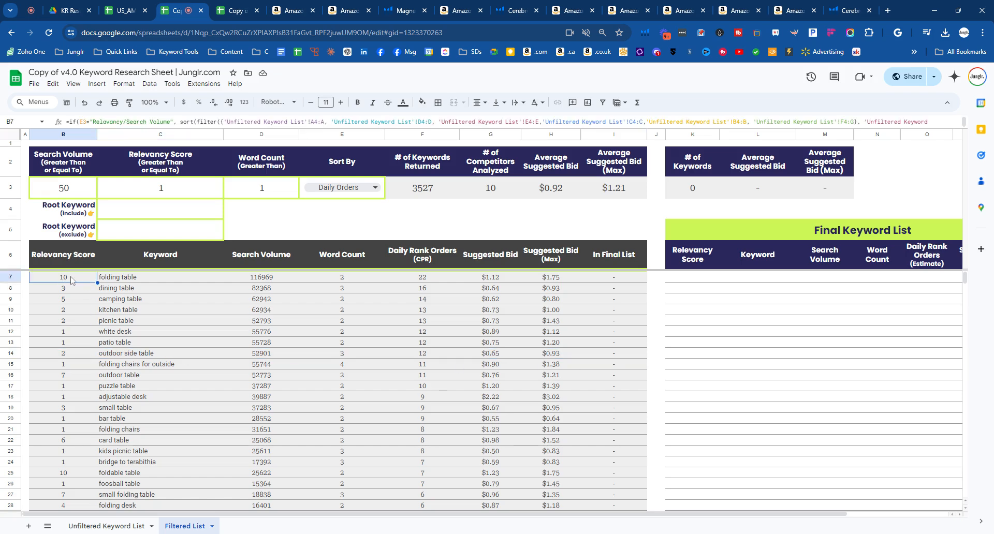
drag(74, 280, 621, 280)
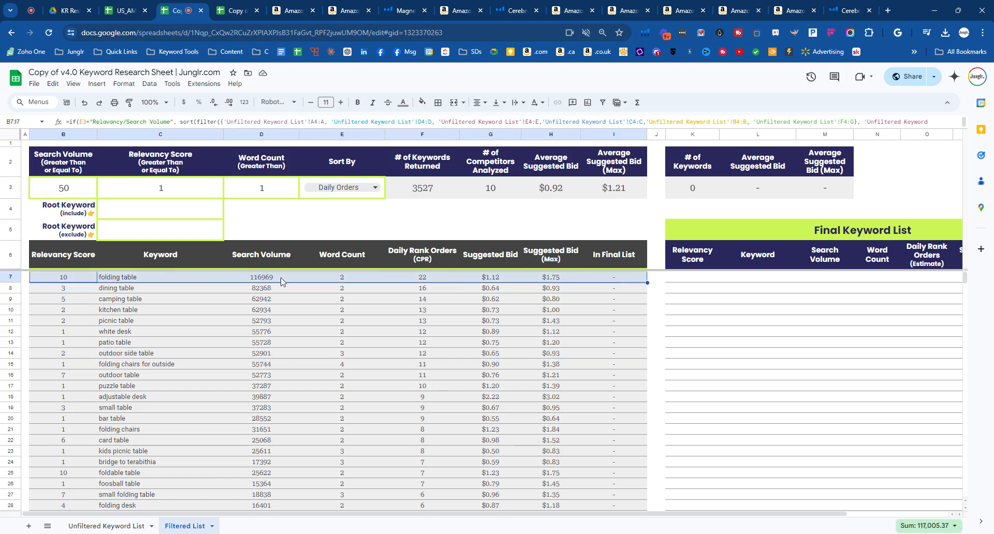
click(86, 282)
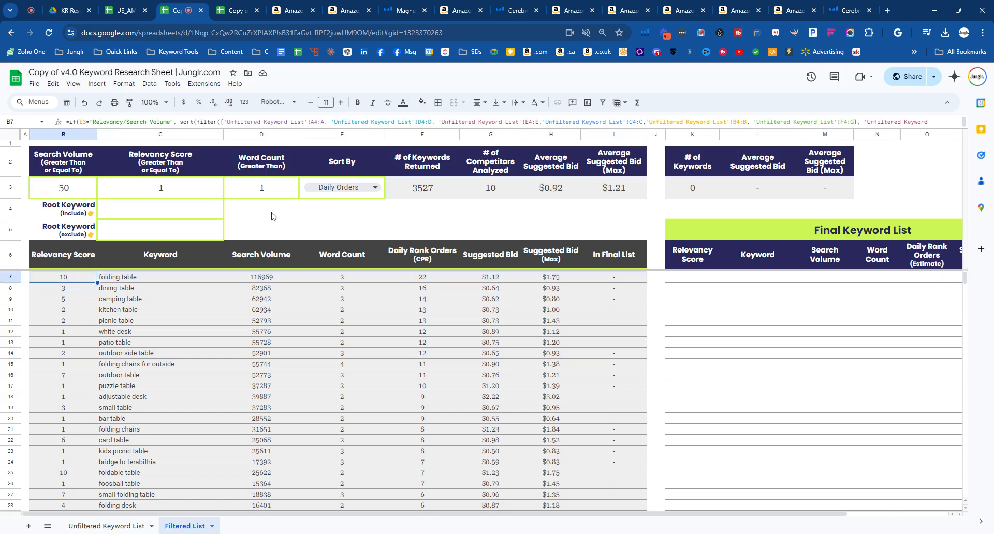
- Set the minimum Relevancy Score filter to 4 and look over the first keyword rows, including folding table 6ft
click(155, 183)
double_click(160, 184)
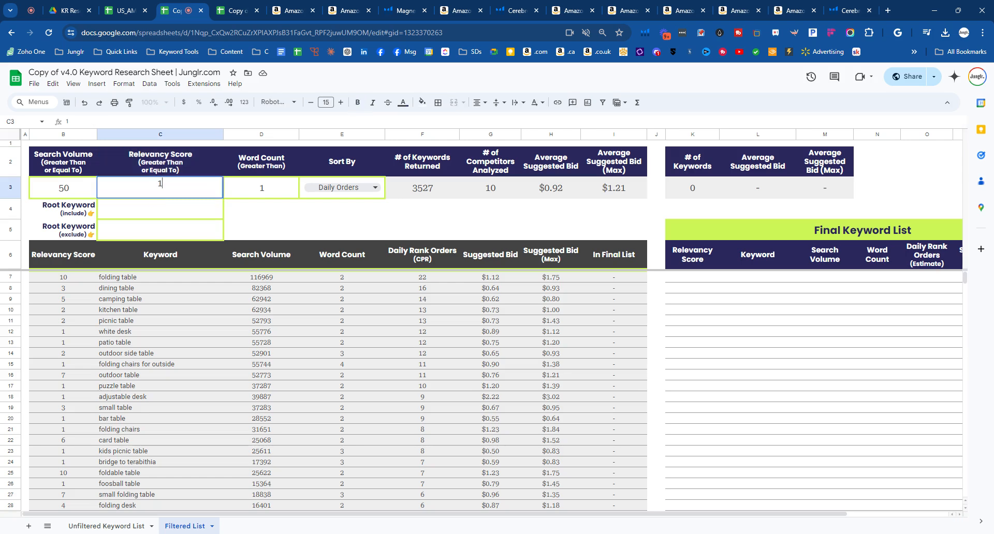
text(4)
click(246, 231)
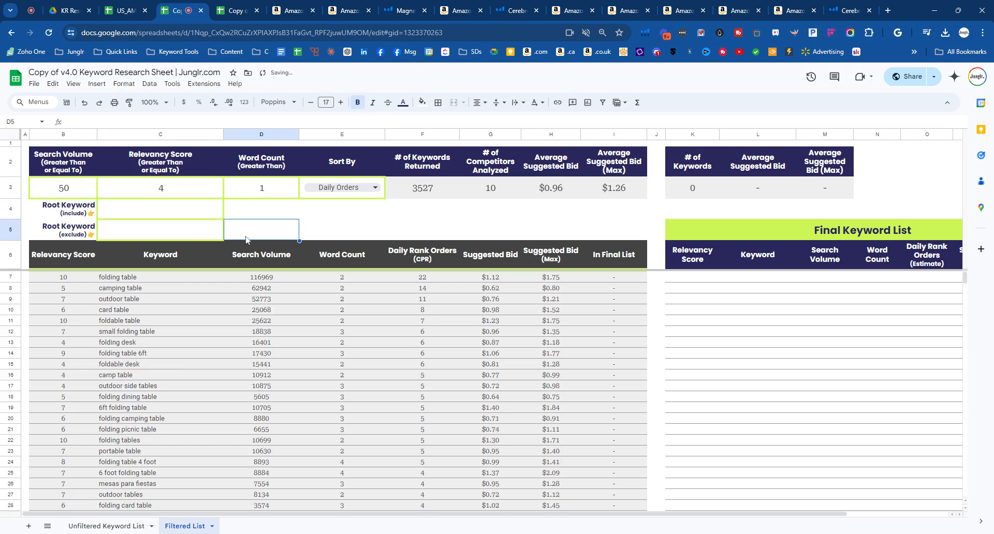
drag(64, 278, 637, 398)
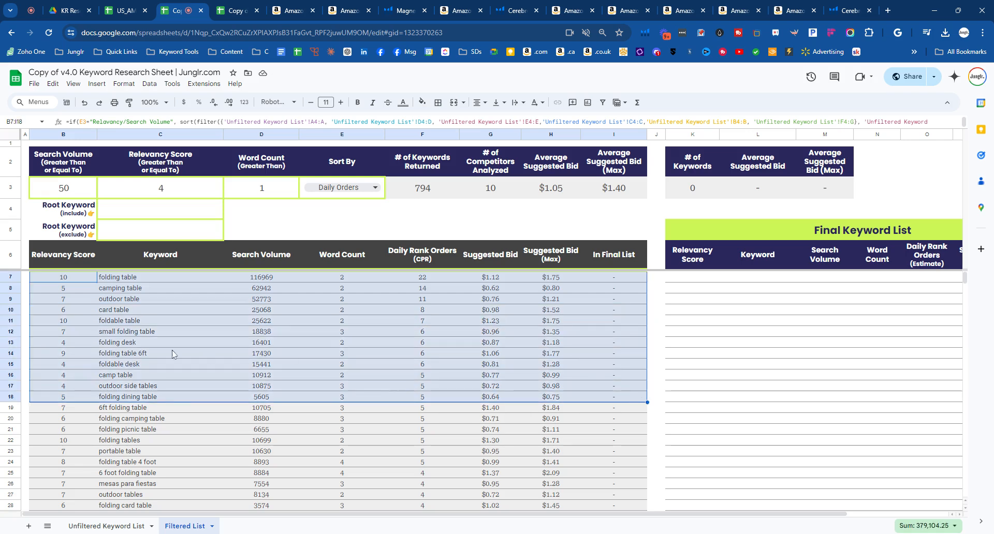
drag(58, 352, 607, 358)
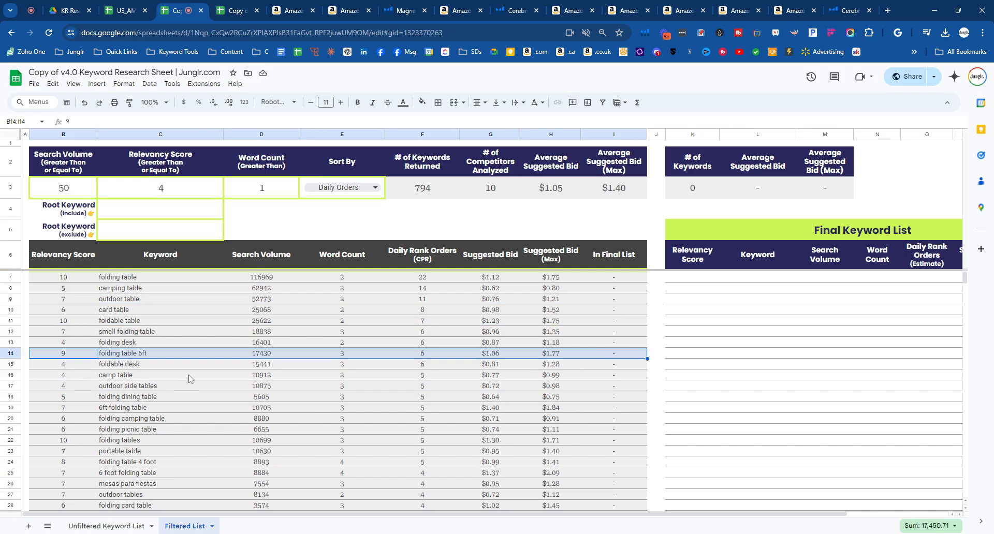
- Sort the filtered keywords by Relavancy/Search Volume and undo the accidental move of keyword rows onto the header row
click(375, 189)
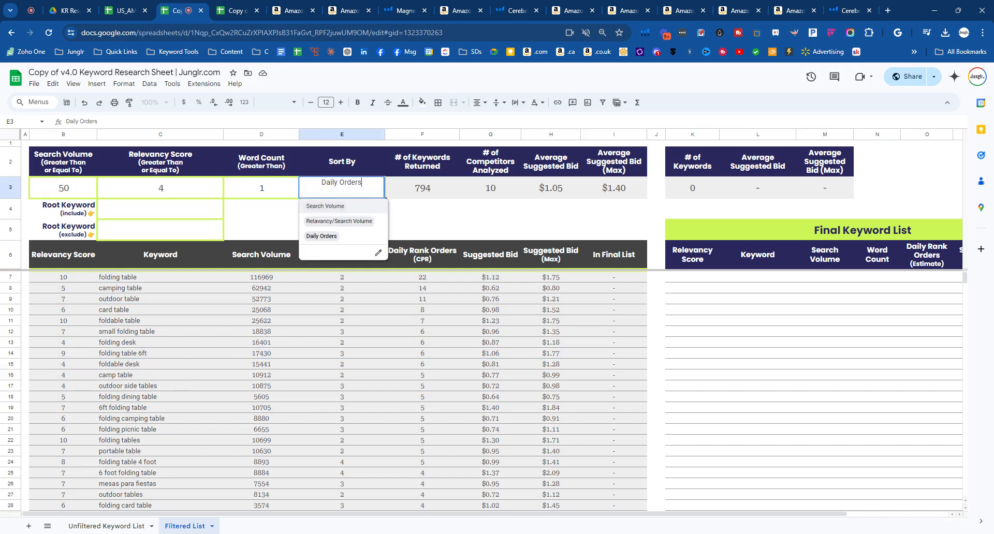
click(367, 223)
drag(75, 284, 613, 441)
drag(263, 272, 258, 264)
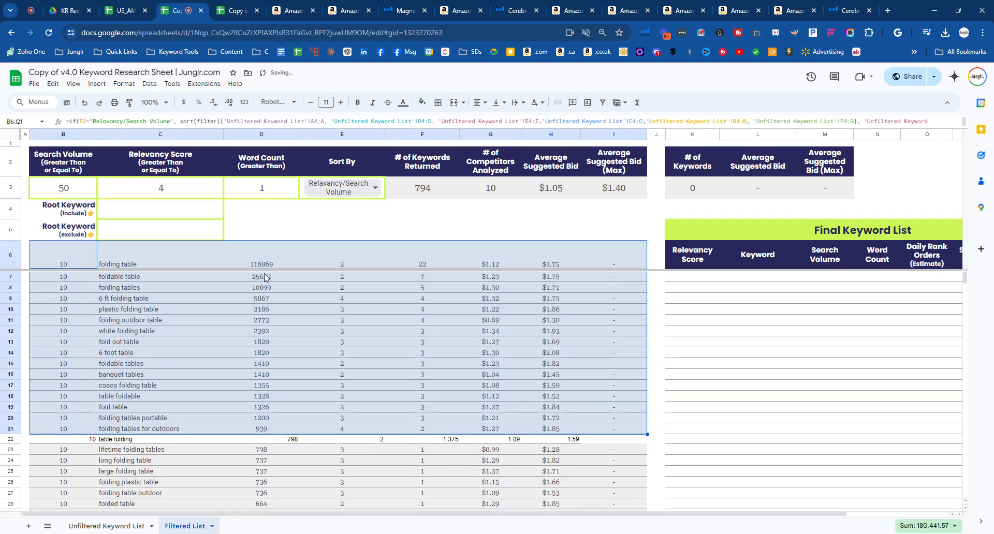
click(85, 103)
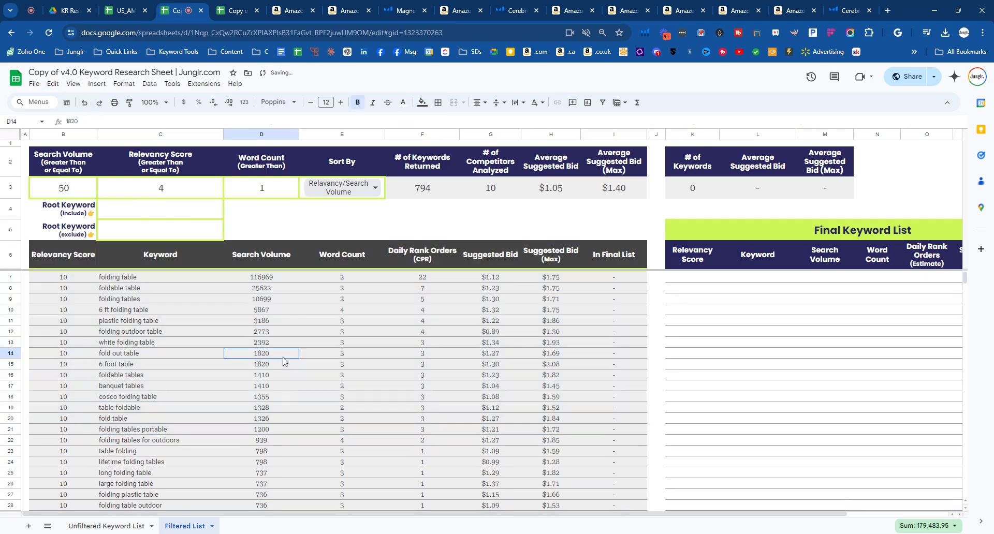
drag(272, 279, 275, 460)
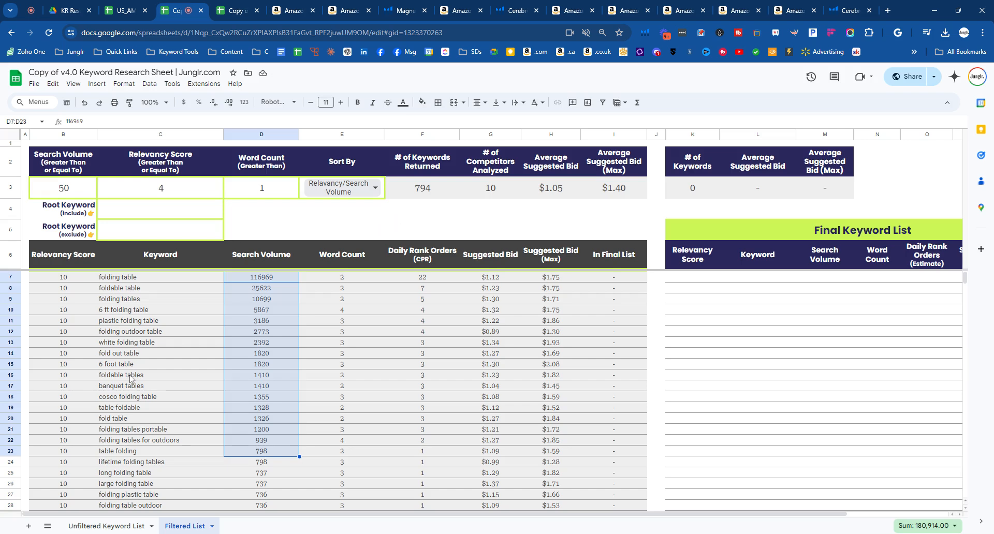
- Set the Word Count (Greater Than) filter to 0 and skim down the filtered keywords and back to the first rows
click(277, 188)
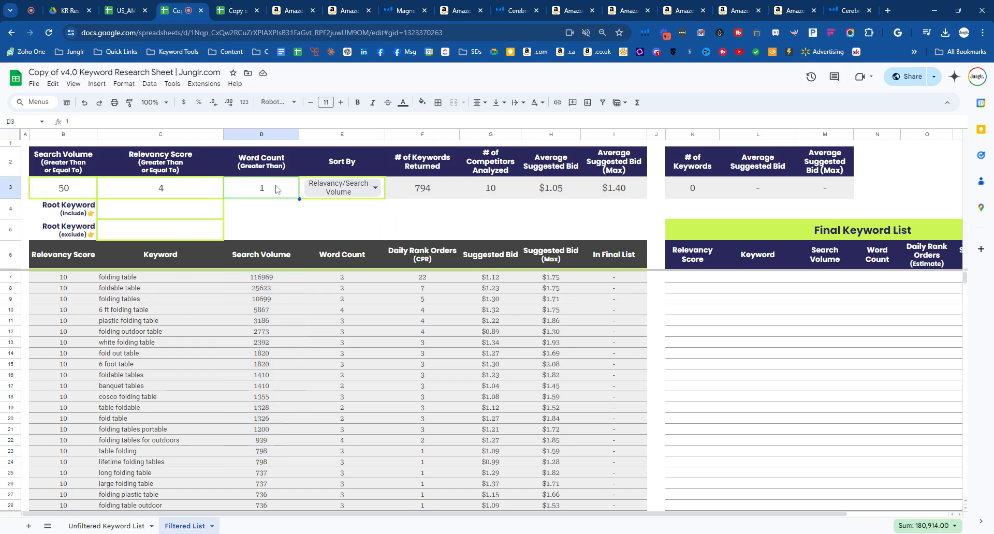
double_click(277, 188)
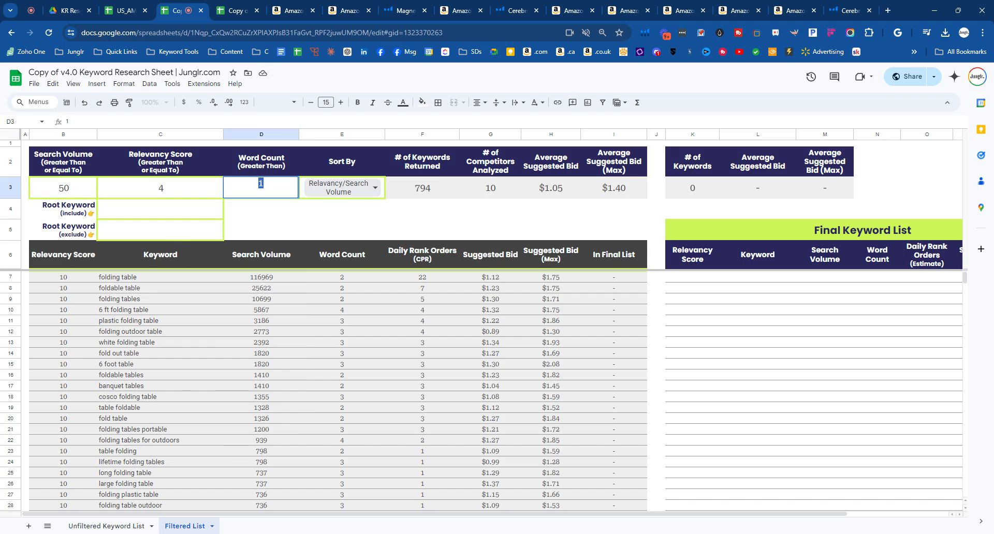
click(298, 225)
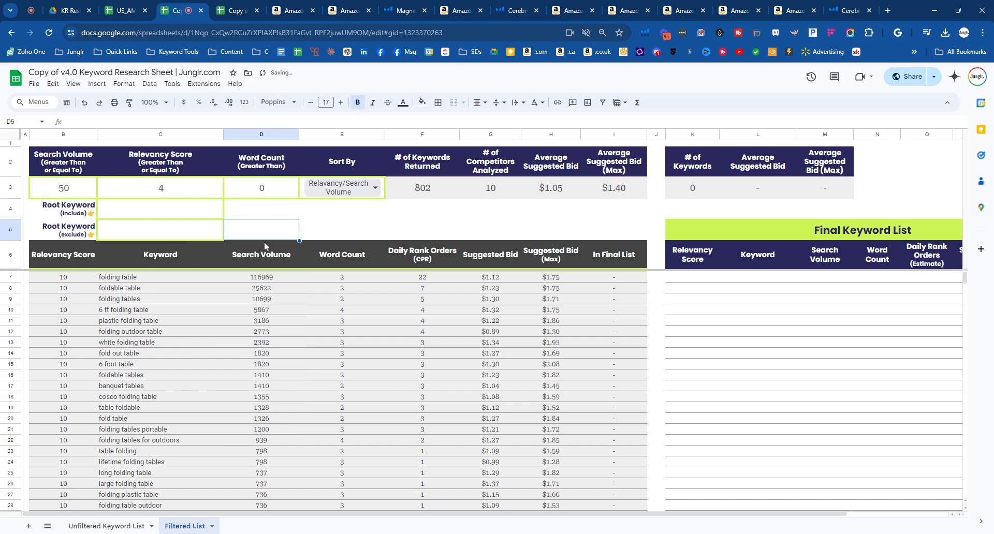
scroll(188, 296, down, 5)
scroll(188, 295, down, 4)
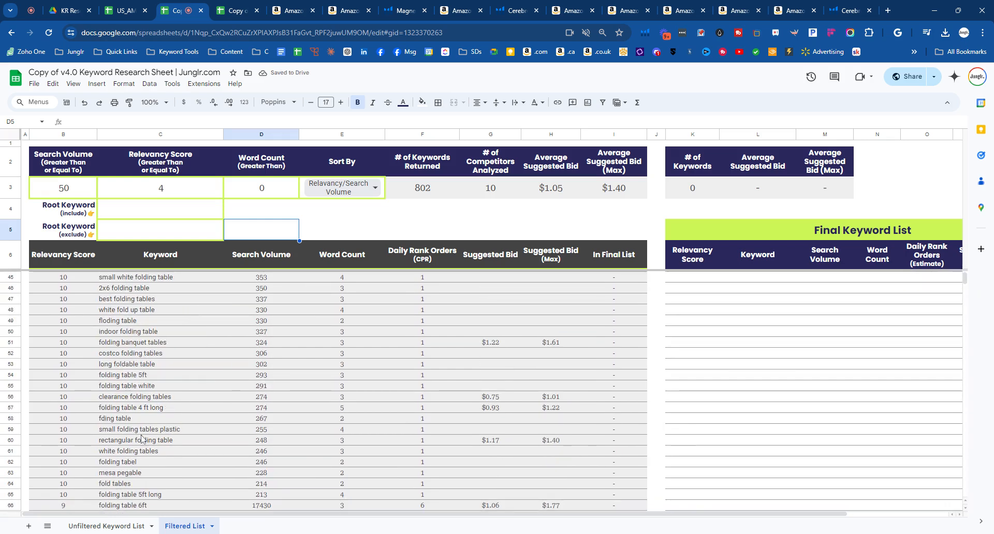
scroll(146, 430, down, 4)
scroll(148, 422, up, 17)
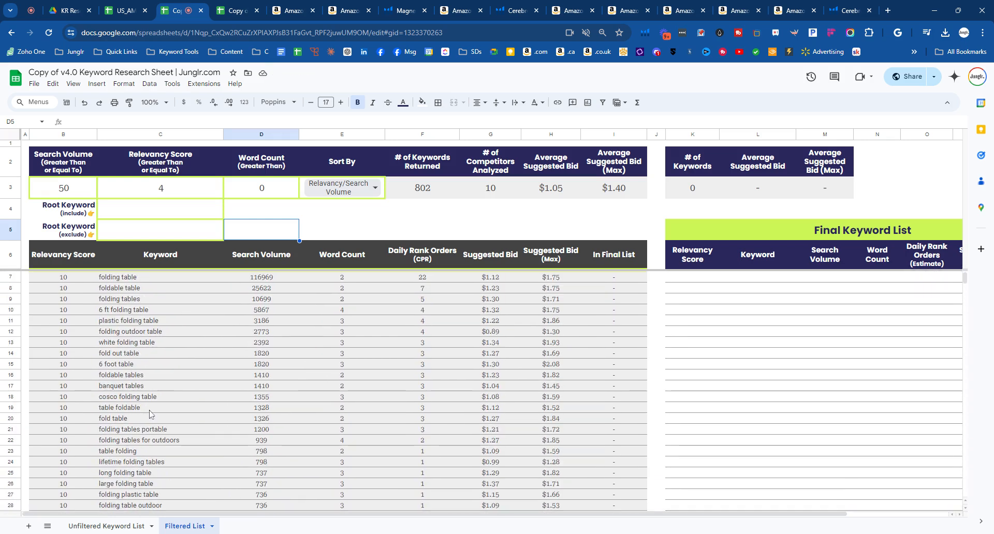
- Set the minimum Relevancy Score filter to 1 and lower it further to 0
click(179, 190)
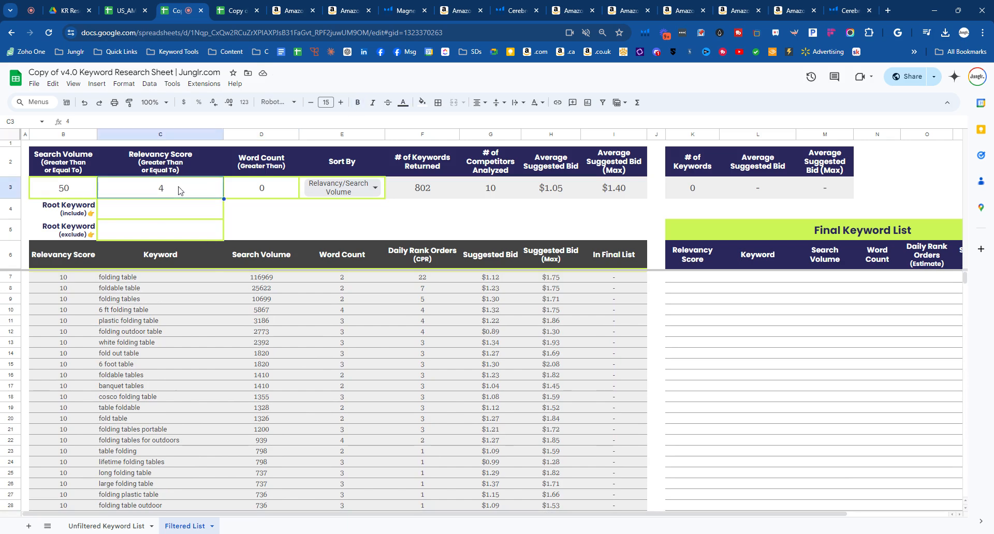
text(1)
key(Return)
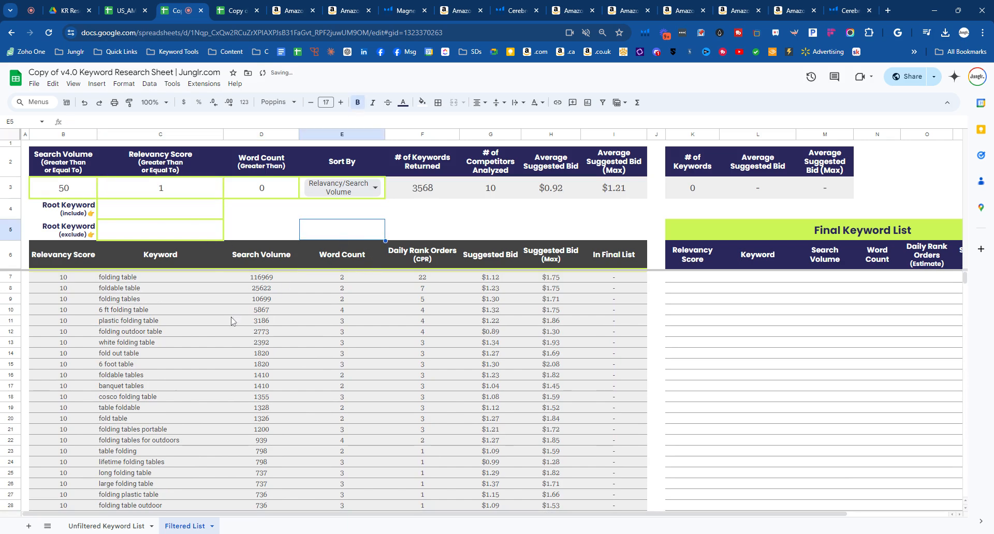
click(193, 197)
text(0)
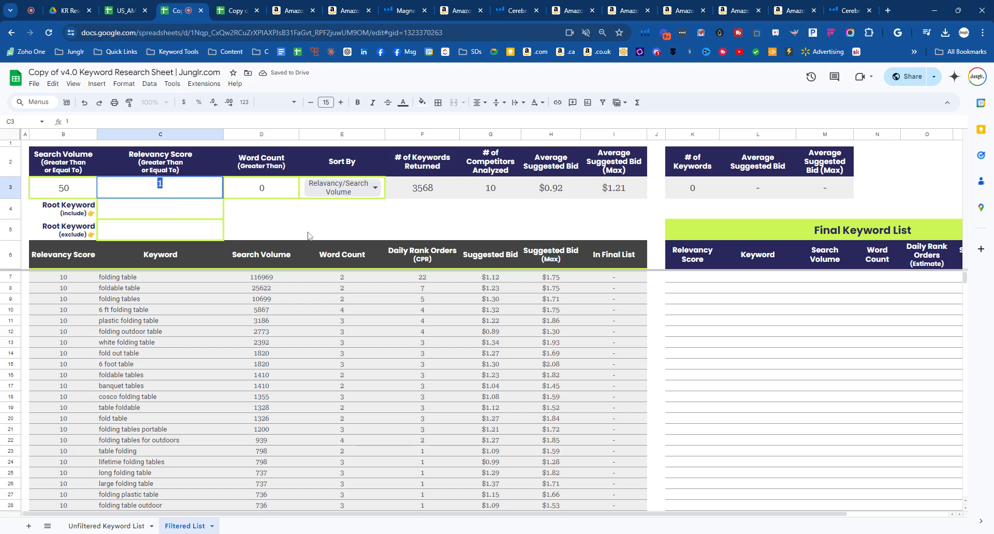
click(367, 229)
- Sort the filtered keywords by Daily Orders and look over the values in the first keyword row
click(357, 188)
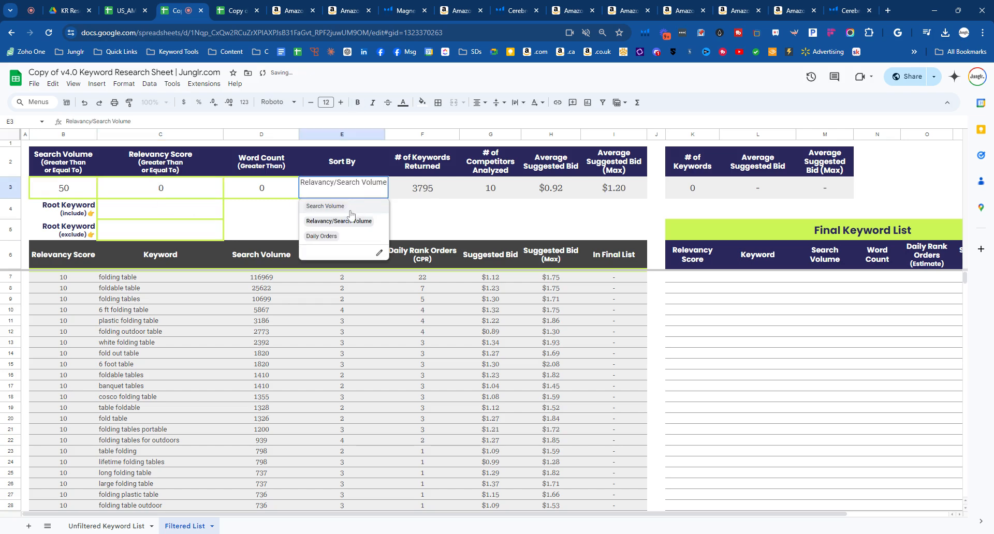
click(344, 239)
drag(69, 282, 562, 283)
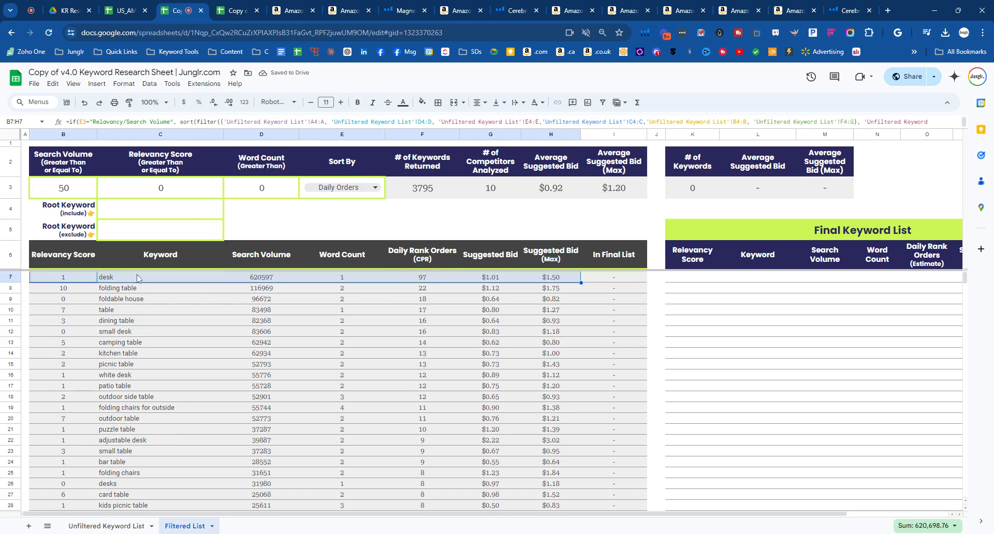
- Set the Word Count (Greater Than) filter to 1 and the minimum Relevancy Score filter to 4
click(263, 187)
text(1)
key(Return)
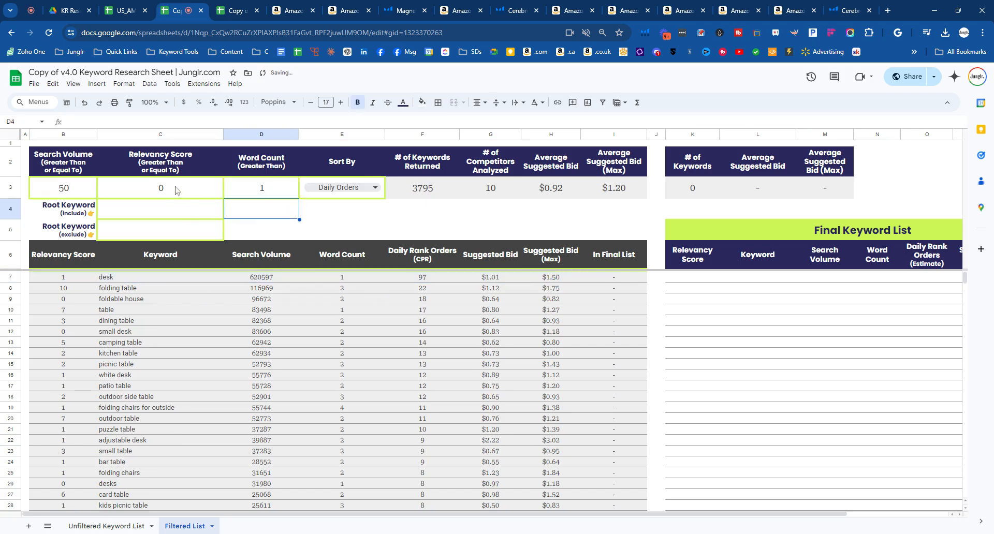
click(192, 196)
text(4)
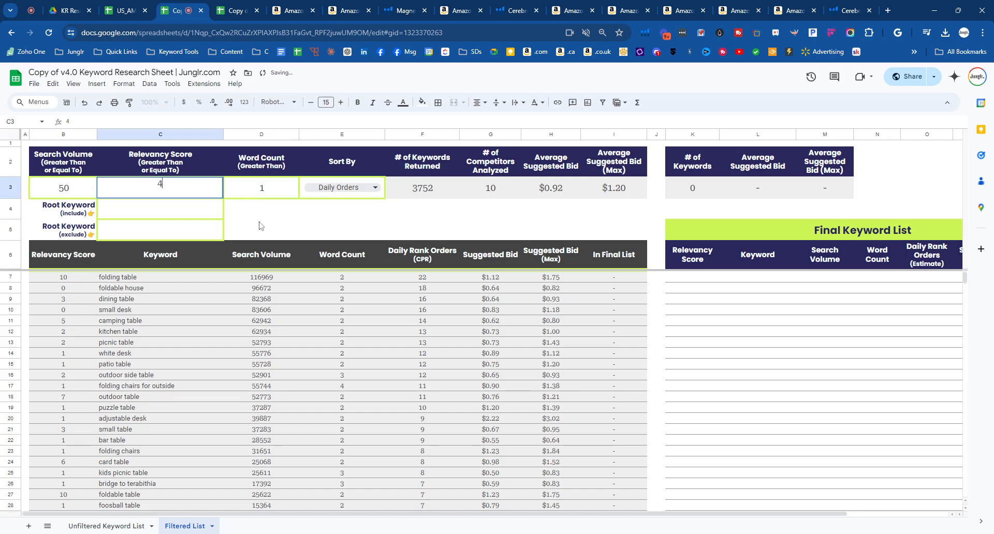
click(260, 226)
- Sort the filtered keywords by Relavancy/Search Volume
click(375, 187)
click(369, 220)
click(418, 222)
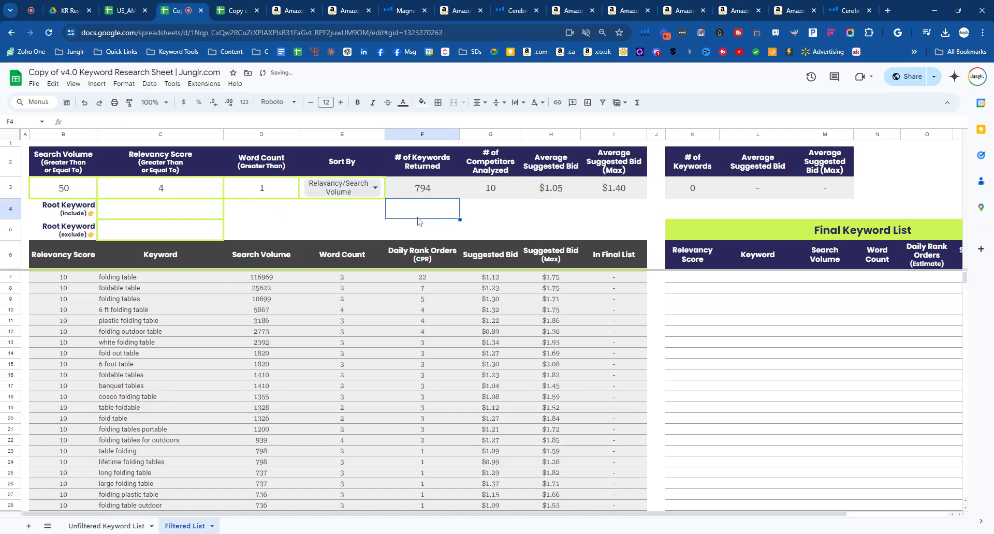
- Set the Word Count (Greater Than) filter to 3 and look over the longer keyword phrases in the first rows
drag(272, 168, 270, 202)
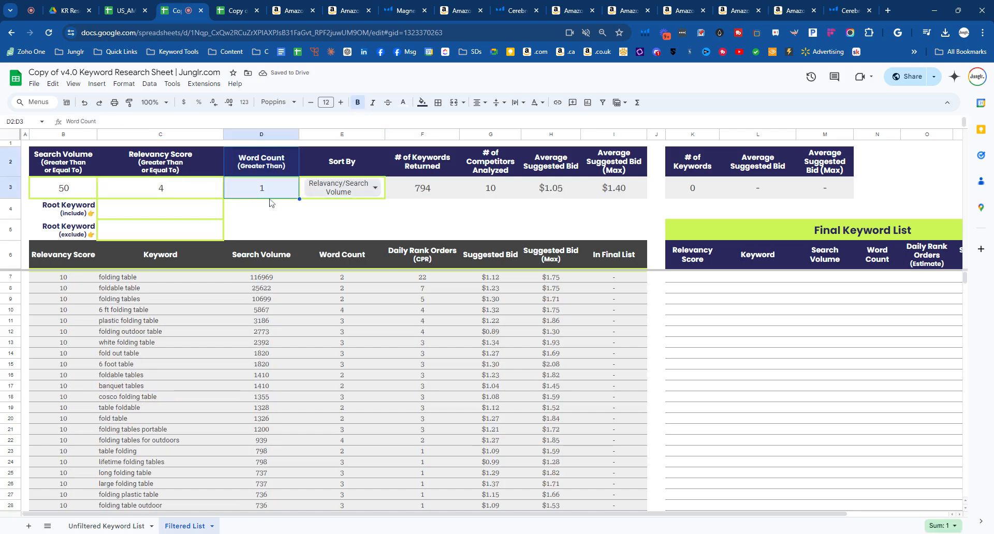
click(279, 187)
key(Return)
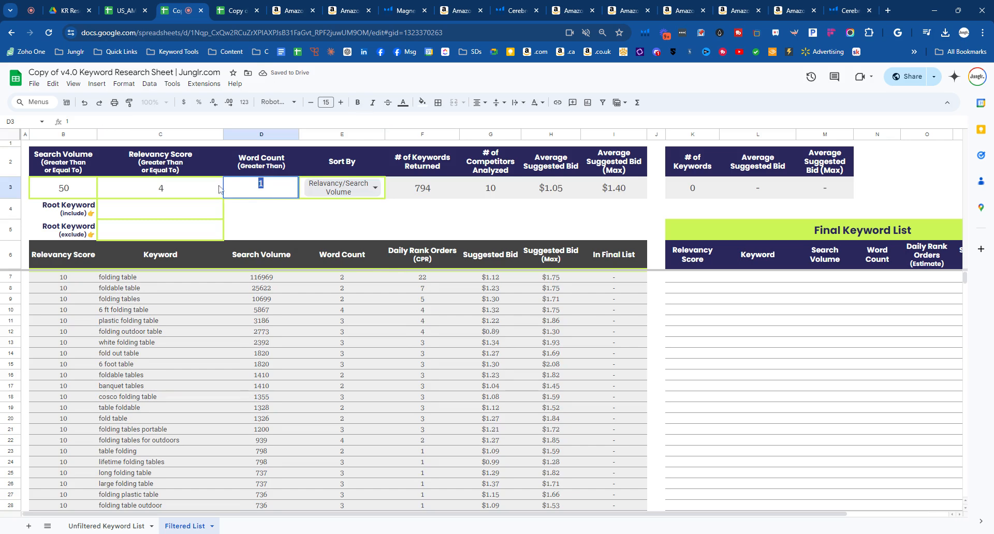
text(3)
click(308, 231)
drag(106, 280, 110, 408)
- Set the Word Count (Greater Than) filter back to 1
click(244, 198)
text(1)
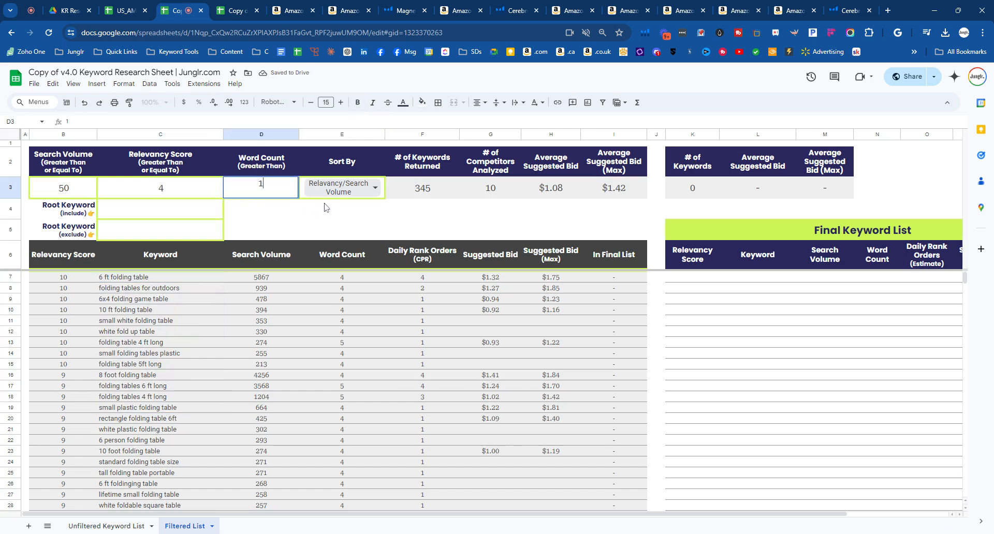
click(326, 220)
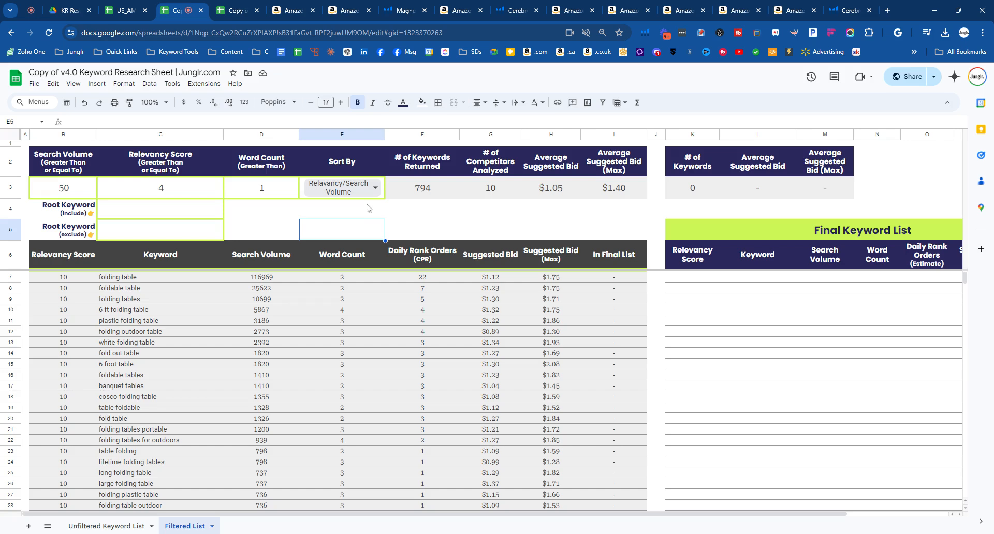
- Set the minimum Relevancy Score filter to 2
drag(76, 213, 145, 213)
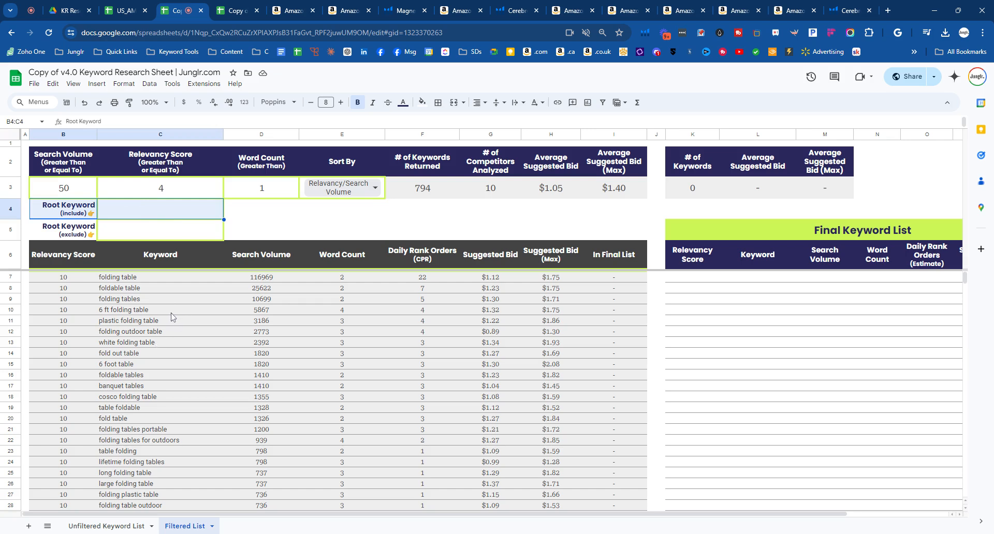
click(155, 196)
text(2)
click(285, 232)
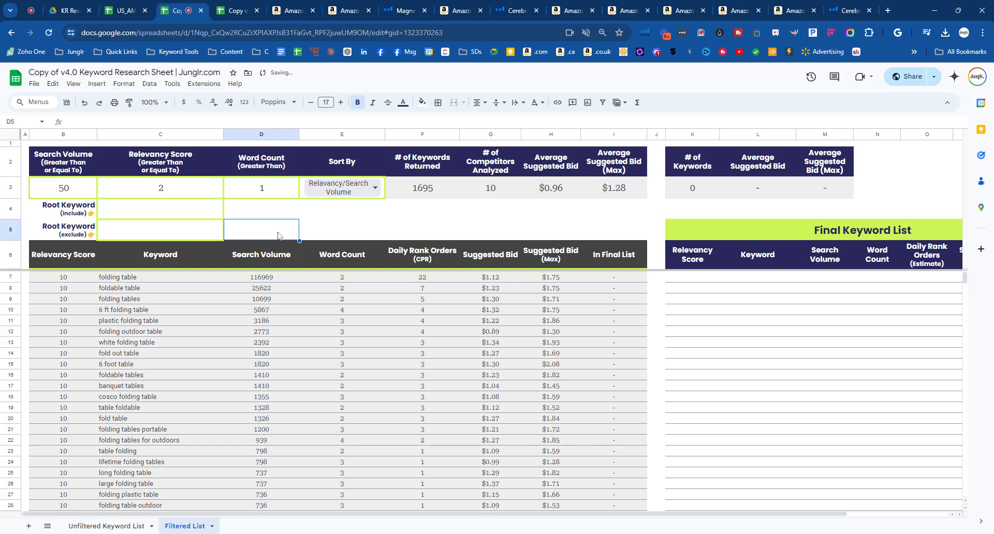
- Look through the filtered keywords for descriptive root words, such as "white" in the folding table phrases
scroll(154, 332, down, 4)
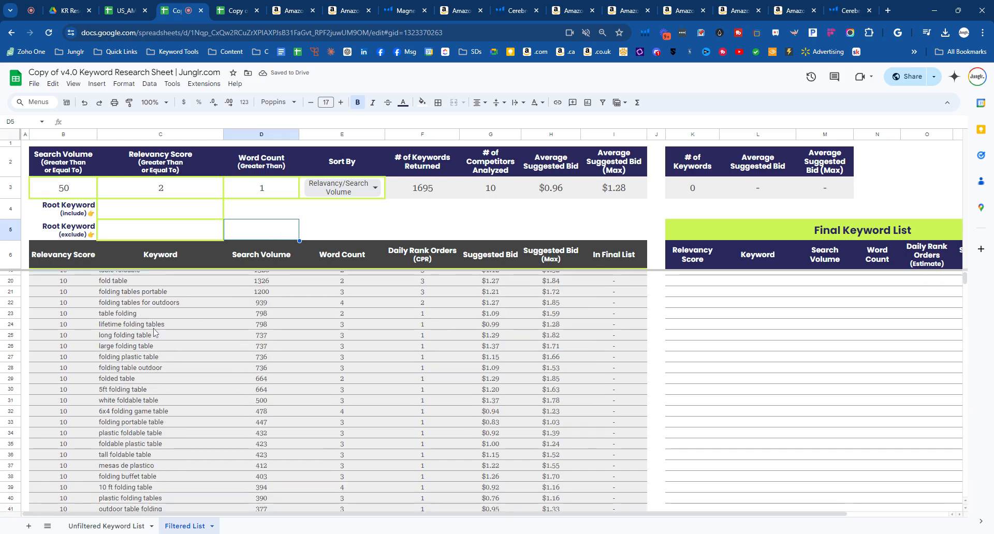
scroll(154, 332, down, 4)
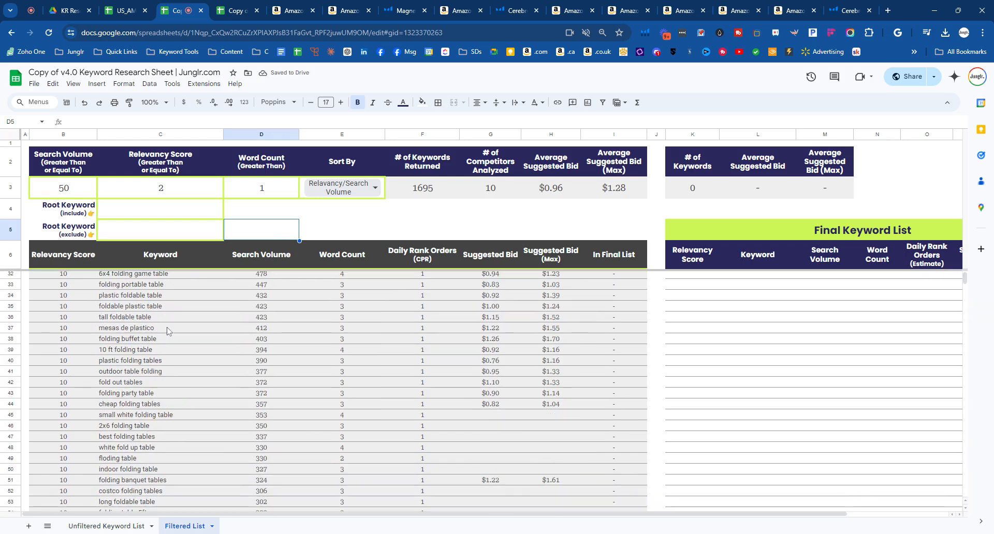
double_click(151, 393)
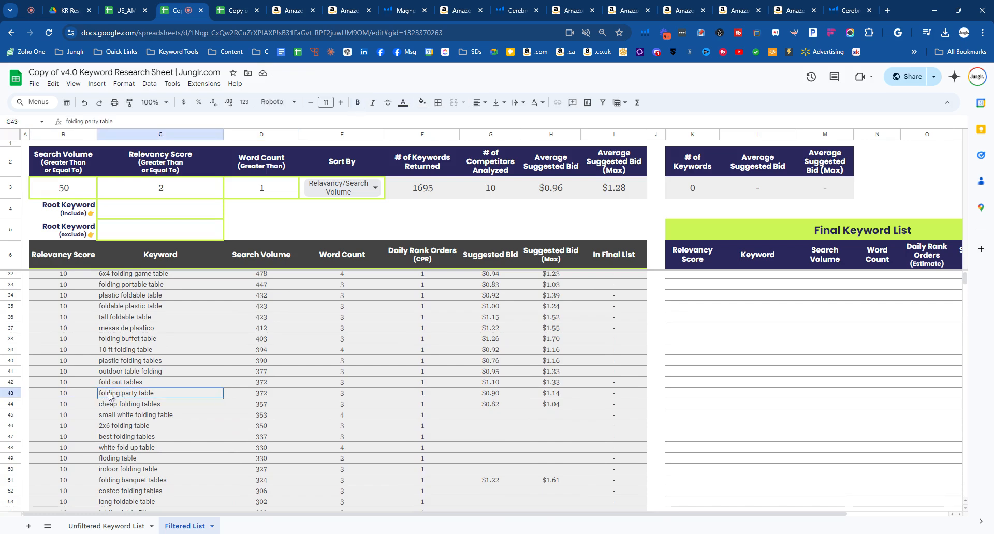
double_click(157, 405)
double_click(155, 415)
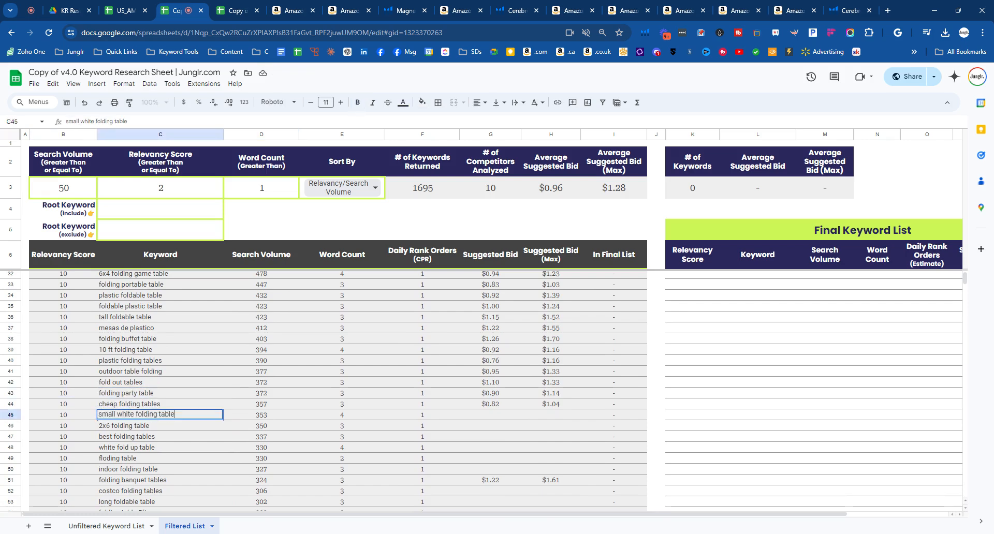
click(117, 415)
drag(129, 415, 134, 415)
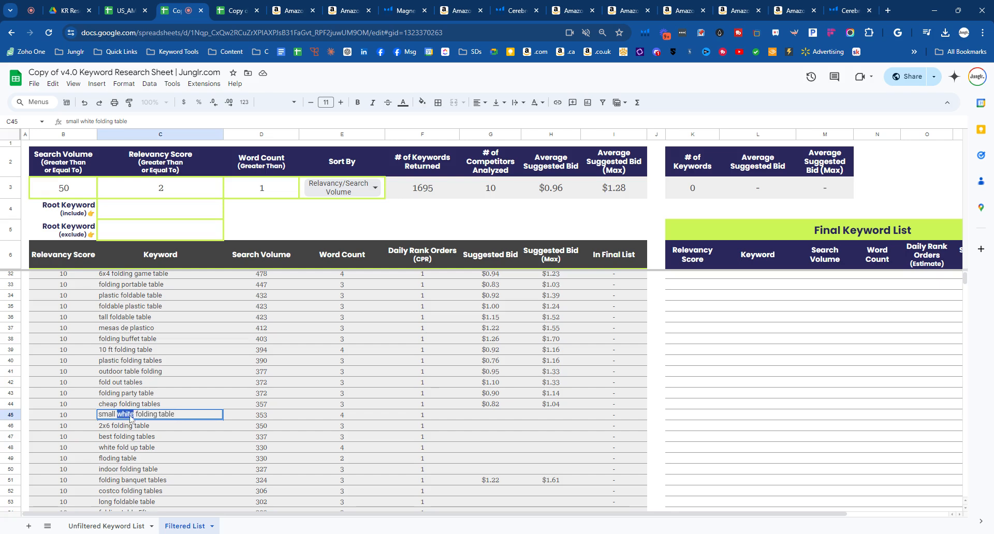
click(125, 396)
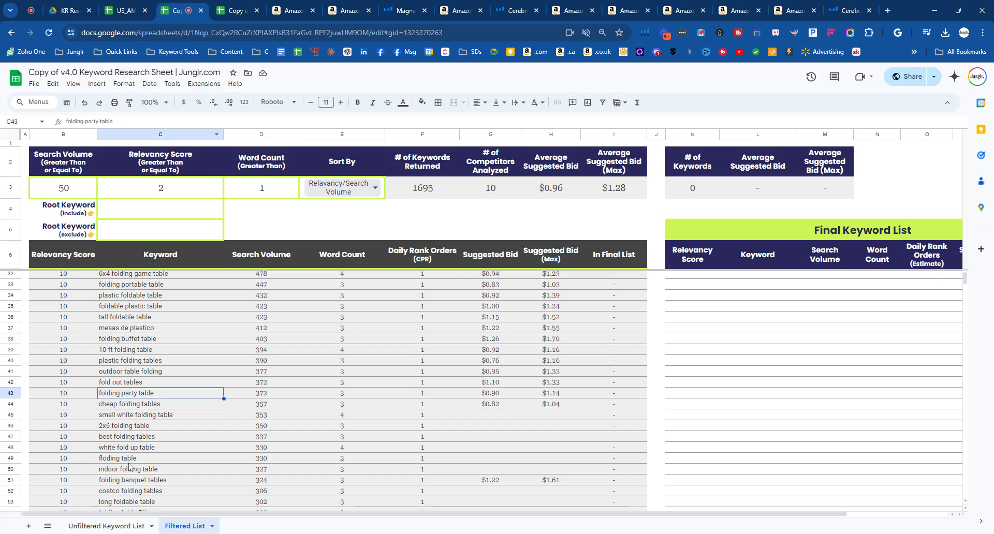
scroll(130, 468, down, 15)
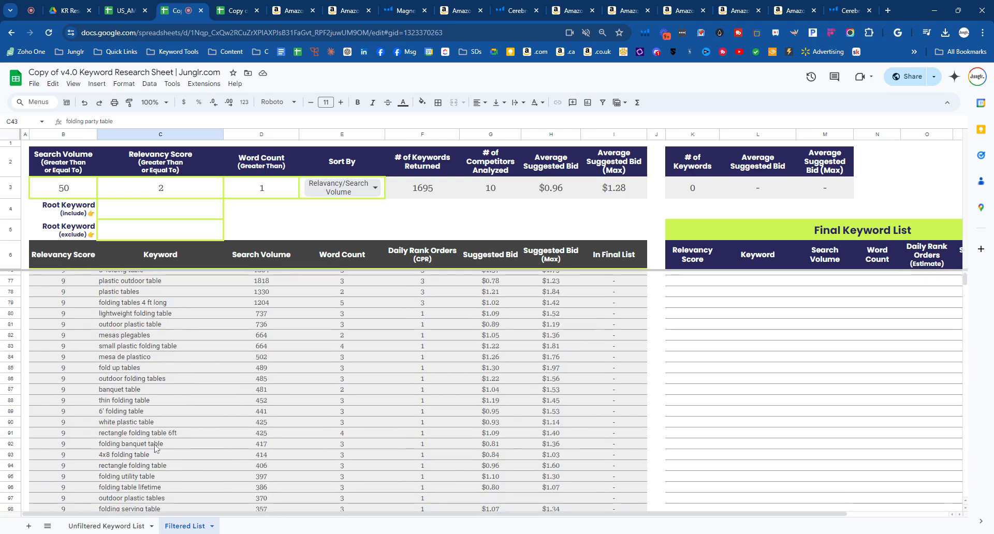
scroll(156, 455, up, 20)
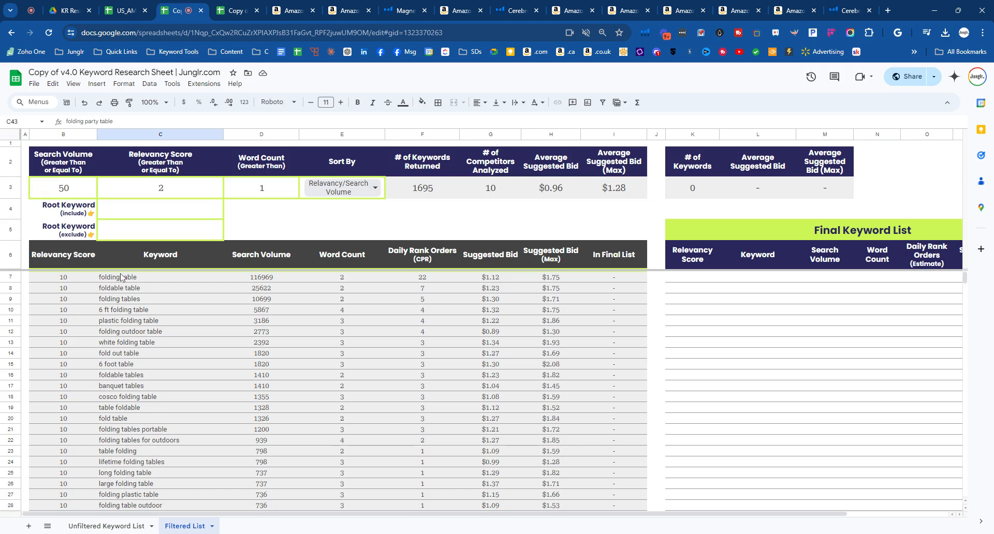
- Filter the list to keywords that include the root keyword "white" and look through the matching phrases
double_click(113, 215)
text(white)
key(Return)
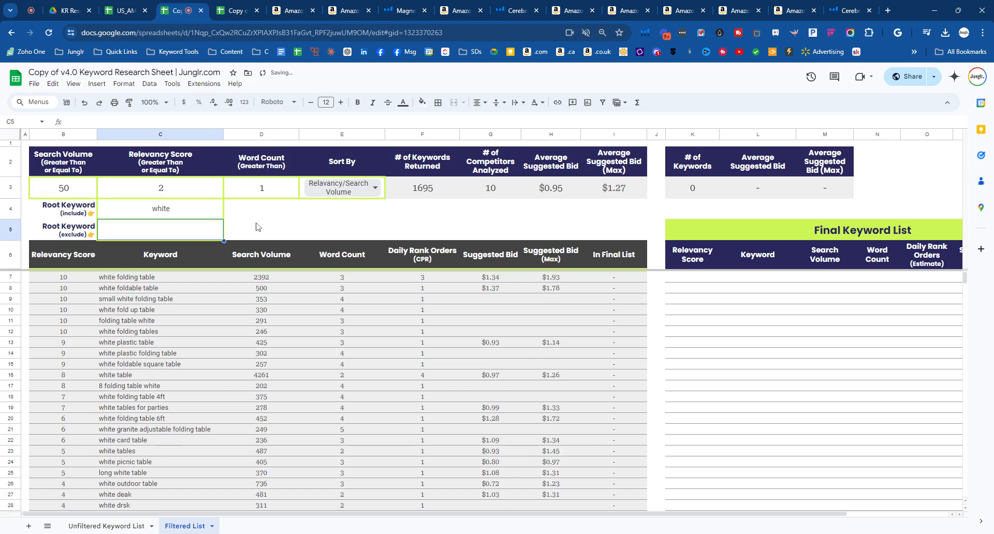
drag(104, 280, 556, 392)
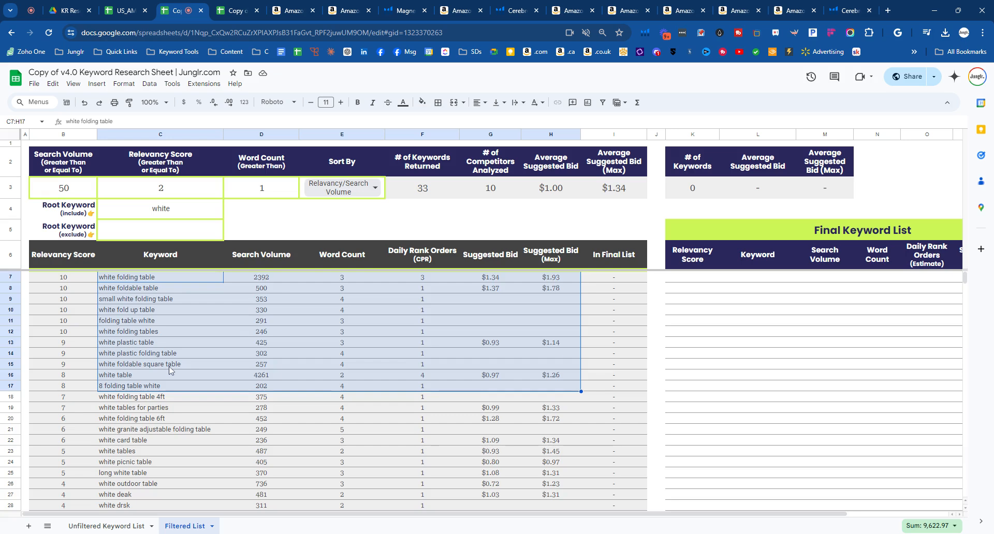
scroll(169, 370, down, 4)
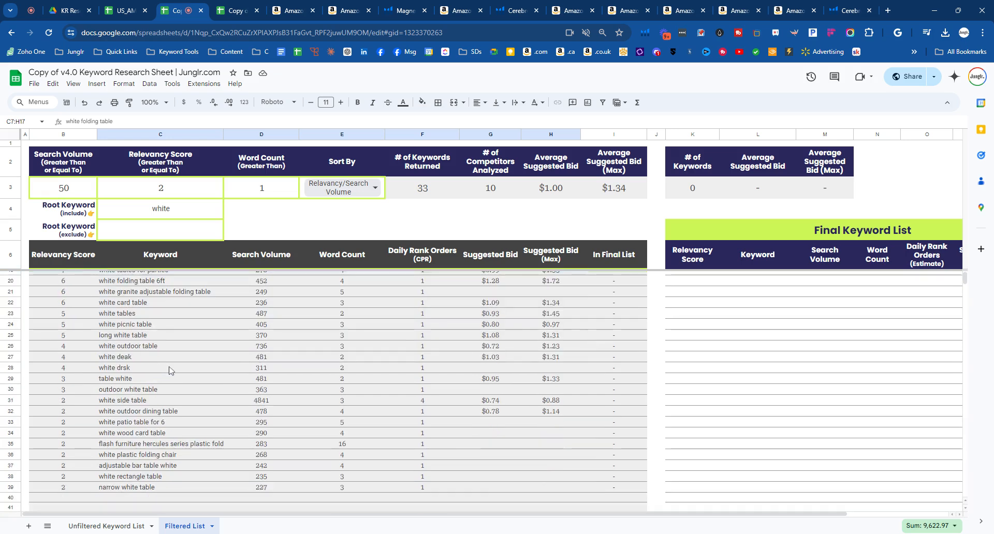
scroll(169, 370, up, 4)
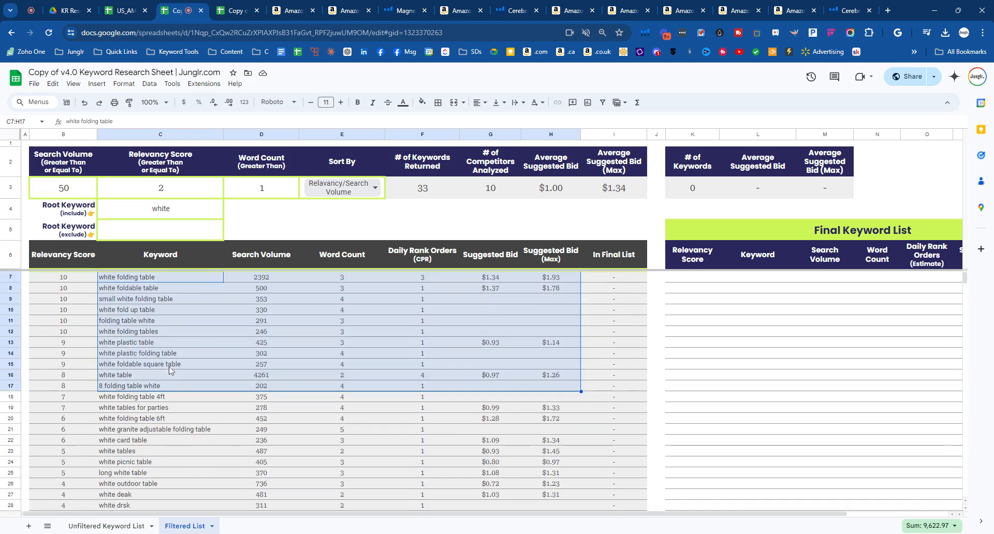
click(270, 232)
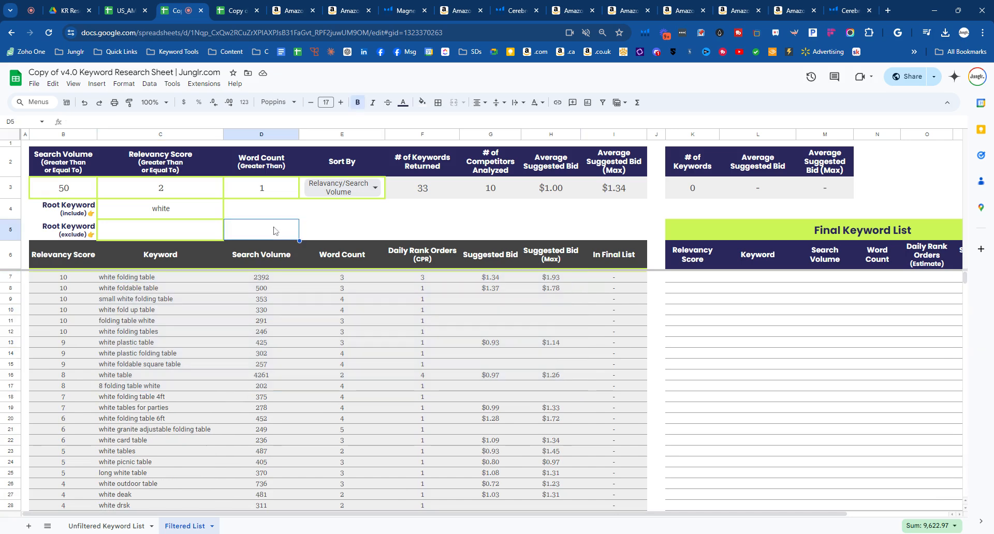
click(71, 237)
drag(71, 237, 157, 241)
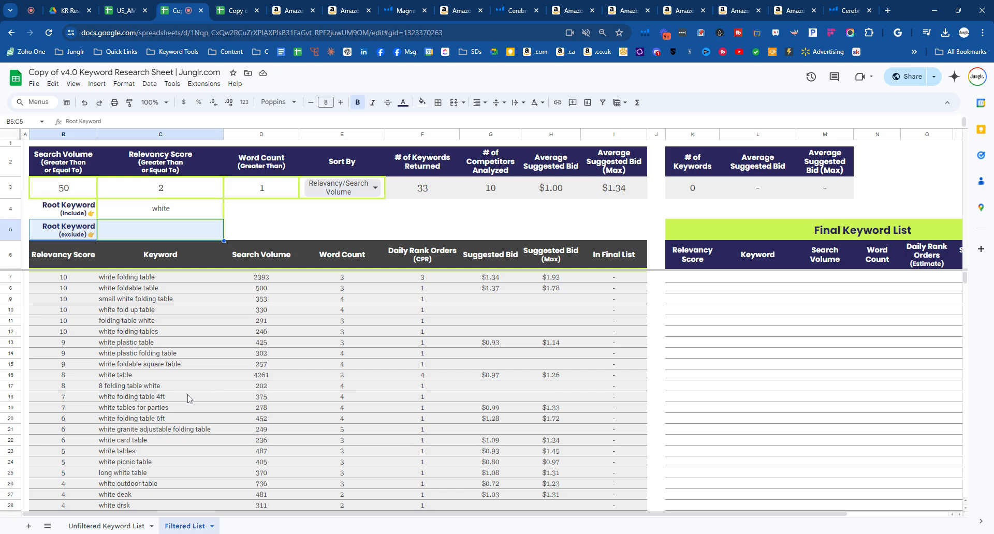
scroll(188, 398, down, 2)
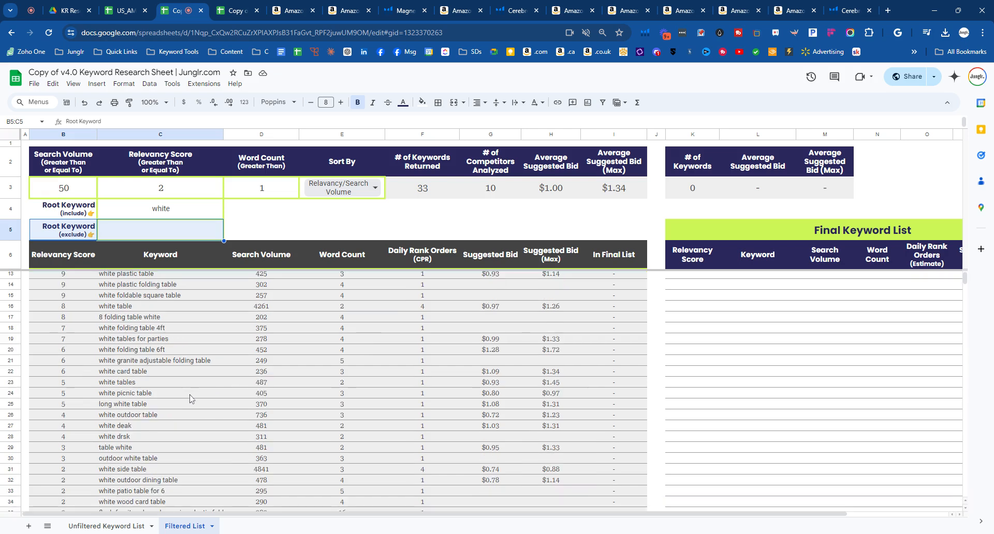
scroll(153, 434, down, 4)
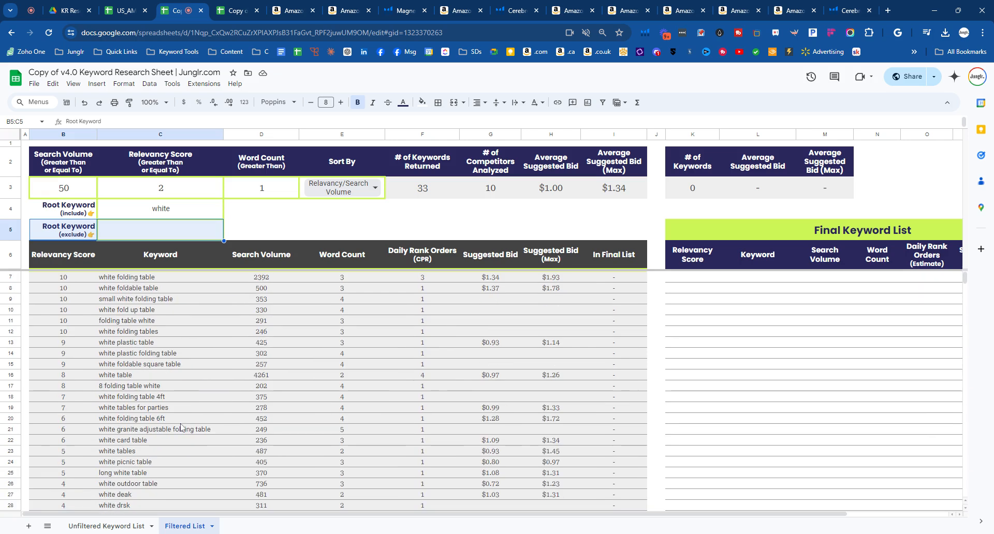
- Clear the Root Keyword (include) filter
click(179, 212)
key(Delete)
click(274, 233)
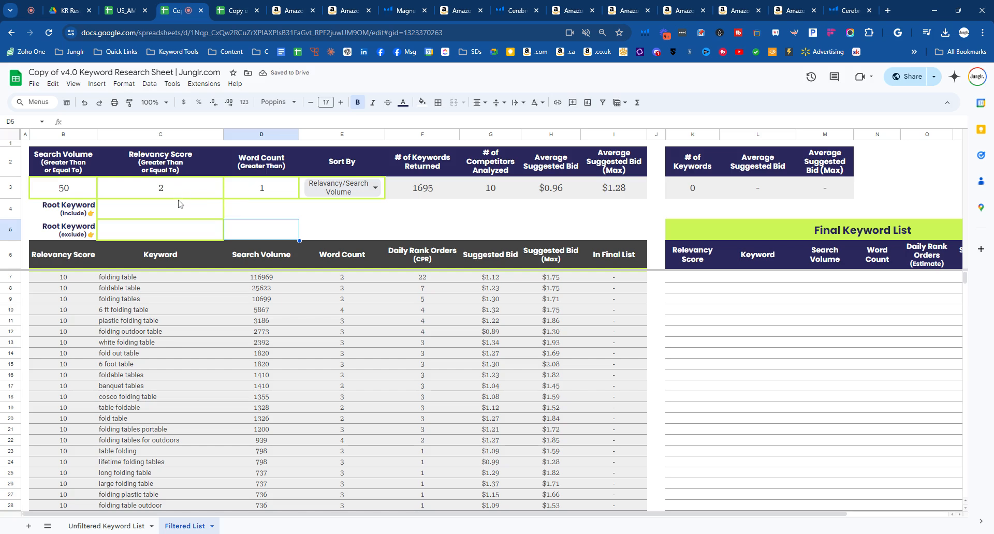
- Copy "6 ft" from the 6 ft folding table keyword into the Root Keyword (exclude) filter and review the remaining keywords
scroll(176, 324, down, 2)
scroll(169, 412, down, 4)
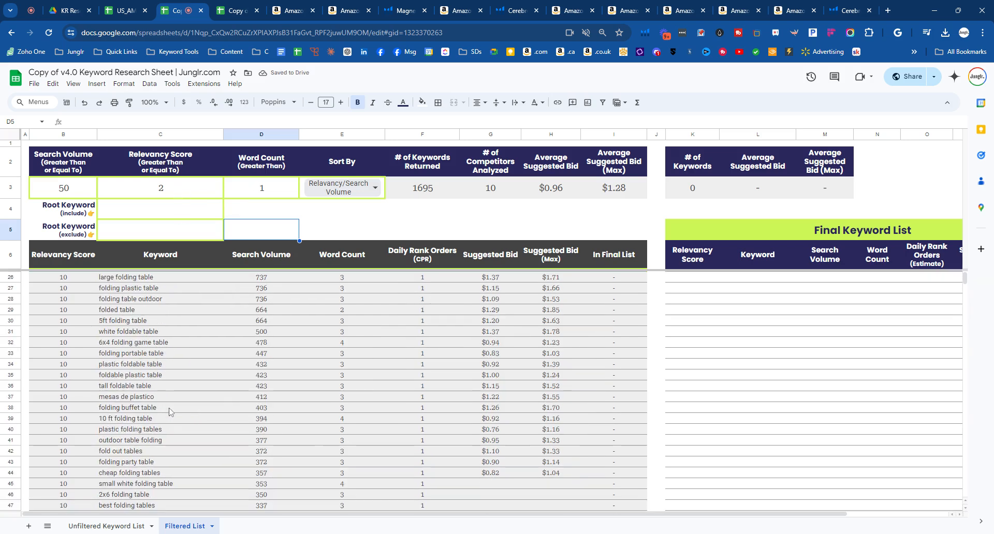
scroll(169, 412, up, 6)
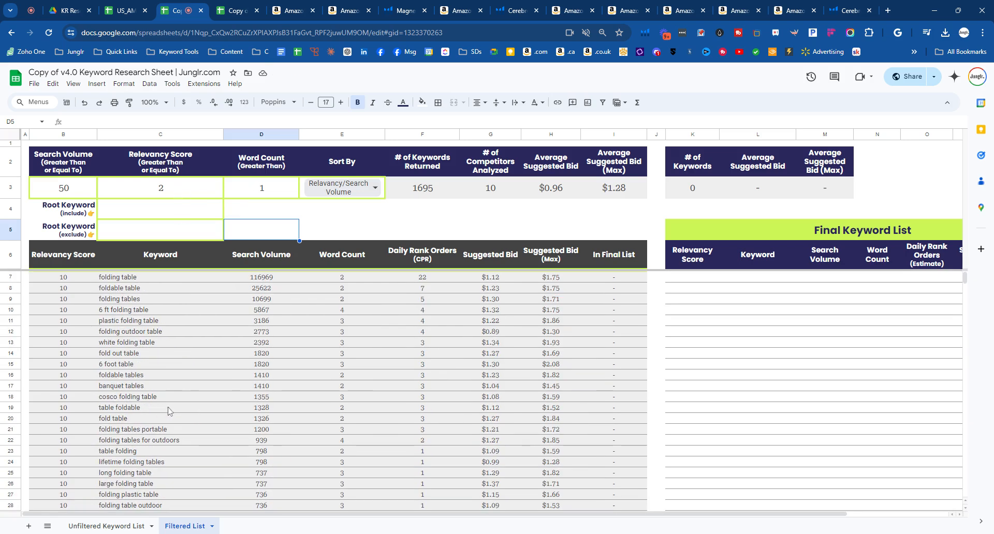
click(132, 236)
click(123, 321)
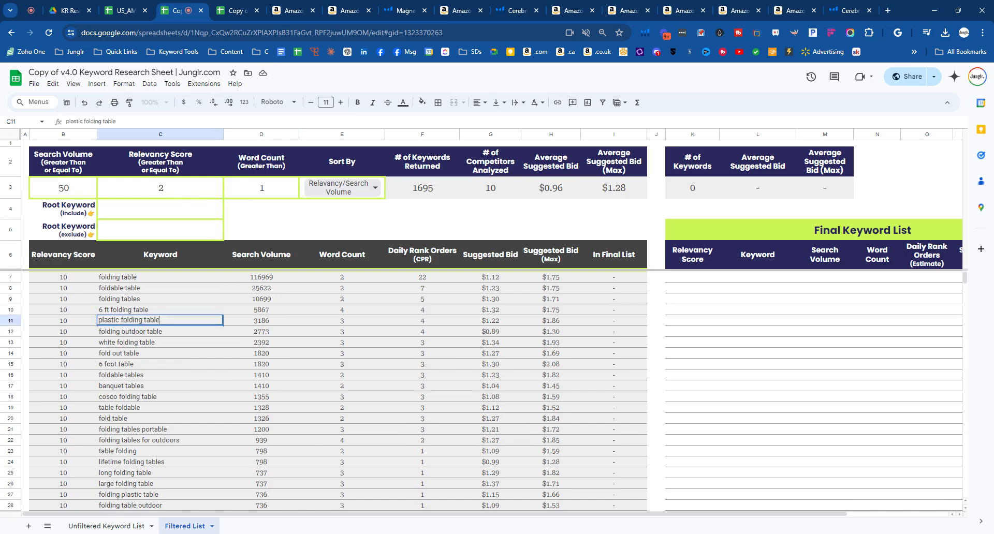
click(96, 311)
double_click(99, 311)
drag(98, 310, 110, 309)
key(ctrl+c)
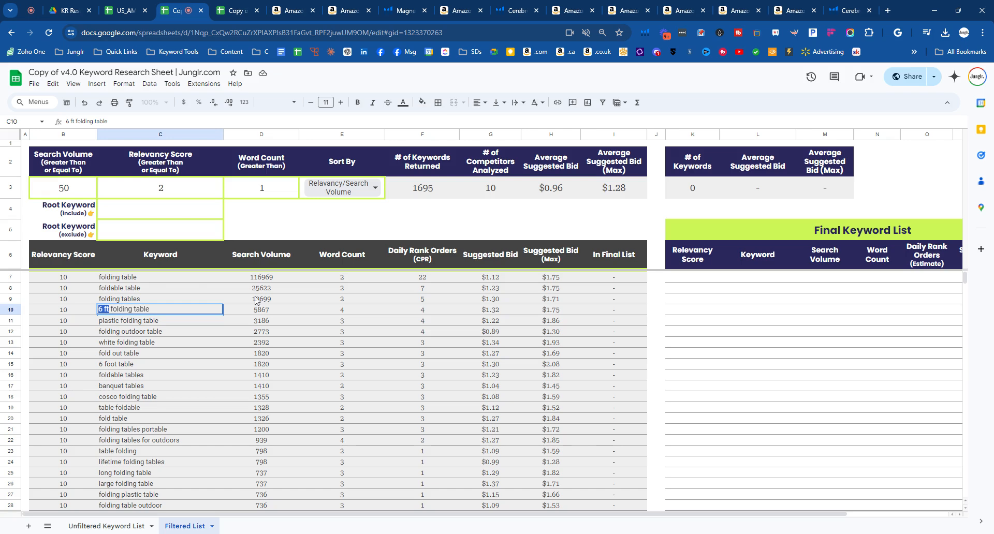
click(236, 228)
double_click(179, 229)
key(ctrl+v)
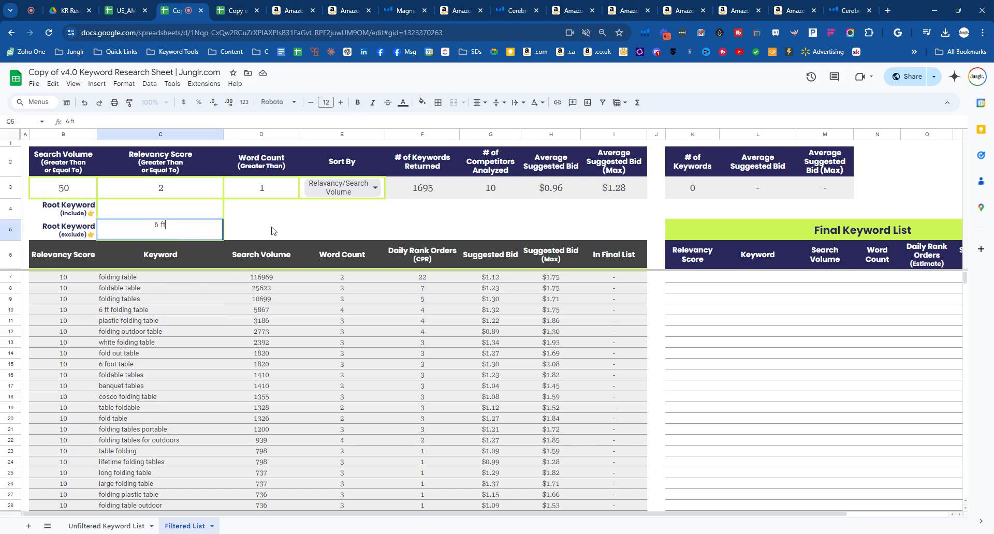
click(272, 228)
drag(117, 303, 119, 477)
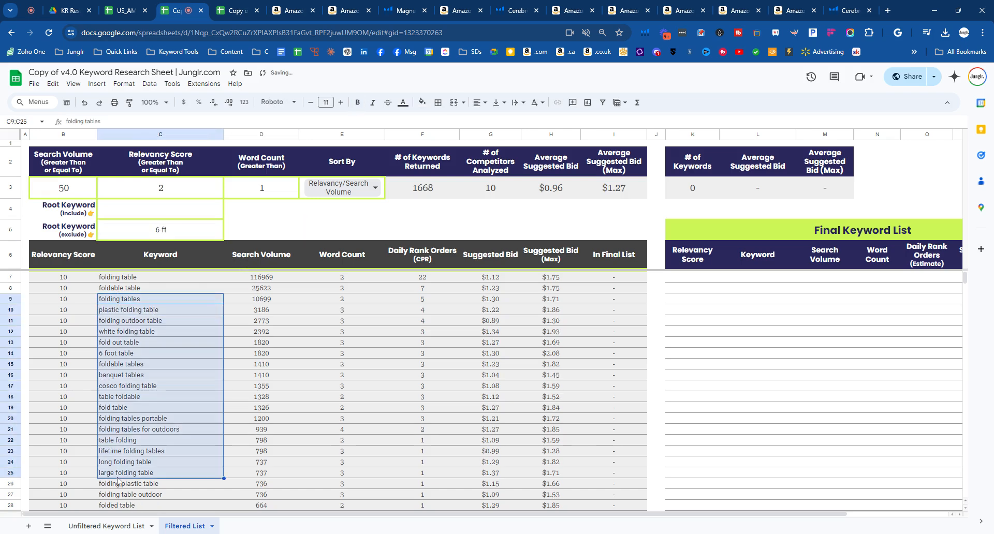
- Clear the Root Keyword (exclude) filter
click(154, 236)
key(Delete)
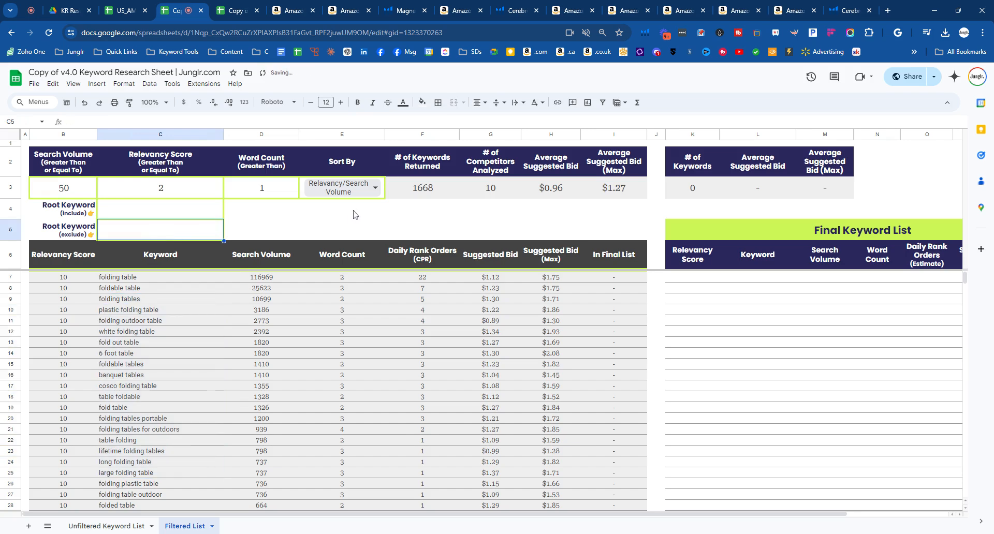
click(351, 227)
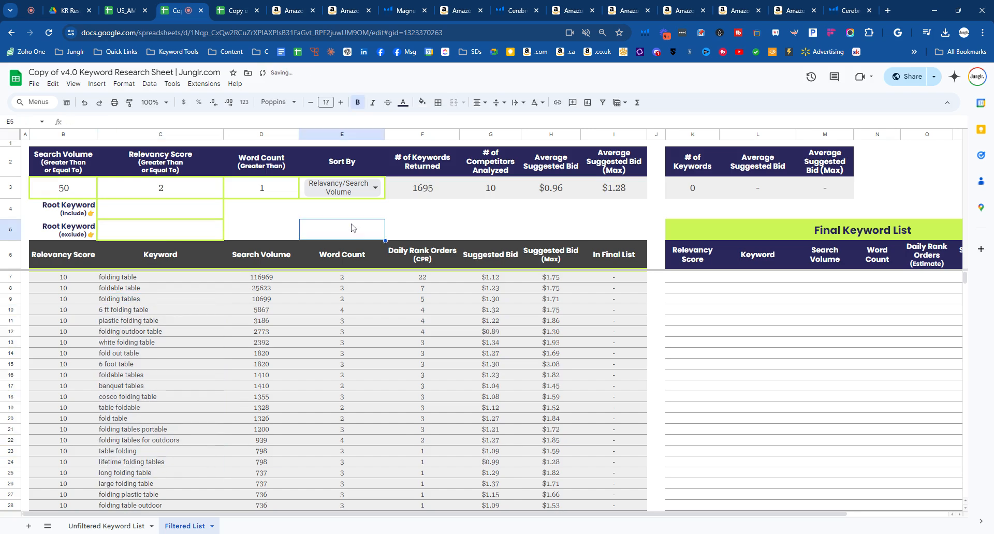
- Examine the number of keywords returned and competitors analyzed in relation to the Relevancy Score filter
drag(442, 166, 440, 192)
drag(492, 165, 495, 196)
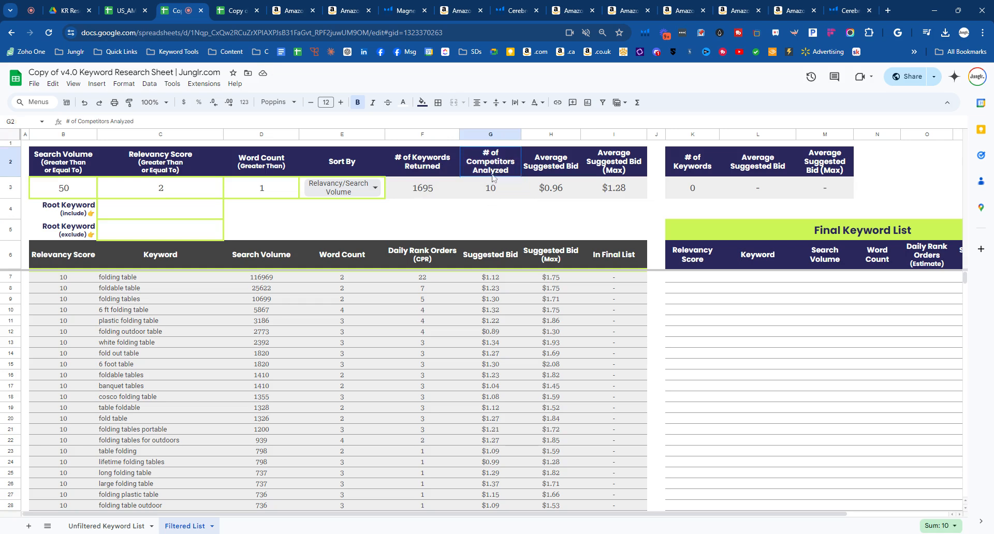
click(179, 186)
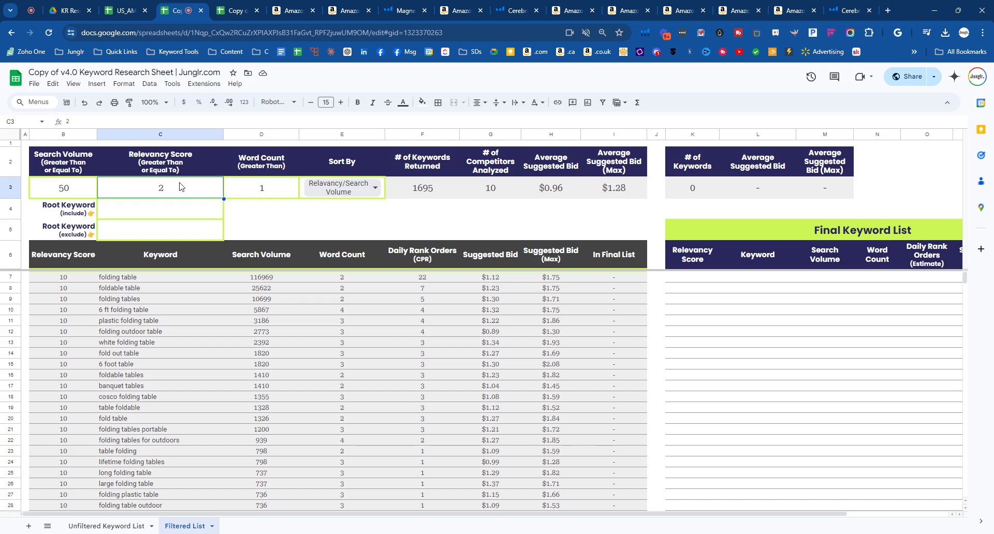
double_click(180, 187)
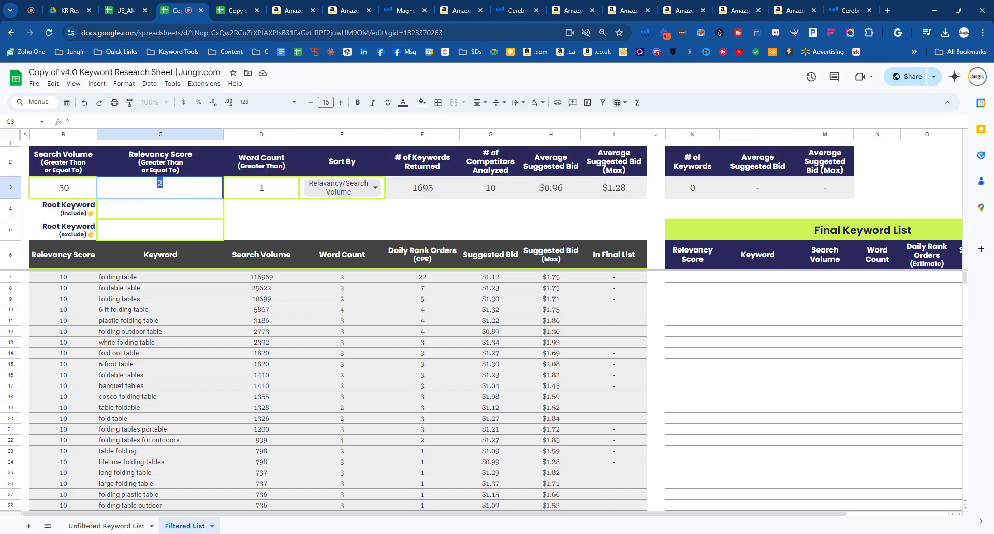
click(384, 238)
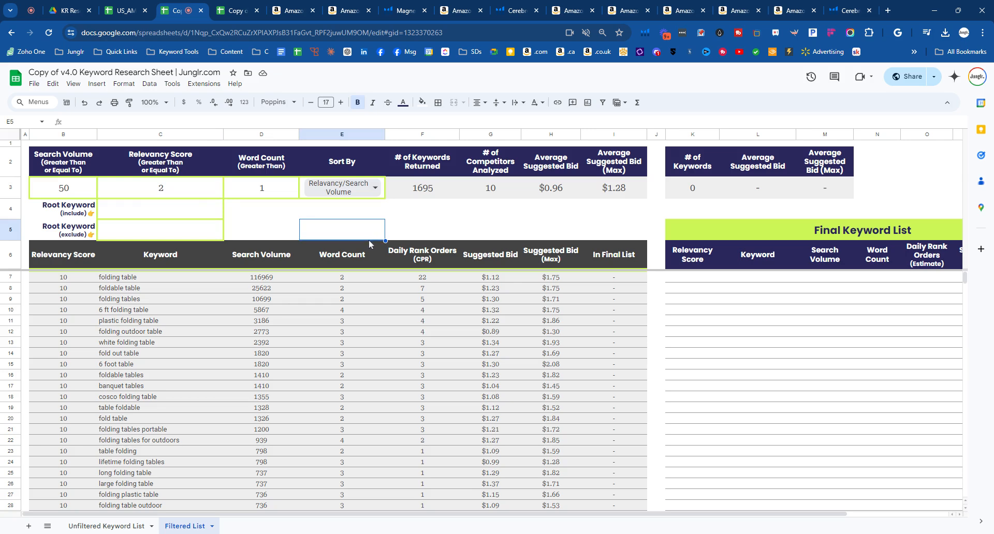
drag(498, 163, 495, 187)
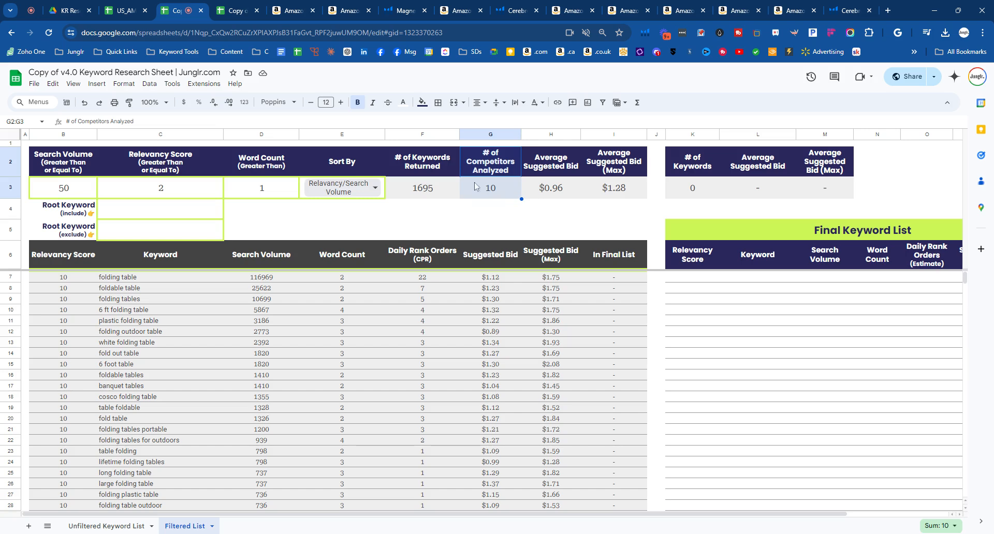
drag(177, 166, 173, 208)
- Examine the average suggested bid figures and the suggested bid cells of the keywords in rows 45 to 50
drag(533, 160, 600, 192)
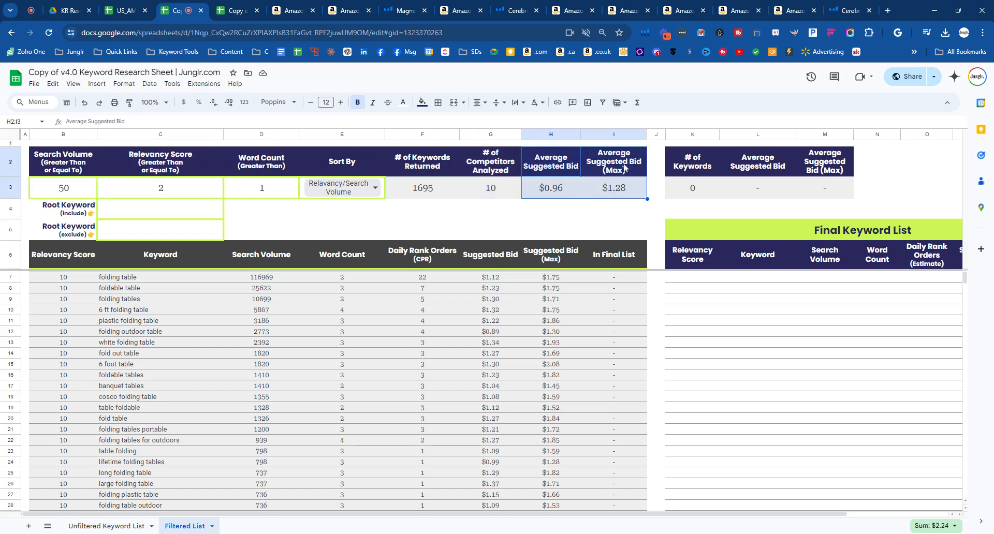
scroll(506, 350, down, 5)
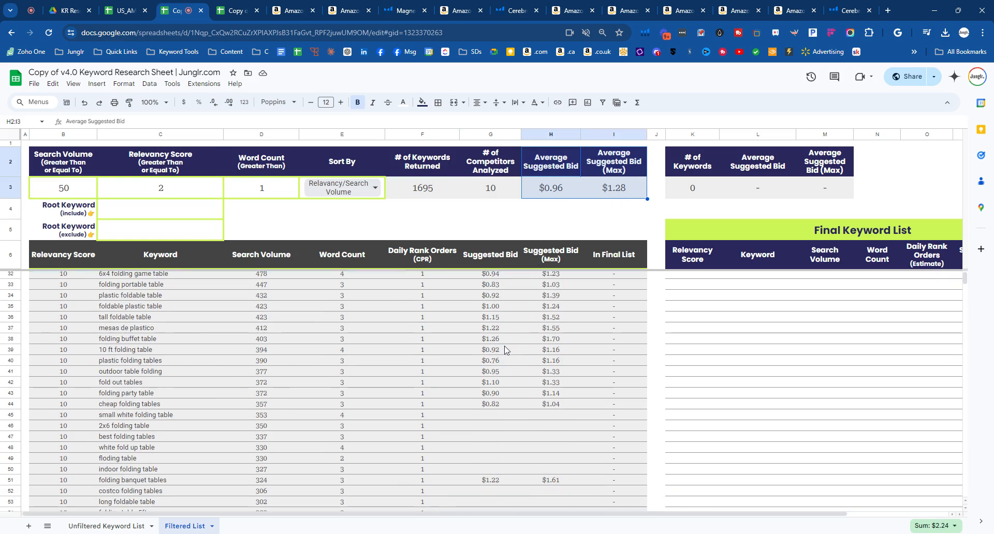
drag(489, 420, 547, 475)
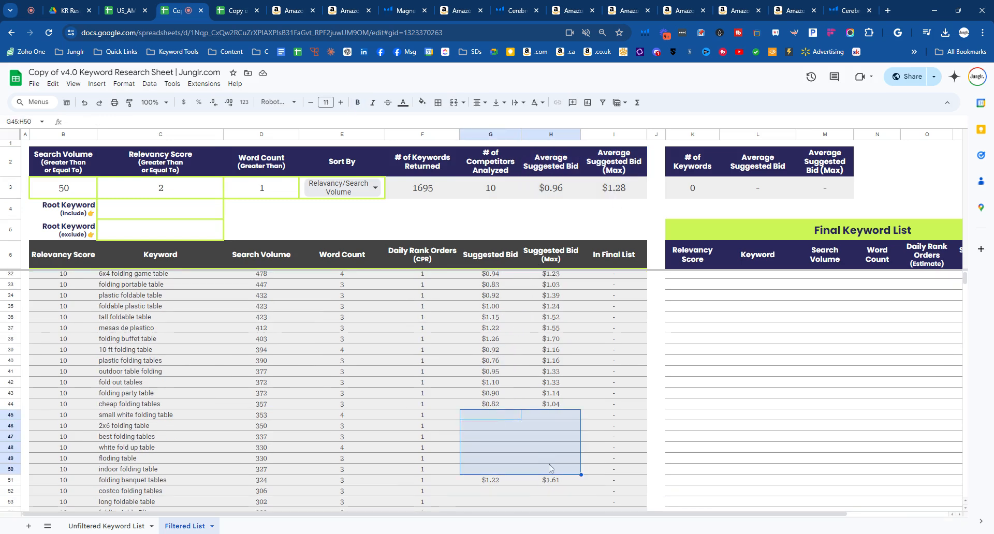
- Examine the average suggested bid figures and the empty Final Keyword List area with its columns
scroll(538, 383, up, 5)
drag(529, 172, 615, 202)
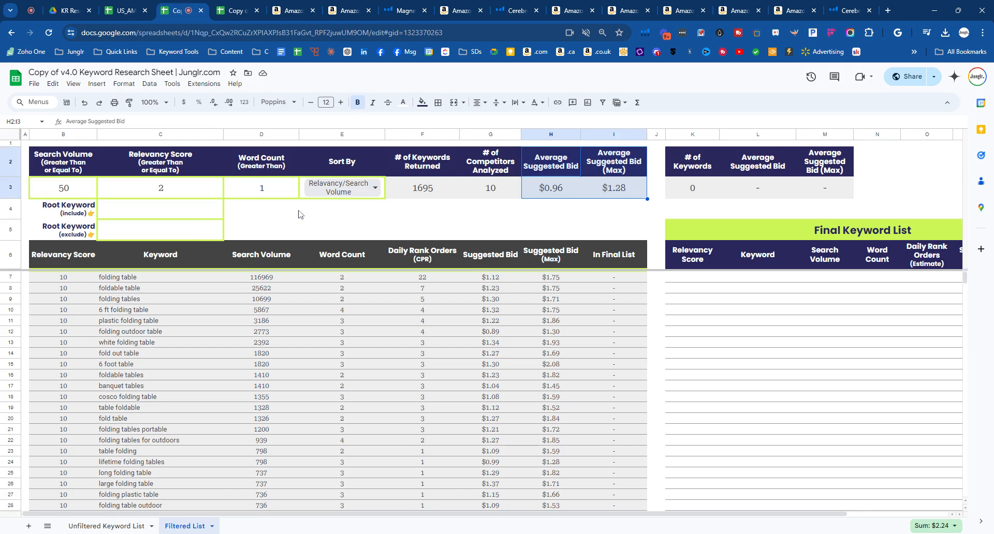
drag(375, 517, 476, 518)
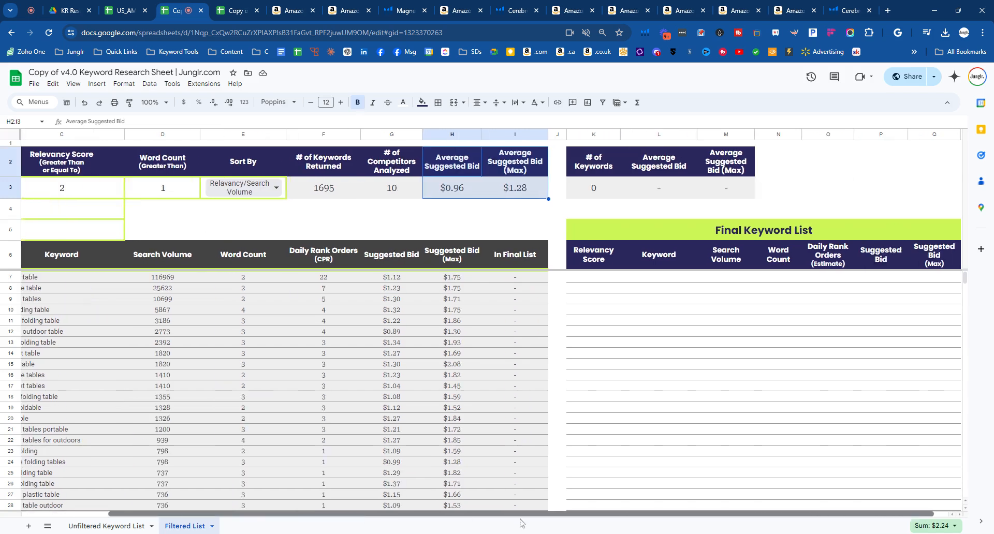
drag(563, 278, 904, 420)
drag(507, 518, 406, 518)
- Paste keyword rows 7 to 14 as values only into the Final Keyword List starting at K7, and check their In Final List marks
drag(52, 278, 556, 283)
drag(64, 282, 554, 356)
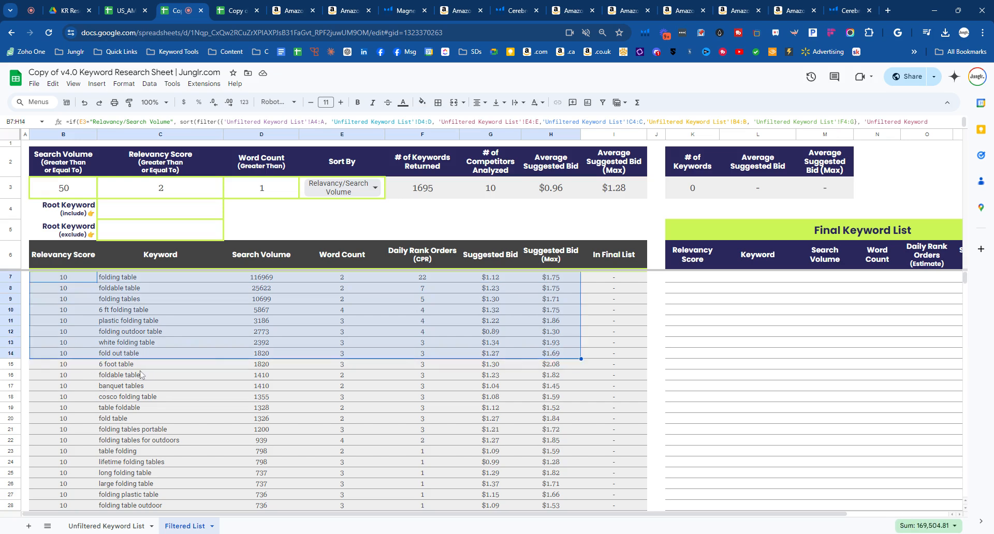
key(ctrl+c)
drag(482, 514, 583, 514)
click(560, 280)
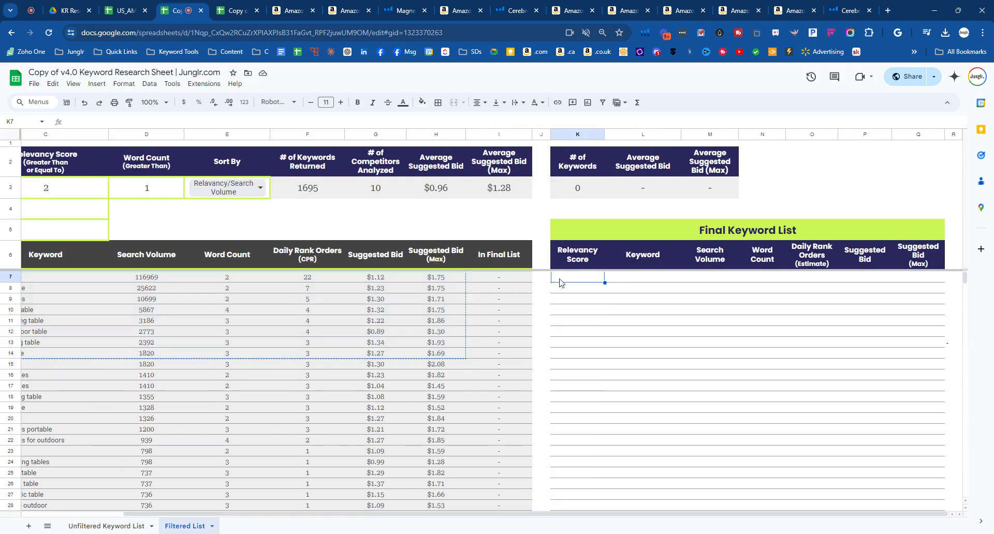
right_click(559, 282)
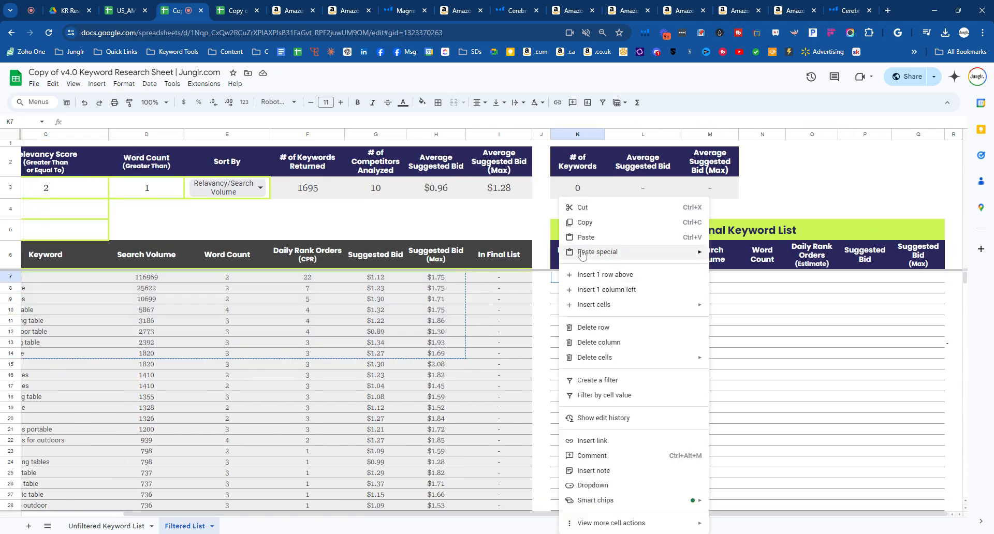
mouse_move(648, 253)
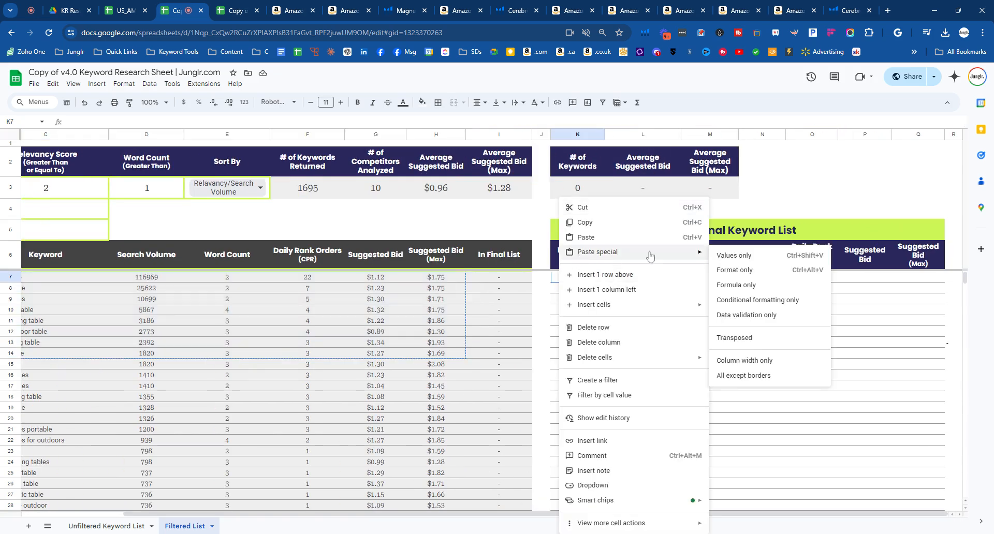
click(764, 256)
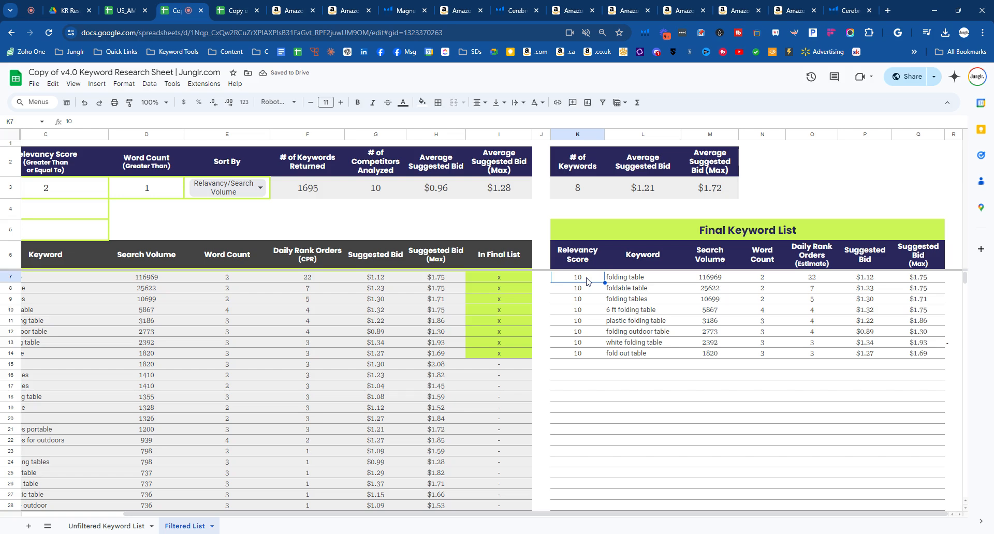
key(ctrl+shift+v)
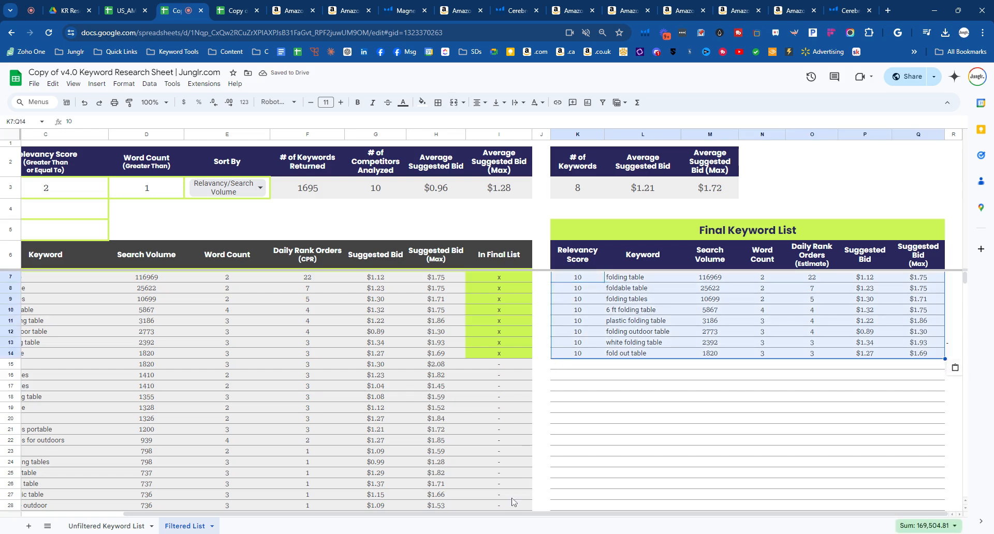
drag(505, 514, 206, 510)
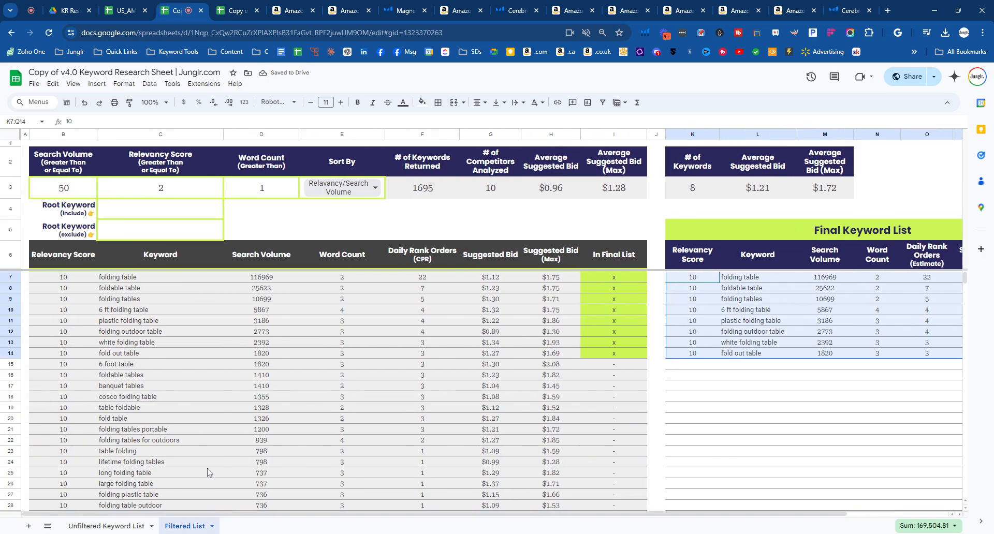
drag(628, 277, 632, 356)
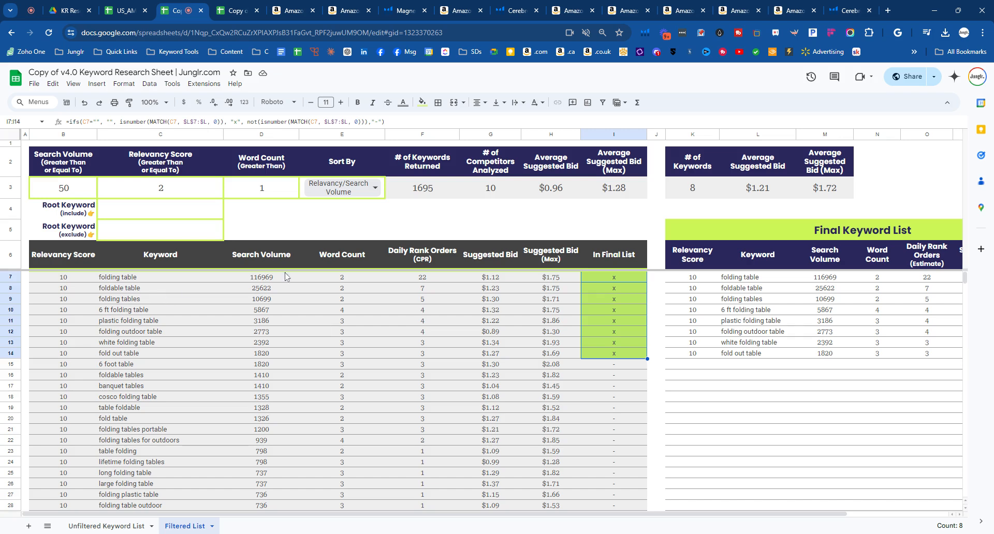
- Set the Root Keyword (include) filter to "white"
click(181, 212)
text(white)
key(Return)
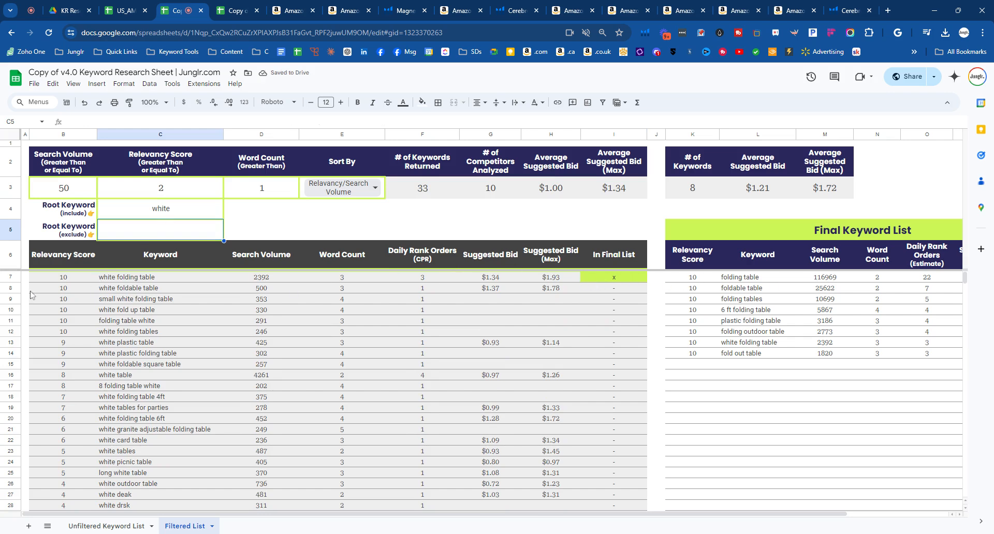
- Copy the keyword rows from white foldable table through white plastic folding table into the Final Keyword List starting at K15
drag(42, 291, 564, 360)
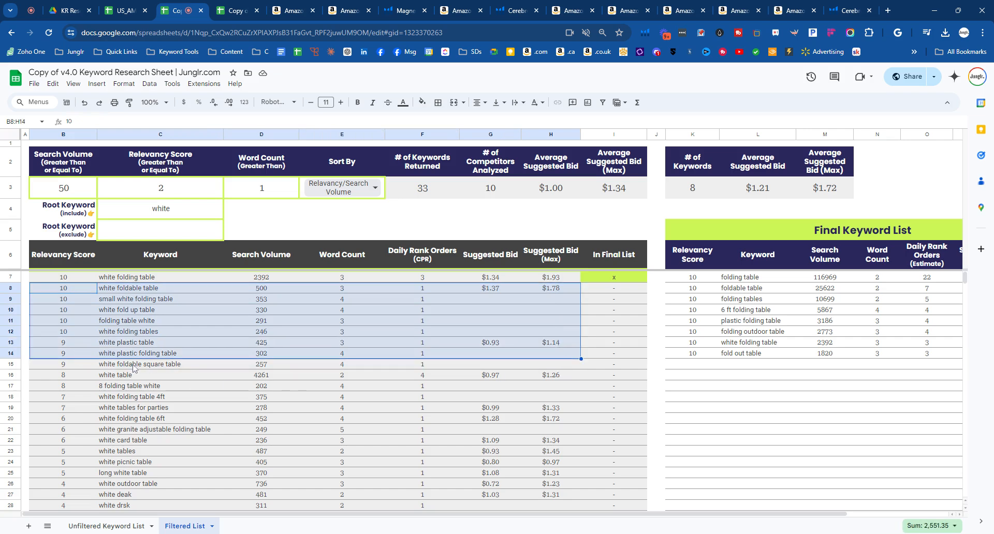
key(ctrl+c)
click(690, 366)
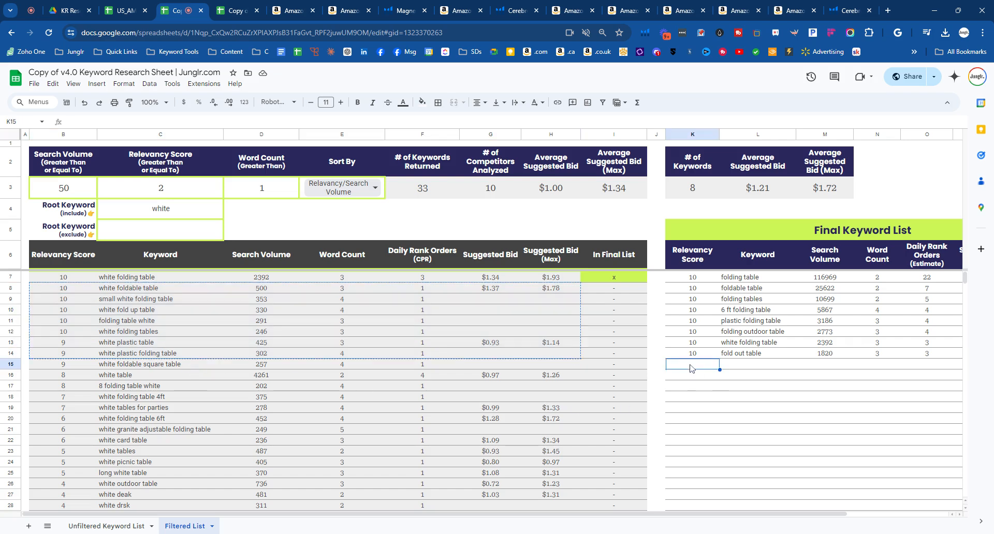
key(ctrl+v)
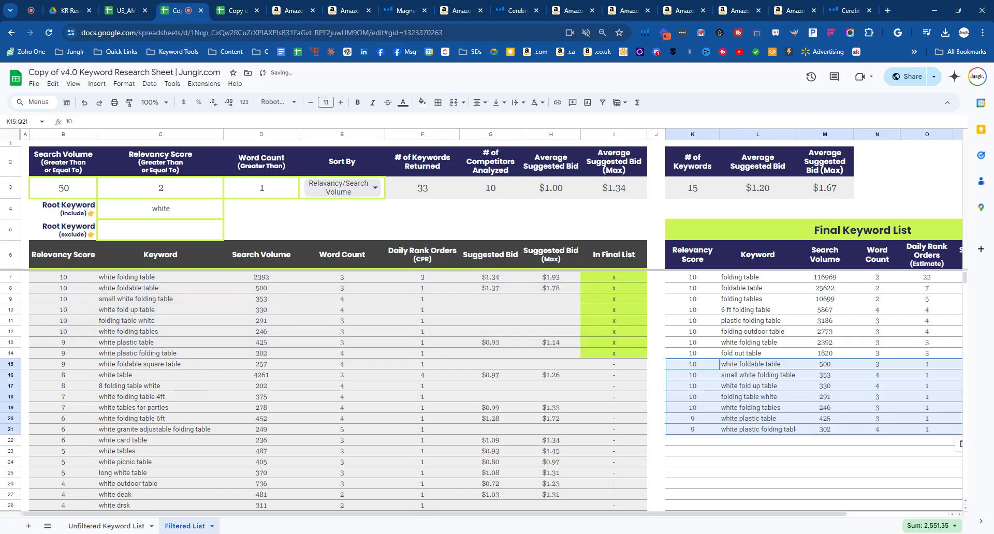
right_click(692, 365)
mouse_move(746, 119)
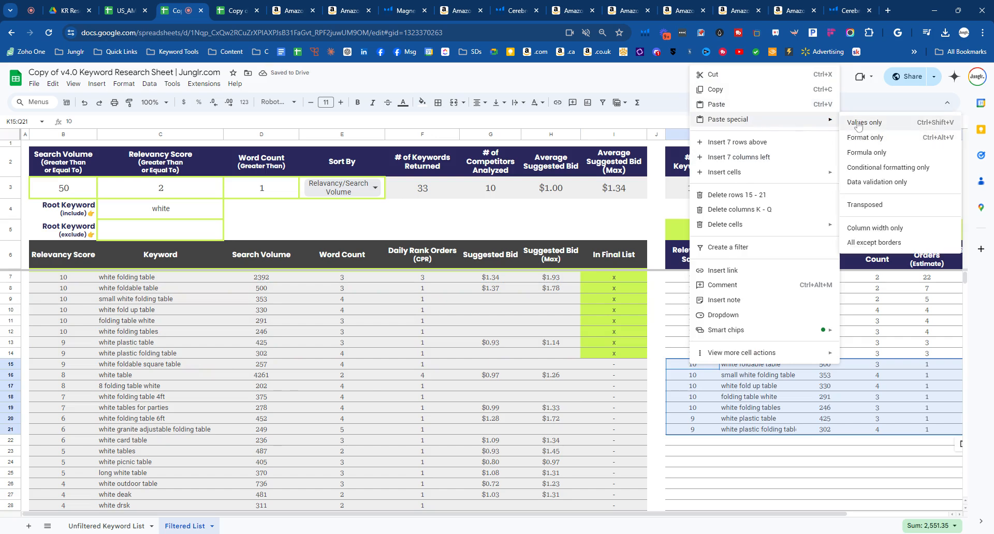
click(692, 473)
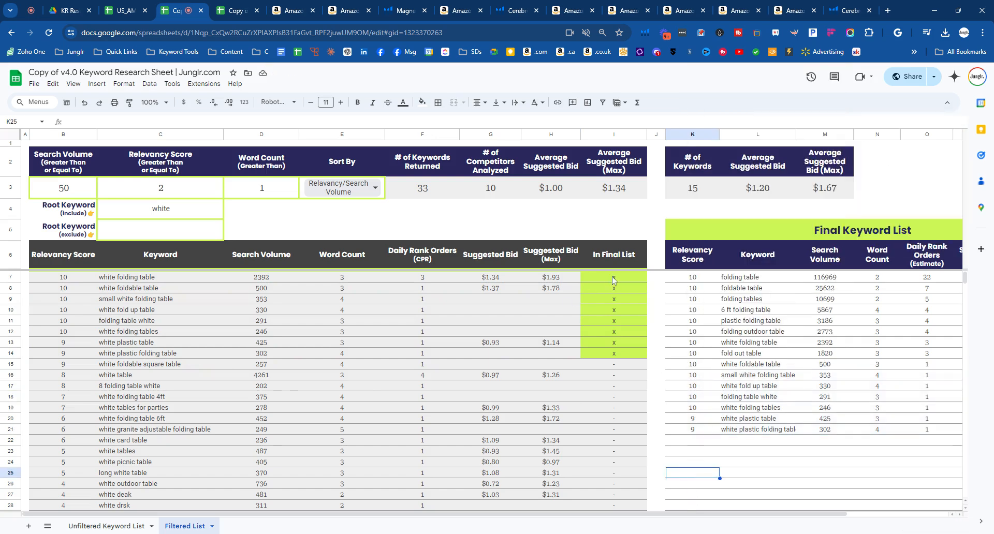
- Examine the In Final List marks and the Final Keyword List's keyword count, average suggested bids and search volumes
drag(614, 278, 614, 354)
drag(689, 159, 698, 192)
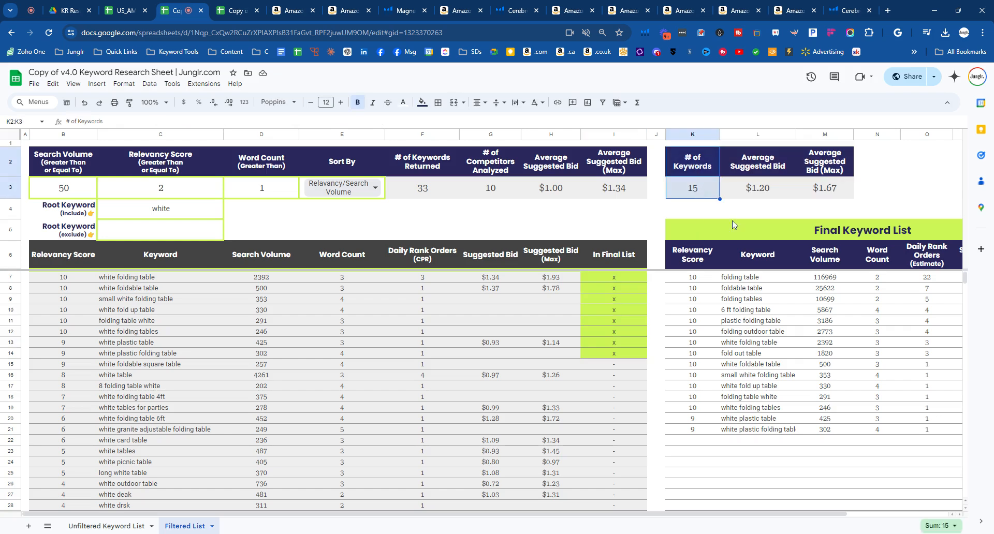
drag(752, 164, 823, 190)
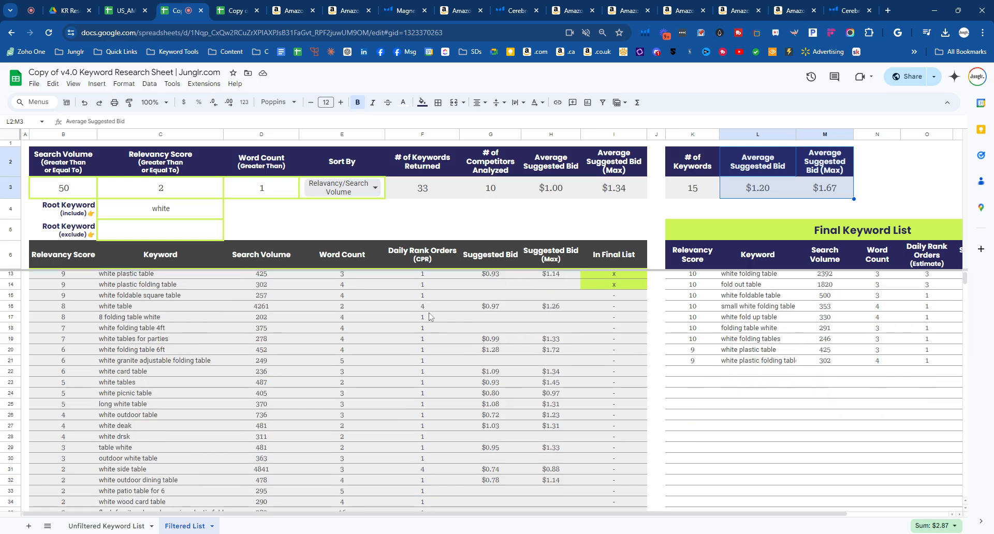
drag(828, 282, 827, 433)
- Clear the Root Keyword (include) filter
click(164, 212)
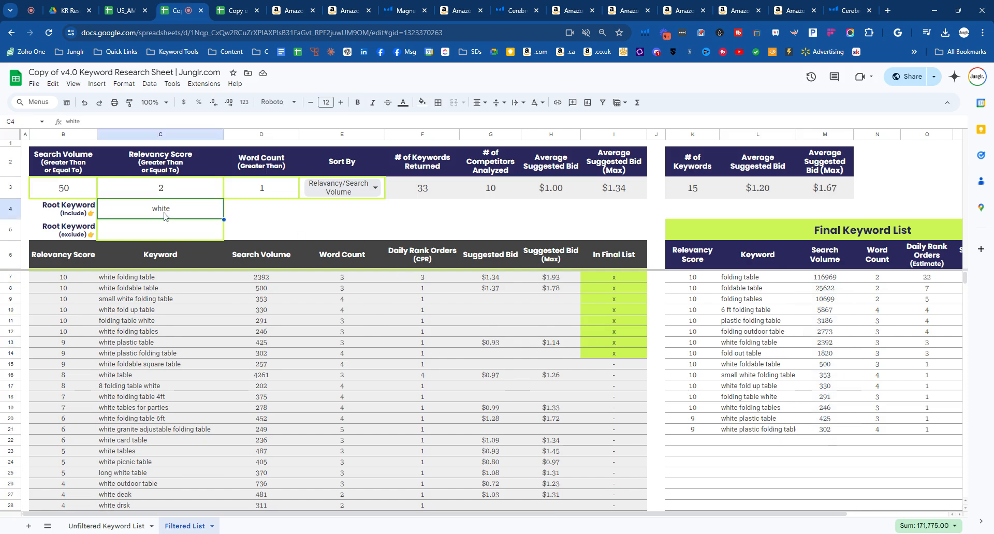
key(Delete)
click(329, 215)
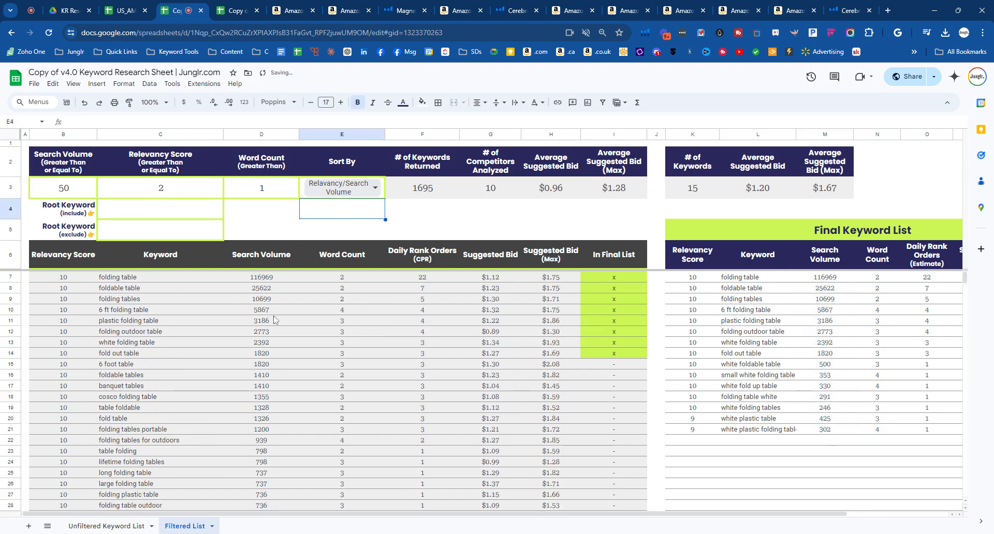
- Copy the "banquet tables" keyword, switch to Amazon, search for it and examine what products the results show
drag(43, 366, 413, 389)
click(413, 389)
click(110, 387)
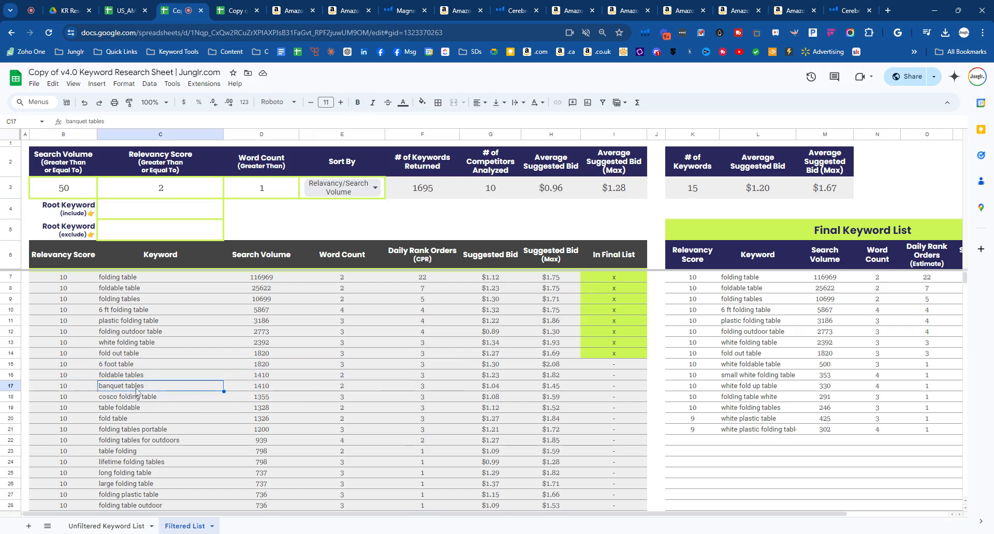
key(ctrl+c)
click(452, 15)
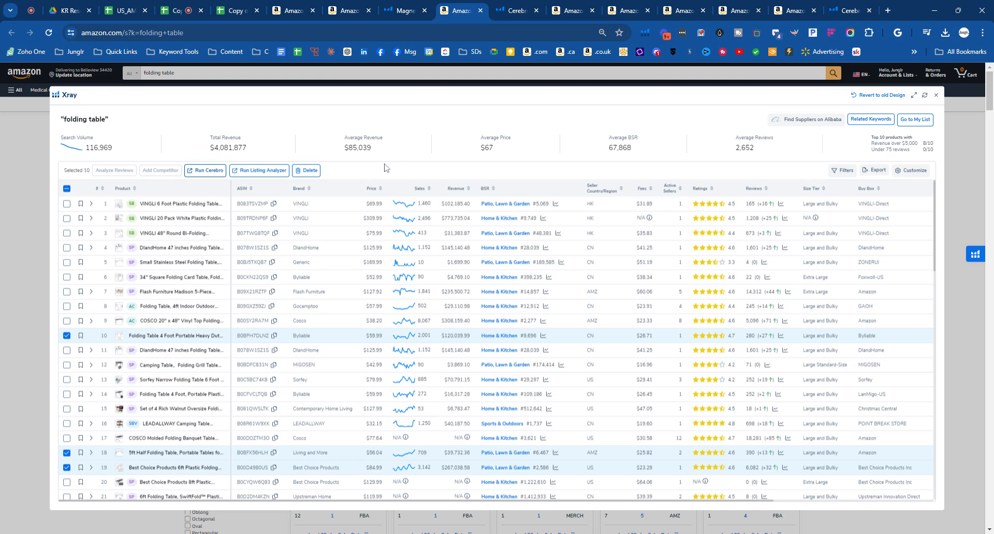
click(937, 96)
triple_click(310, 73)
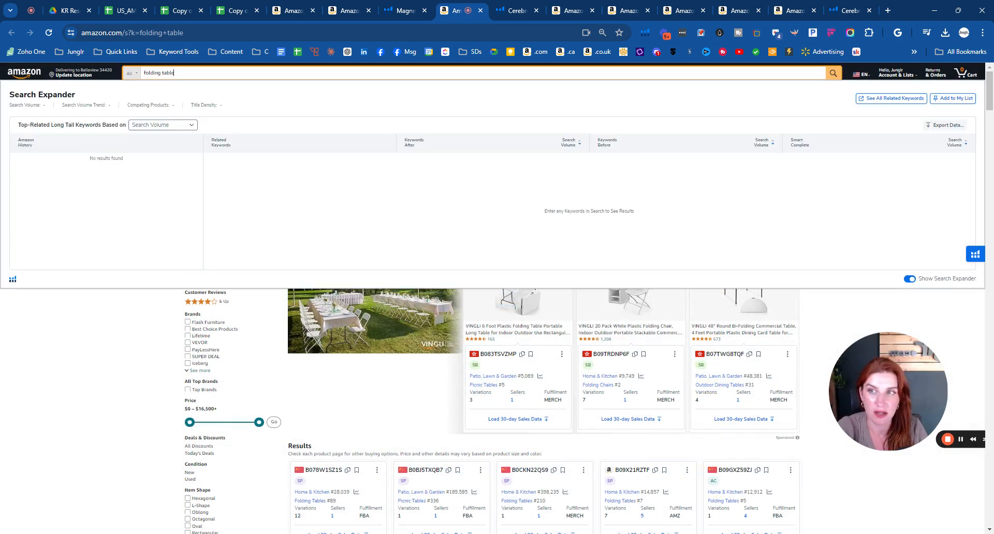
key(ctrl+v)
key(Return)
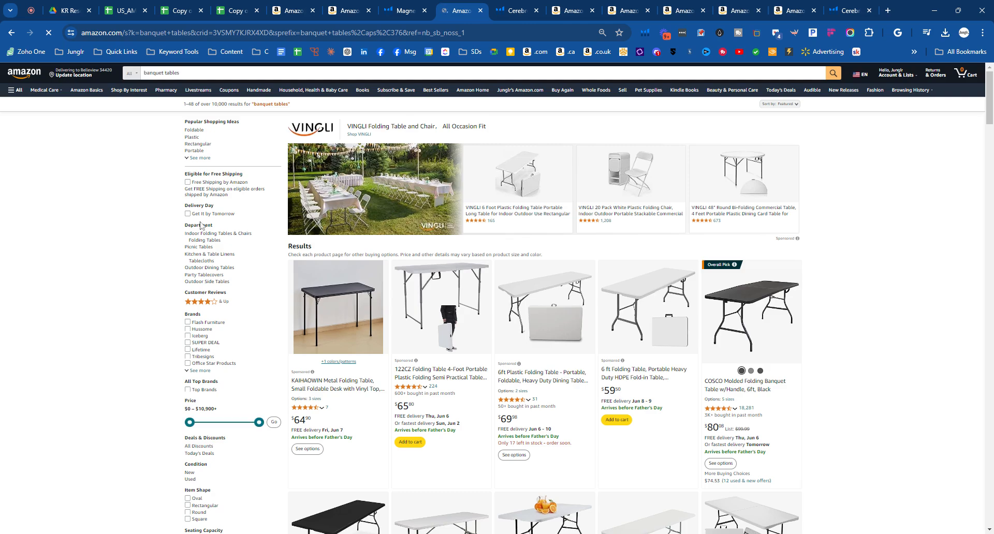
scroll(591, 282, down, 4)
scroll(589, 283, down, 8)
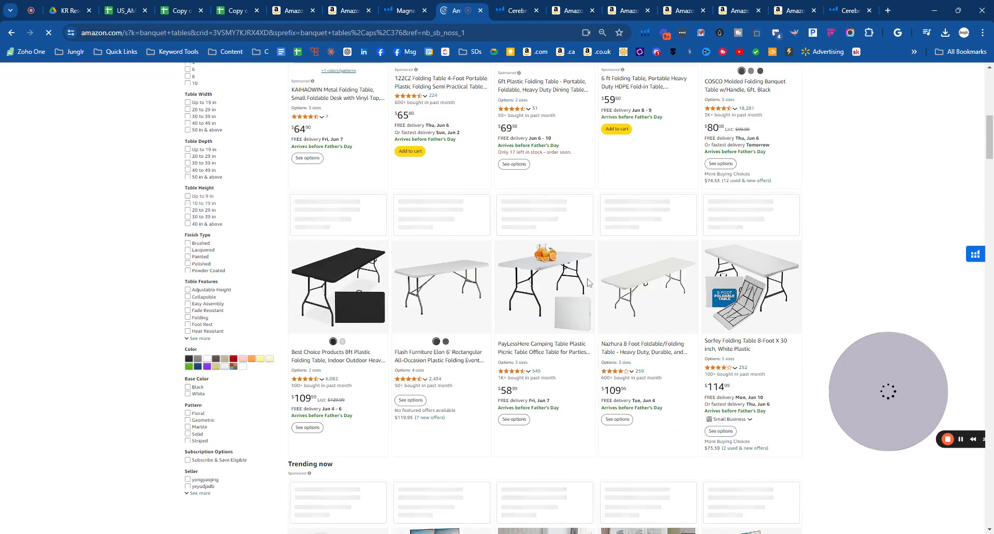
scroll(216, 291, down, 8)
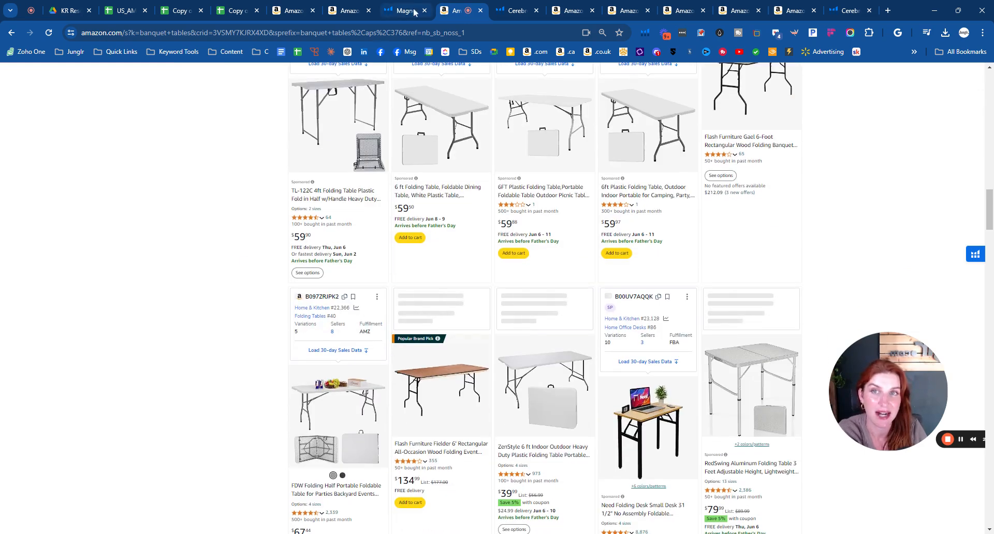
- Switch back to the keyword research sheet and copy the banquet tables row into the Final Keyword List at K22
click(176, 11)
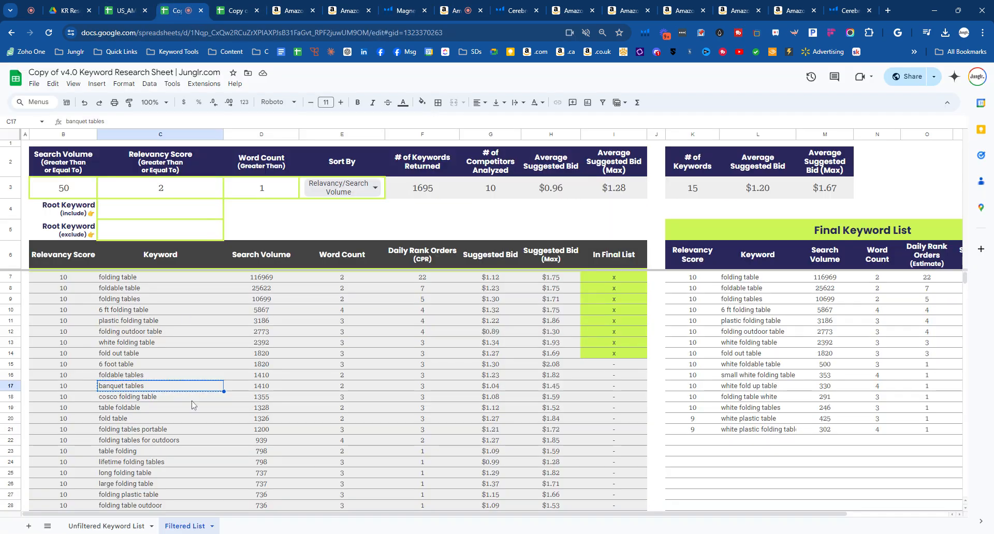
drag(68, 389, 551, 390)
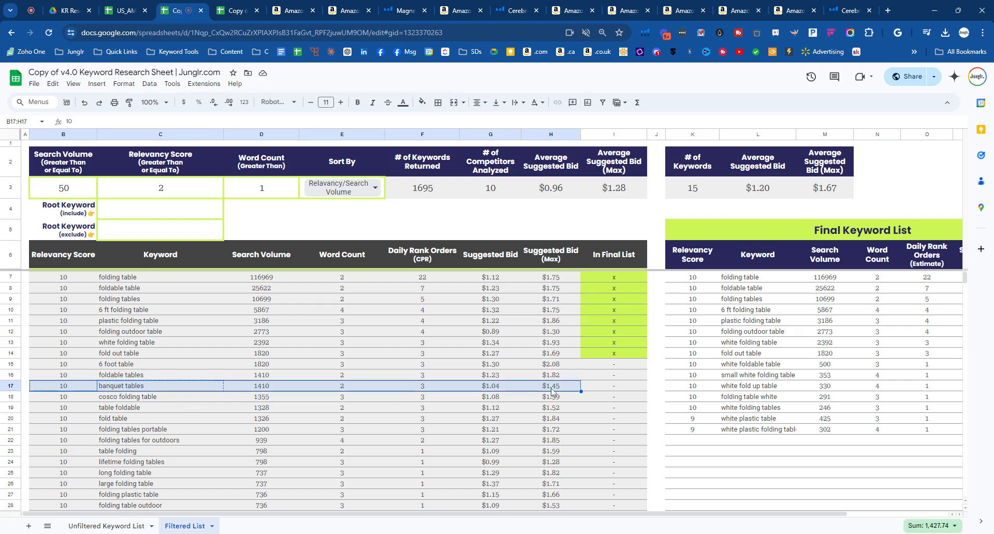
key(ctrl+c)
click(688, 443)
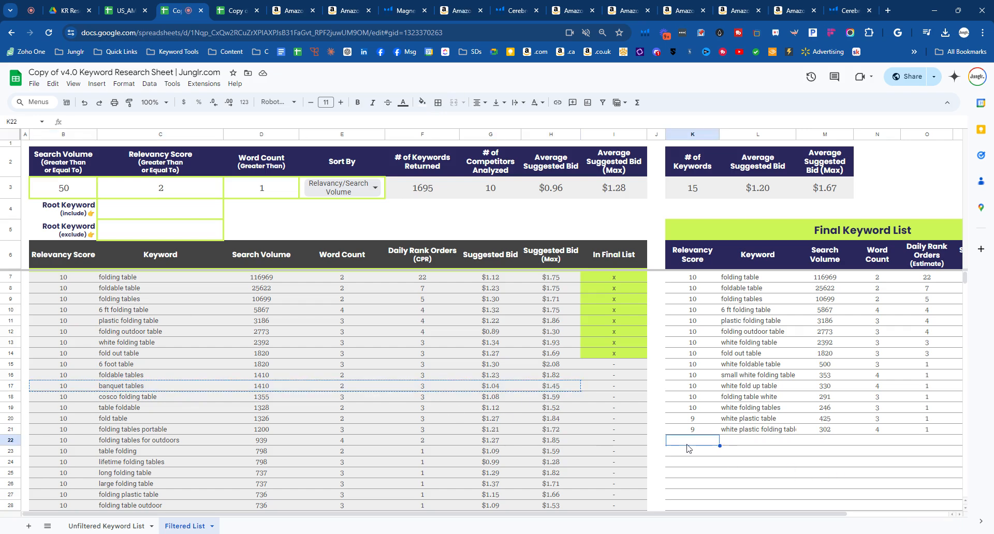
key(ctrl+v)
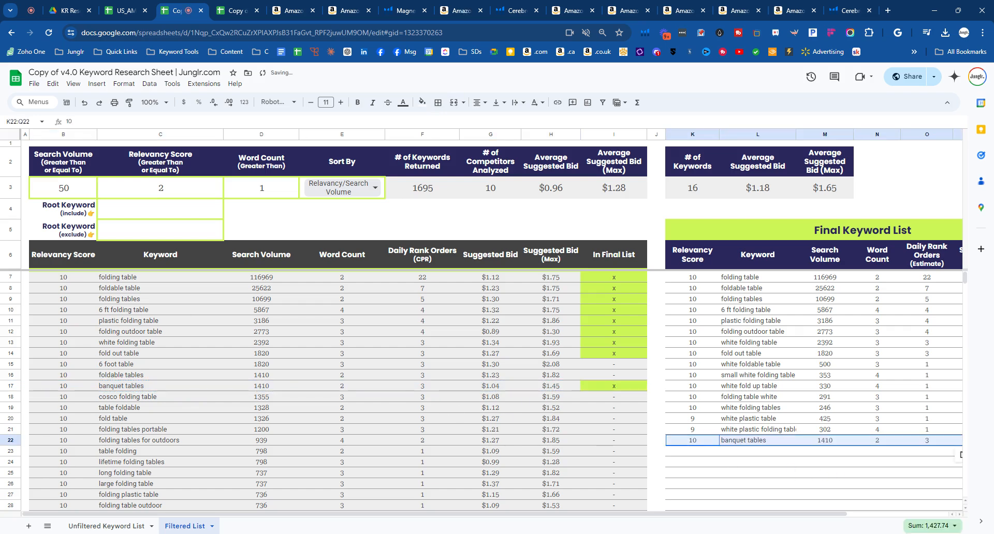
- Examine the filtered keywords from cosco folding table down to fold out tables for relevant ones missing from the Final Keyword List
scroll(94, 376, down, 4)
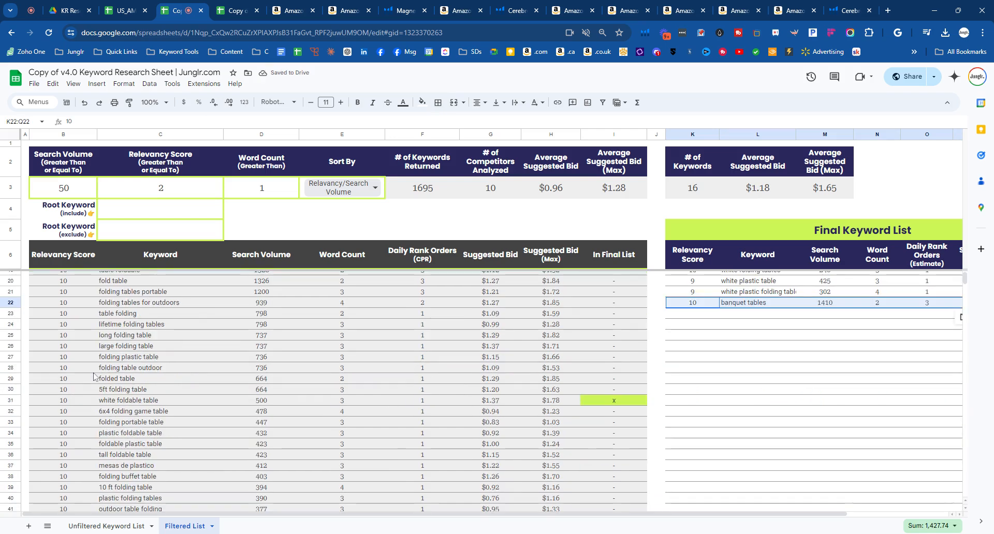
scroll(94, 377, up, 4)
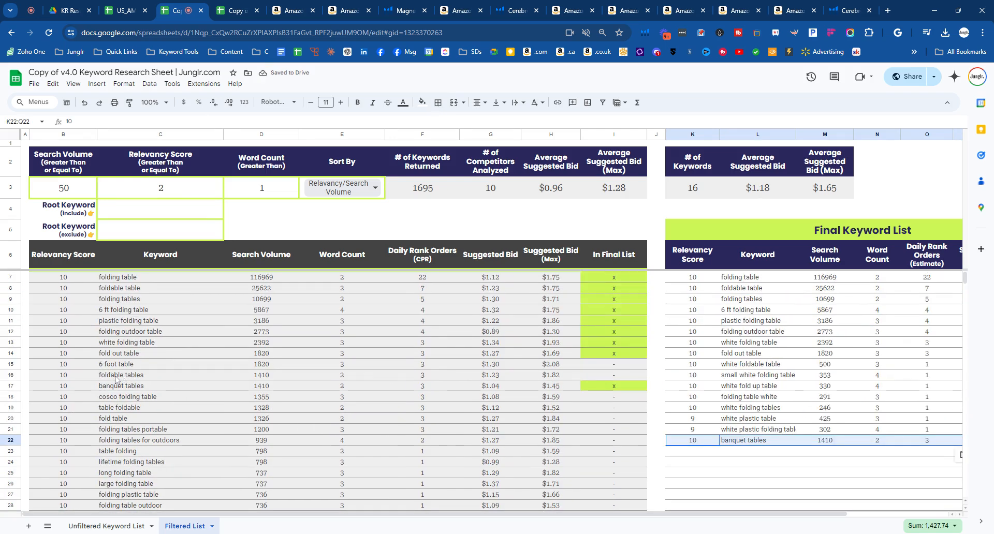
scroll(99, 357, down, 2)
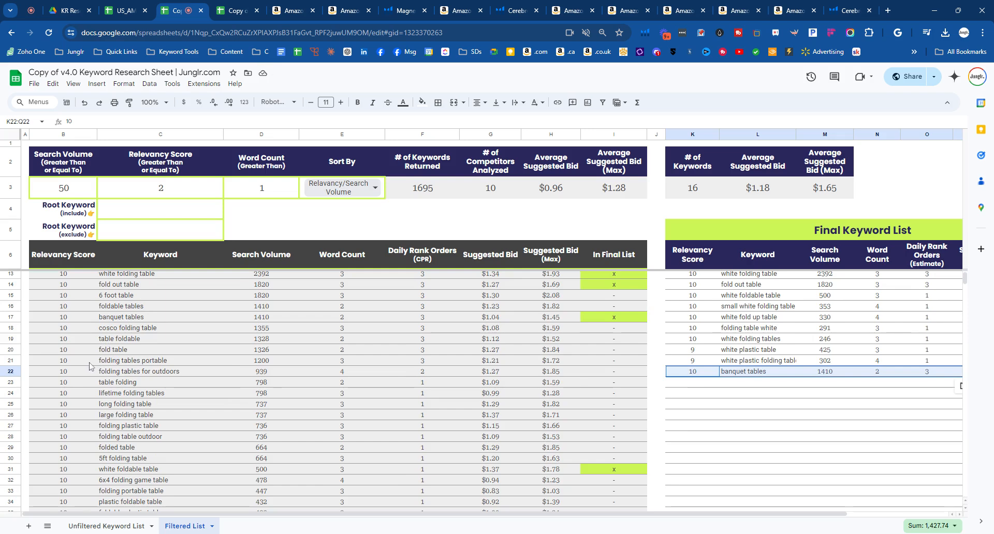
drag(63, 327, 552, 328)
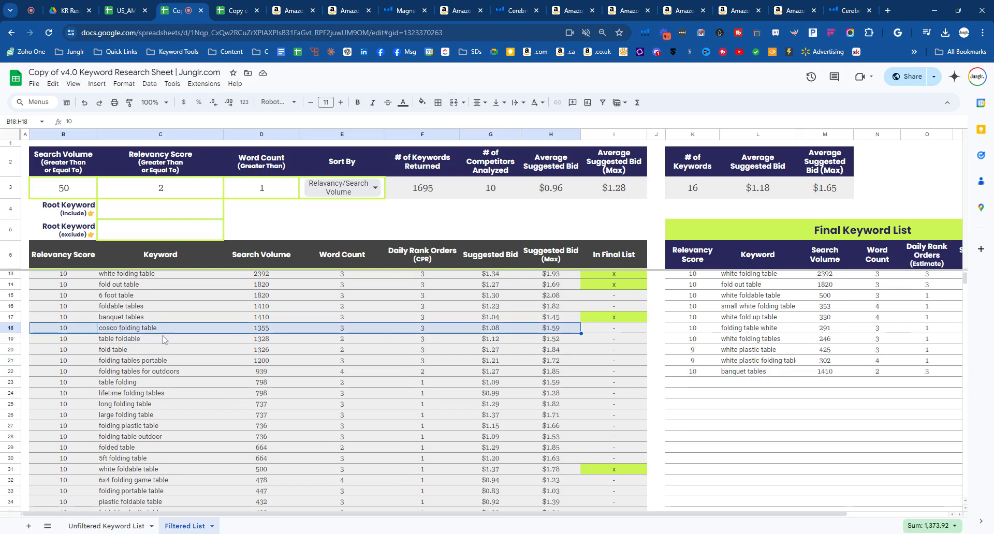
drag(57, 361, 547, 415)
drag(546, 439, 549, 448)
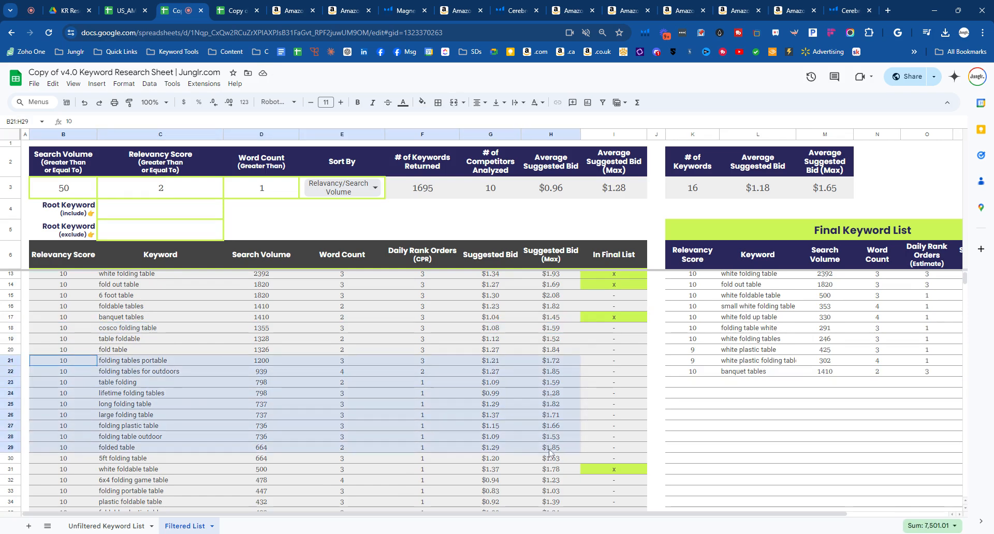
scroll(515, 393, down, 3)
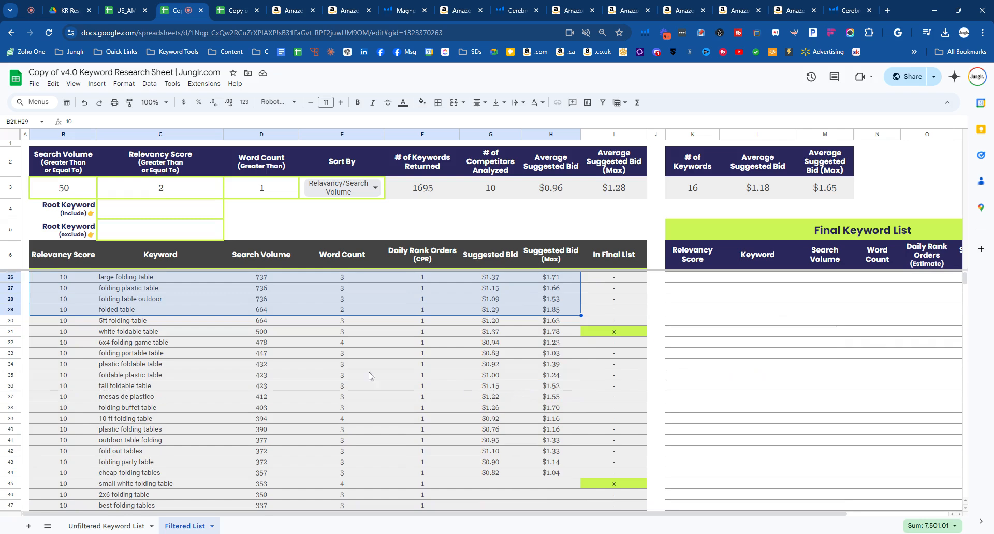
drag(51, 321, 563, 467)
scroll(409, 416, up, 5)
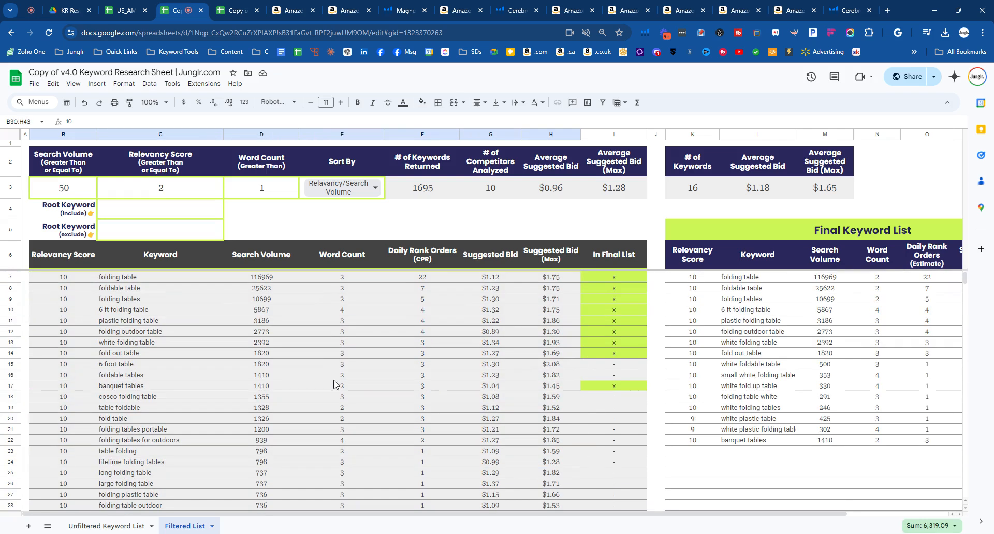
- Compare the search volume of the folding table keyword with the lower-volume rows further down the filtered list
drag(58, 279, 528, 289)
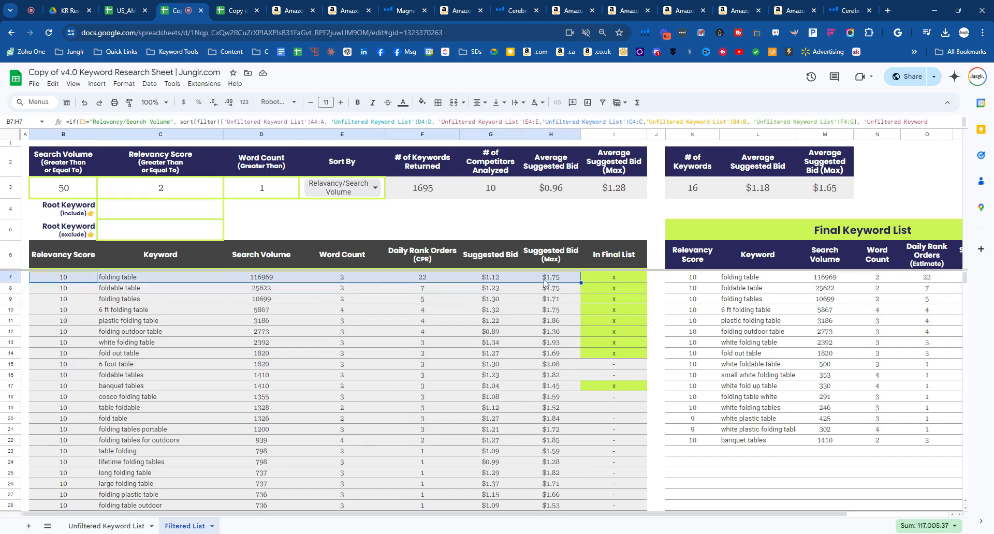
double_click(266, 277)
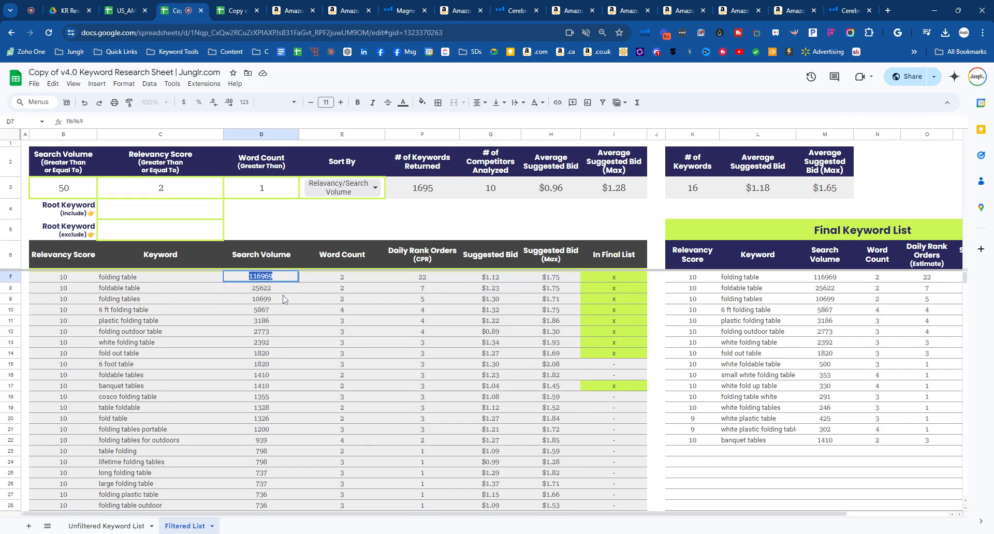
key(Return)
scroll(286, 297, down, 1)
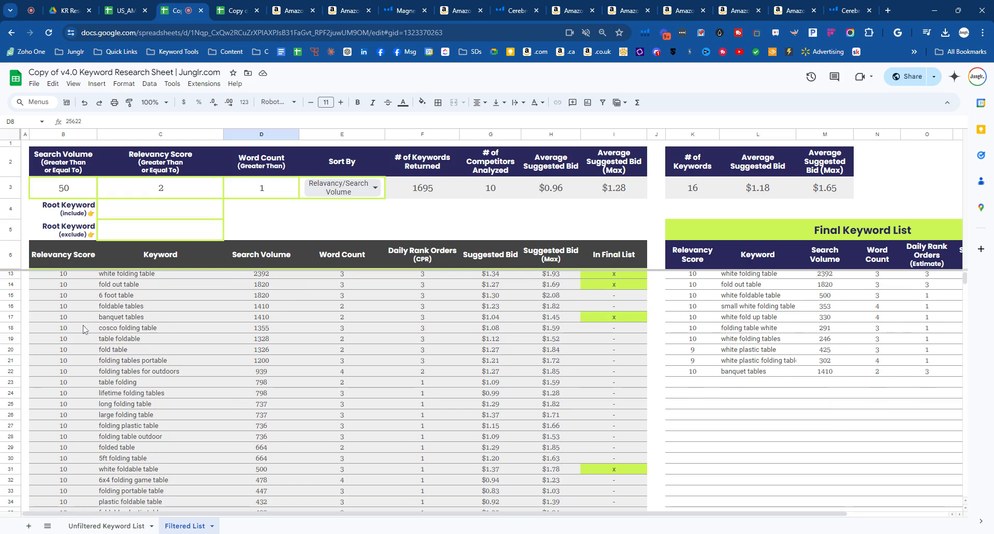
drag(48, 350, 563, 482)
scroll(371, 361, up, 1)
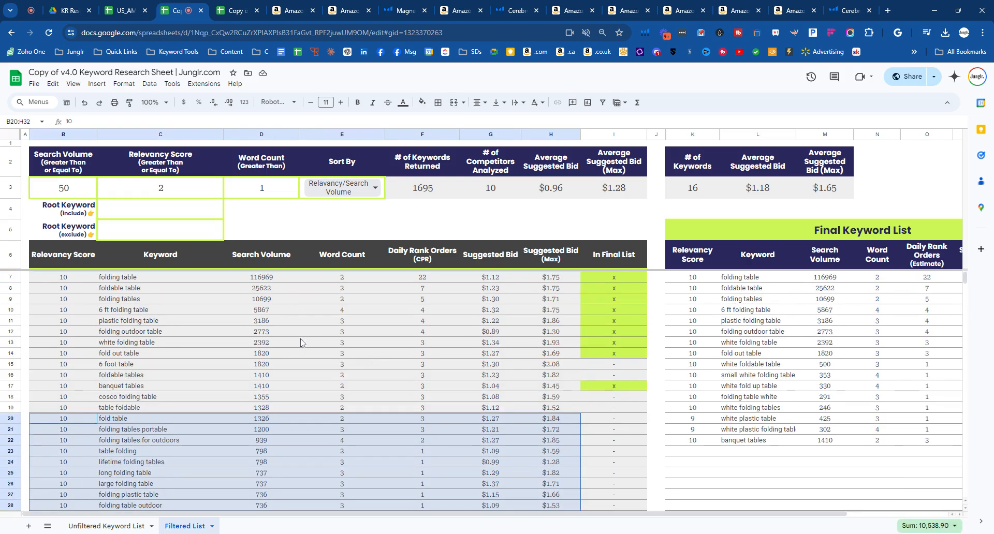
drag(54, 334, 541, 417)
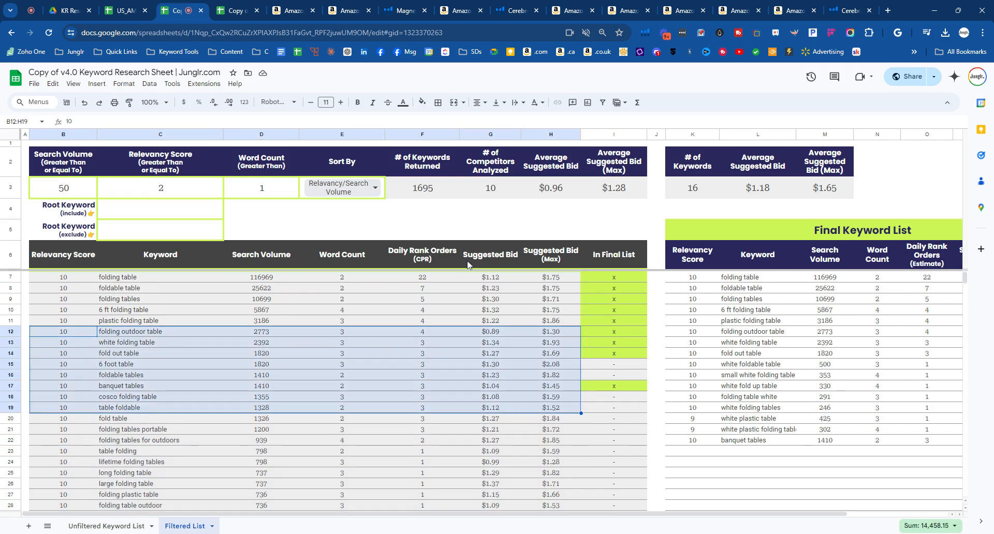
click(464, 236)
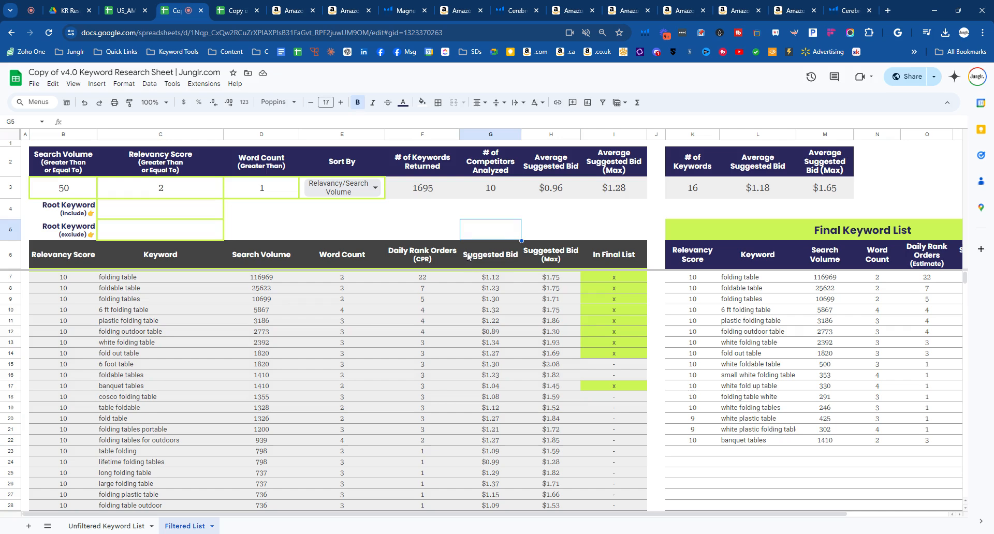
- Review the whole Final Keyword List including its suggested bid columns, and compare it with the first twenty filtered keywords
drag(450, 514, 662, 528)
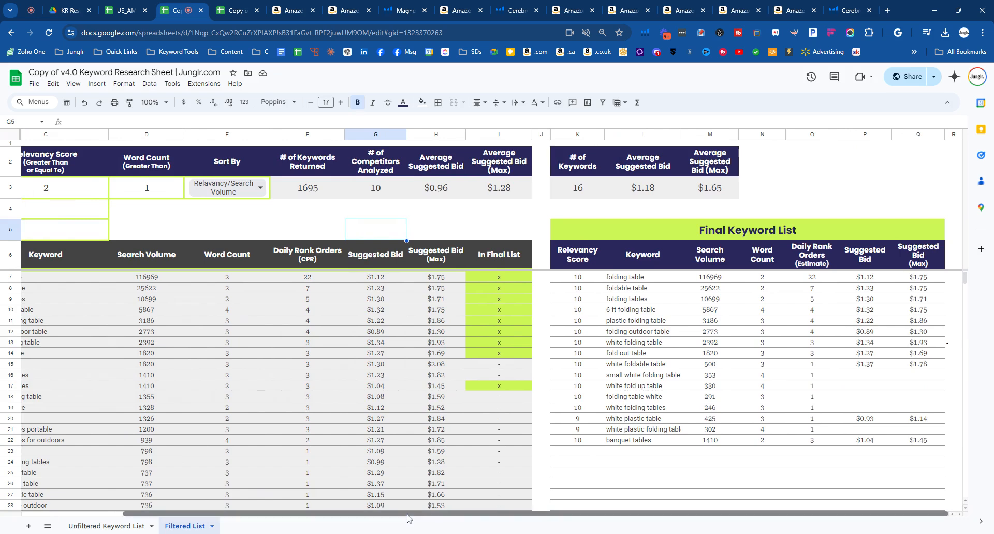
drag(574, 266, 919, 452)
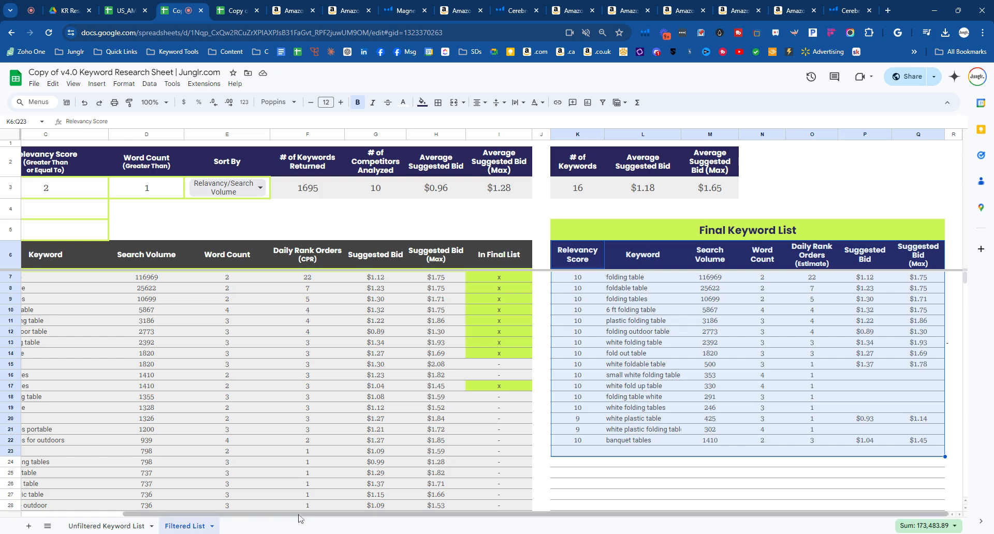
drag(299, 514, 199, 514)
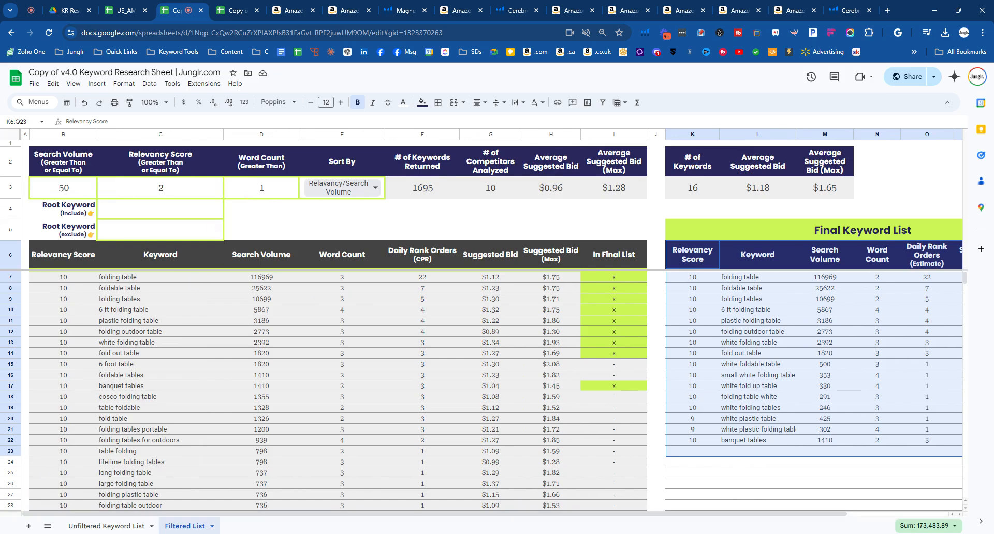
drag(66, 279, 623, 468)
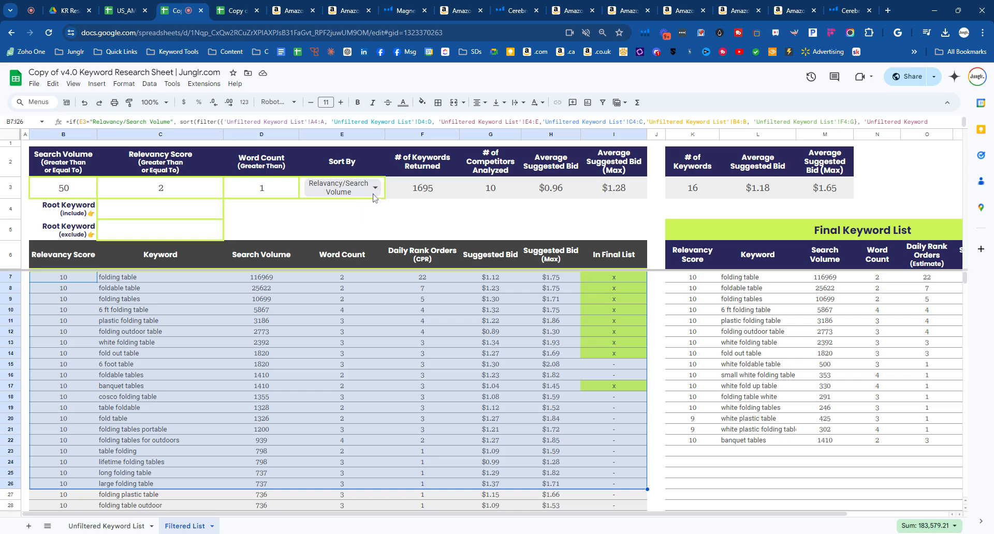
- Sort the filtered keywords by Daily Orders and examine the Daily Rank Orders (CPR) column
click(374, 193)
click(376, 237)
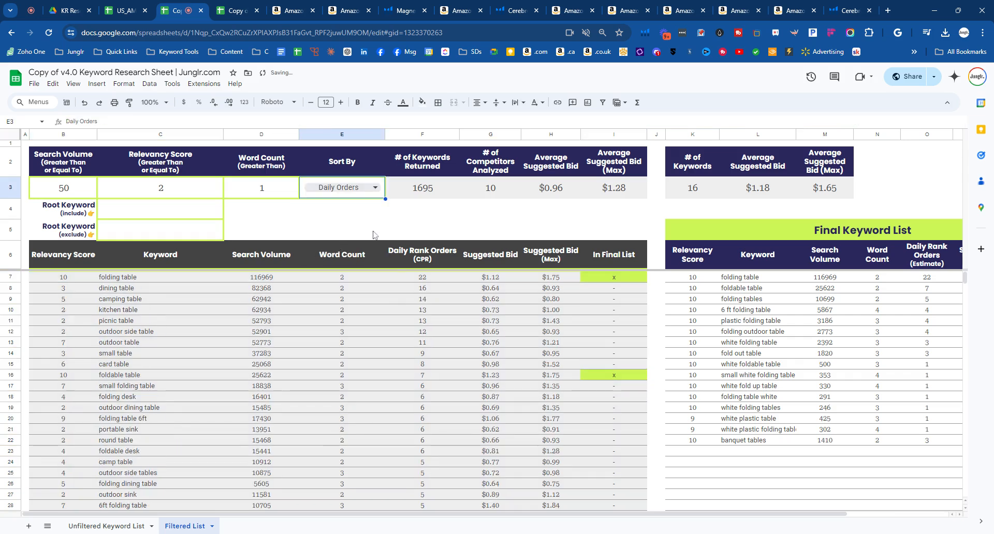
drag(422, 256, 423, 494)
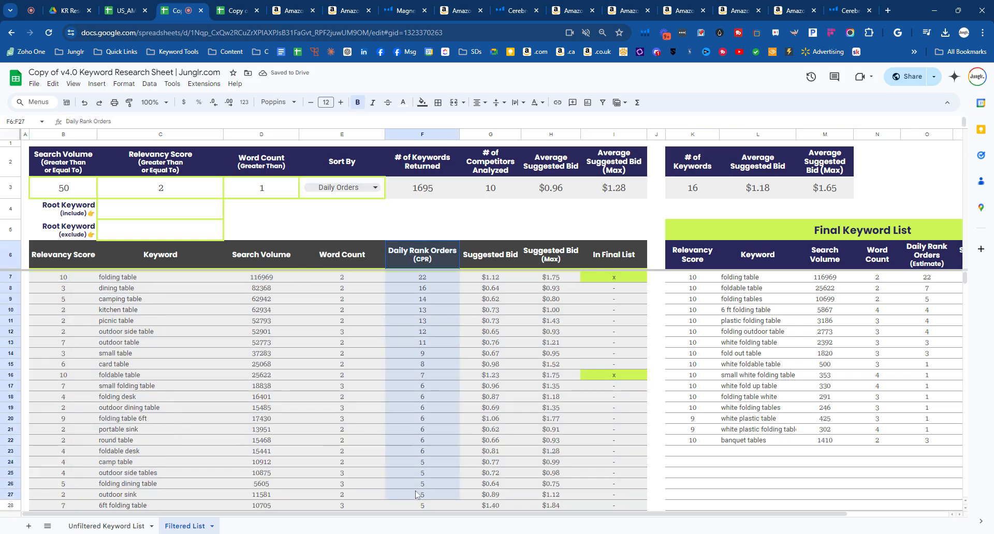
drag(434, 255, 434, 510)
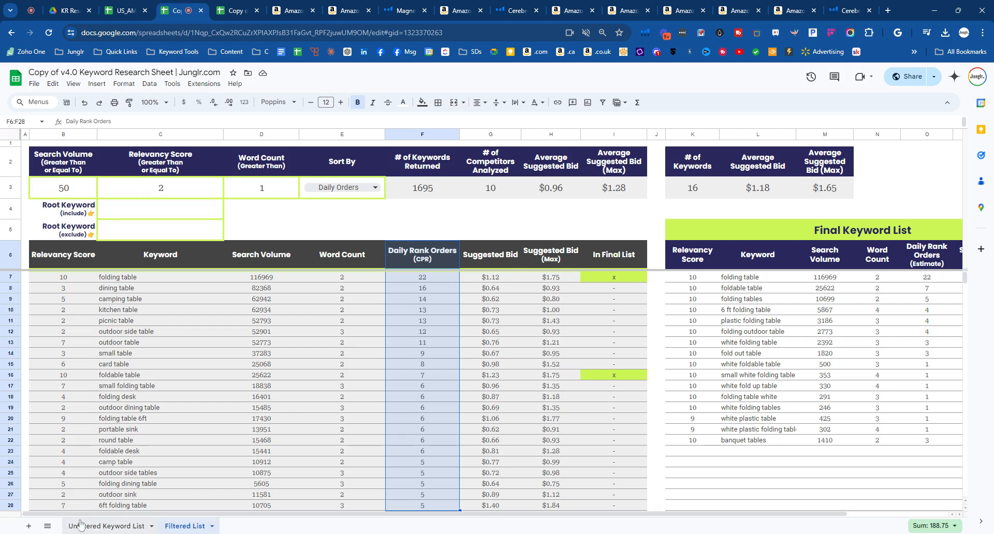
drag(438, 254, 446, 462)
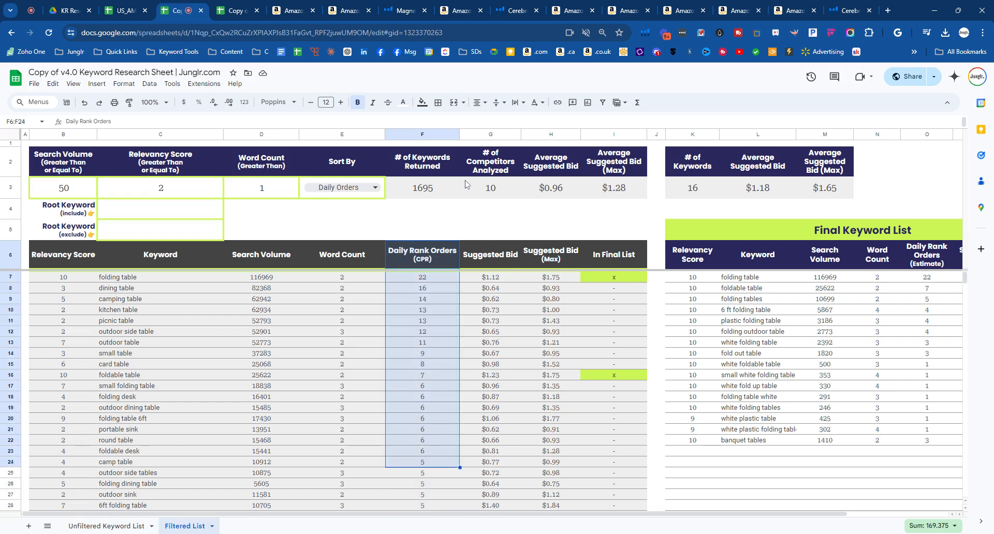
drag(428, 278, 434, 506)
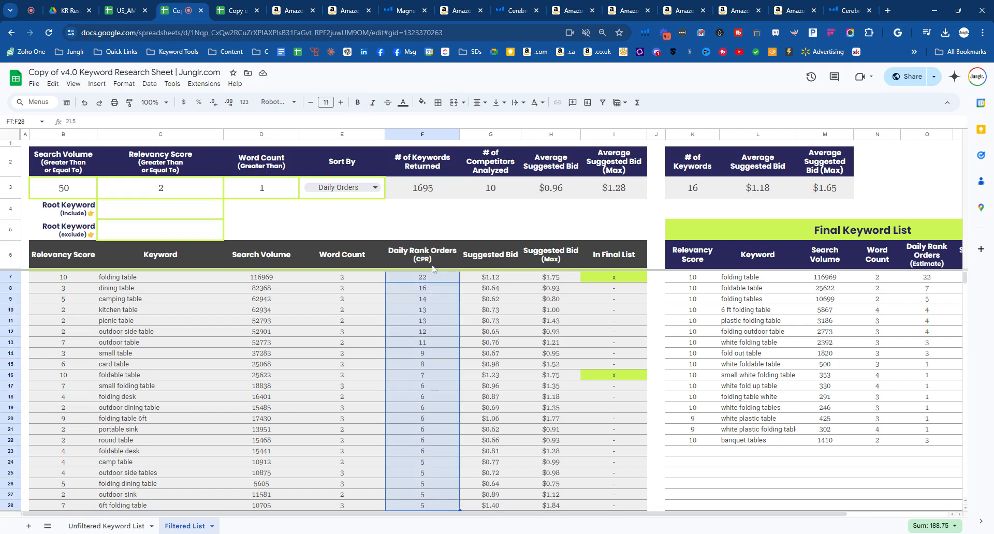
drag(426, 263, 421, 418)
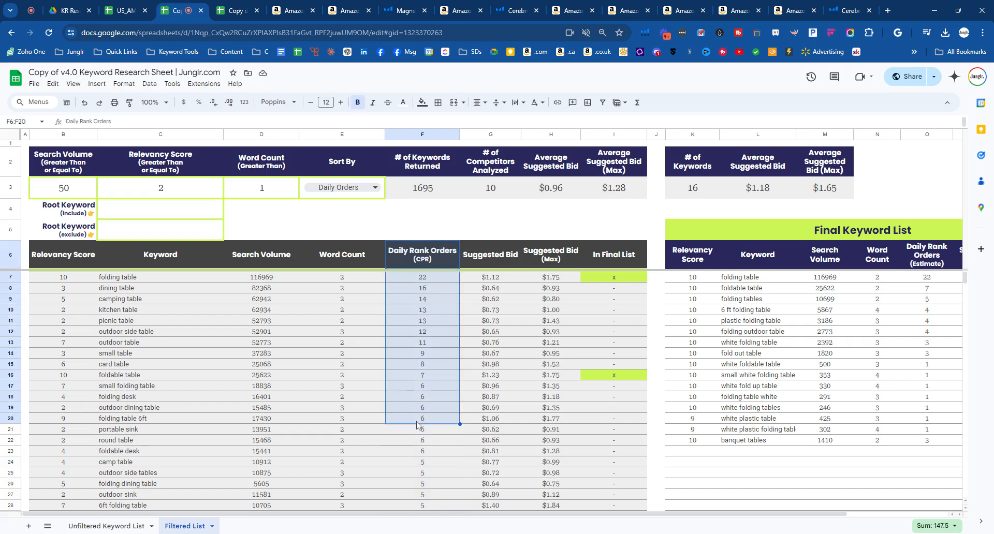
- Sort the filtered keywords by Search Volume and examine the highest-volume rows
click(375, 187)
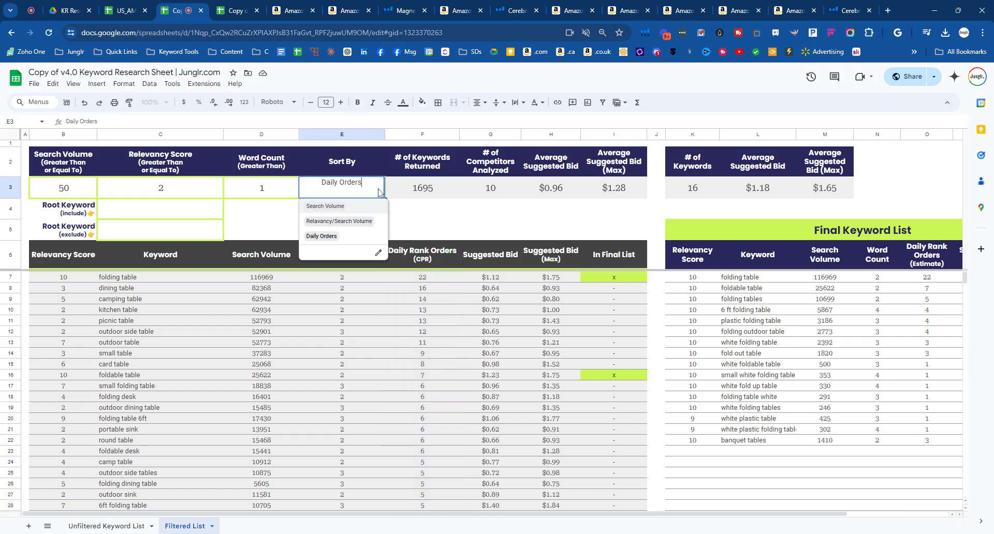
click(362, 208)
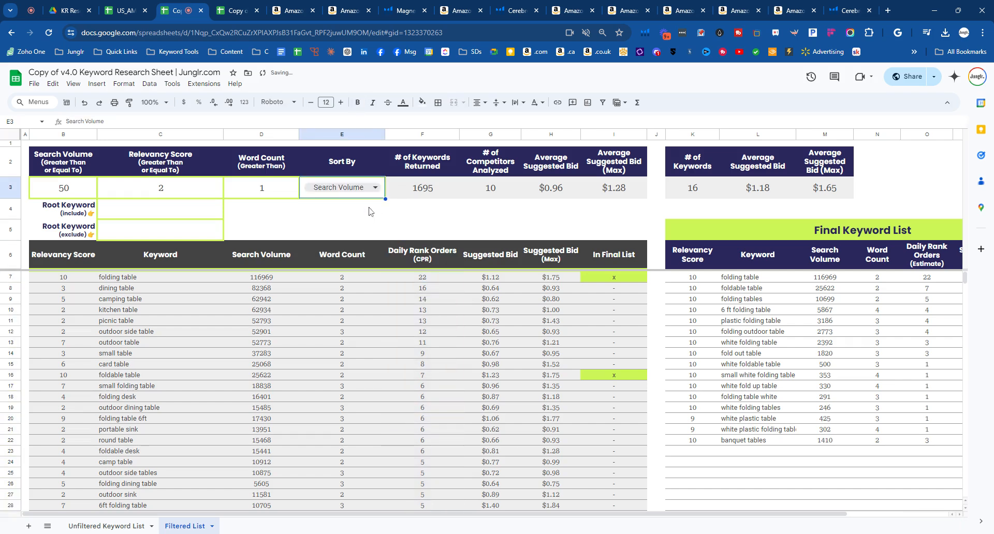
drag(63, 279, 640, 312)
drag(37, 291, 605, 319)
- Set the filtered keywords' sort order back to Relavancy/Search Volume and look through the re-sorted list
click(369, 191)
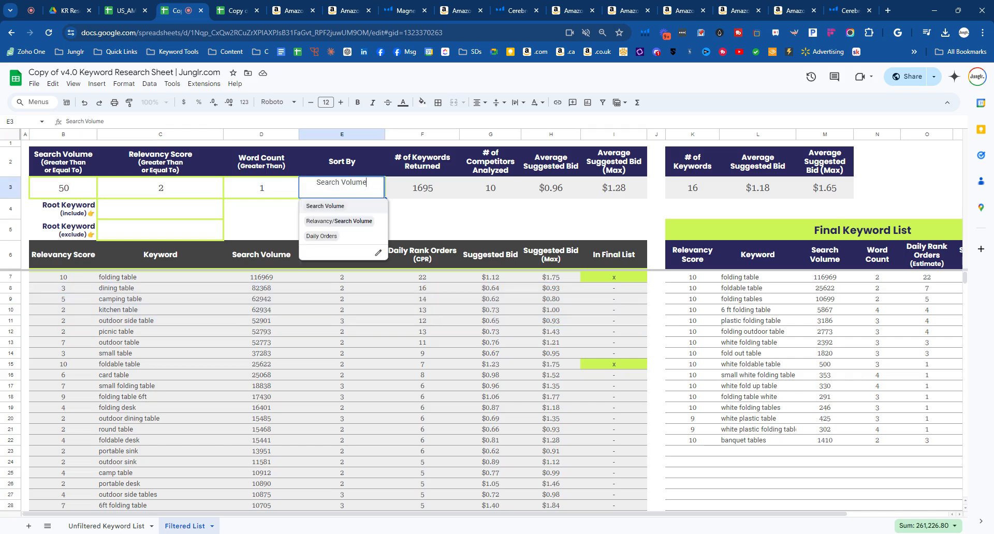
click(369, 221)
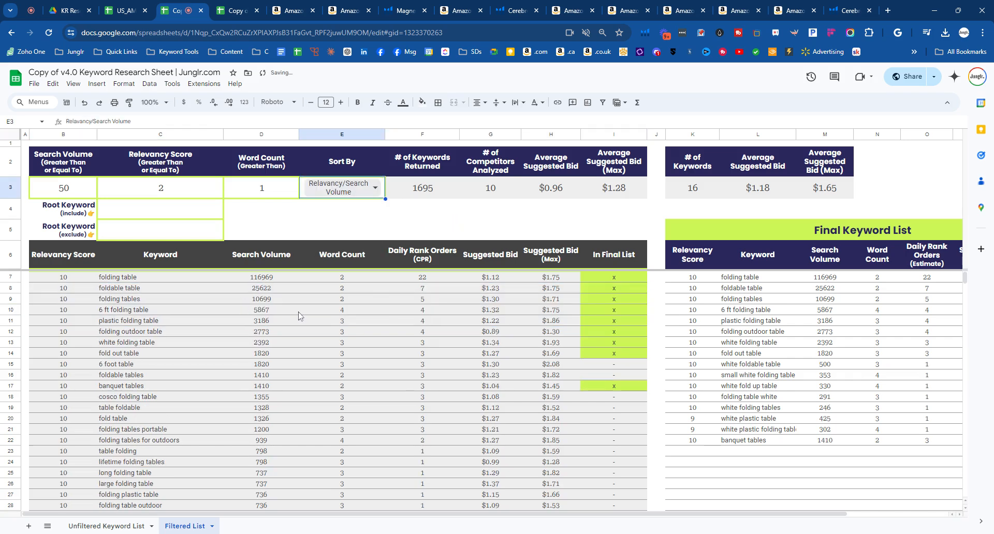
scroll(301, 317, down, 10)
scroll(300, 317, up, 10)
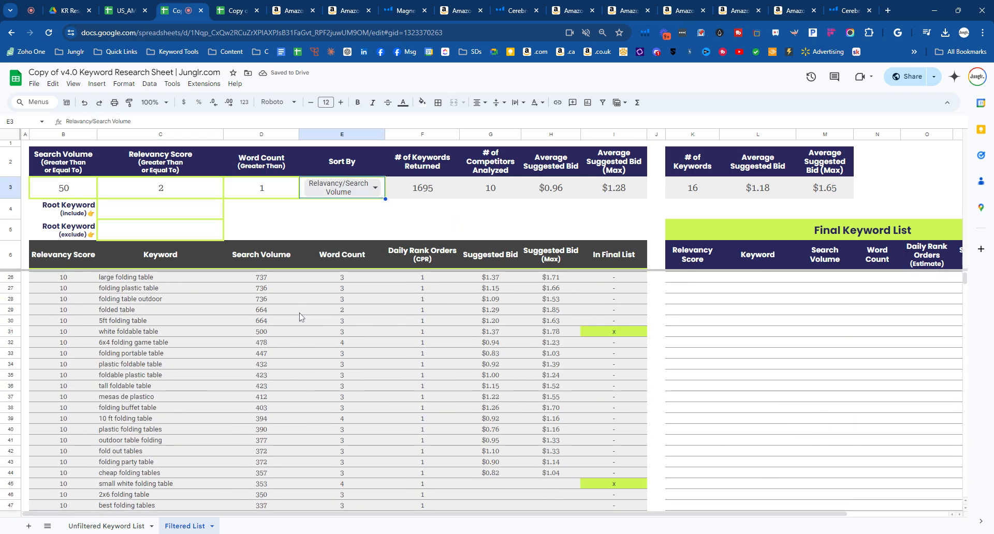
click(399, 232)
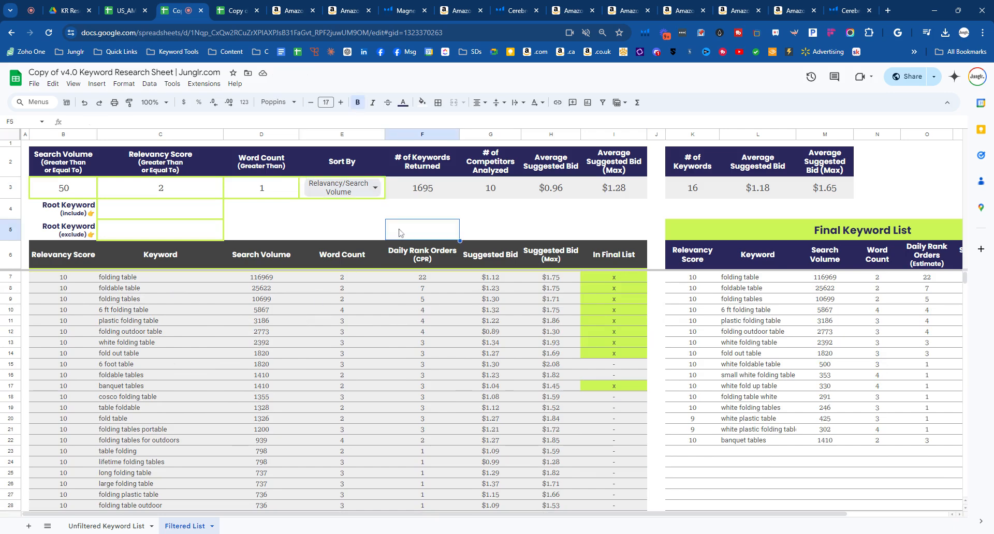